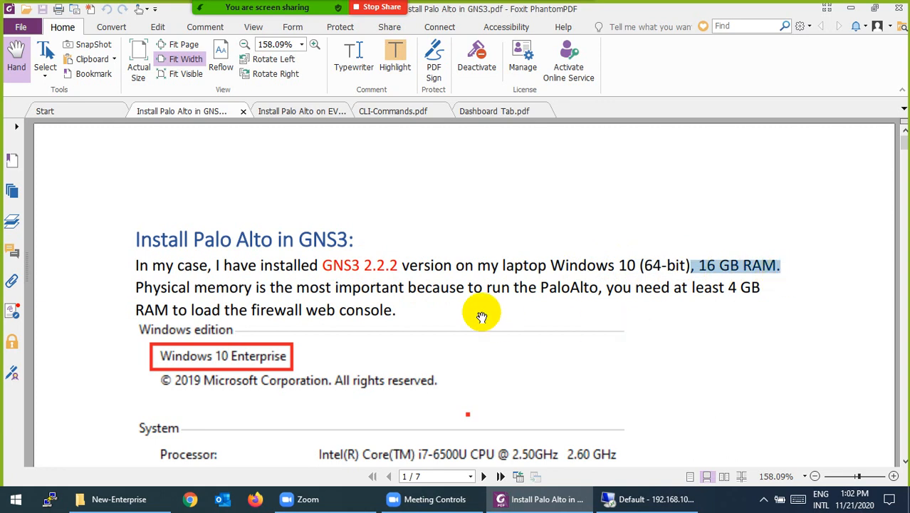
Scroll the Palo Alto GNS3 guide past the KVM details to page 2's security devices list.
scroll(480, 306, down, 5)
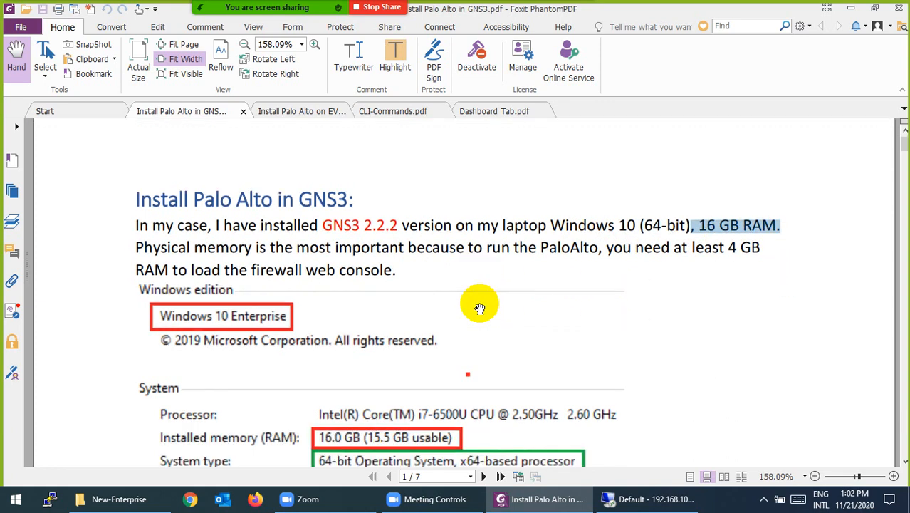
scroll(388, 285, down, 3)
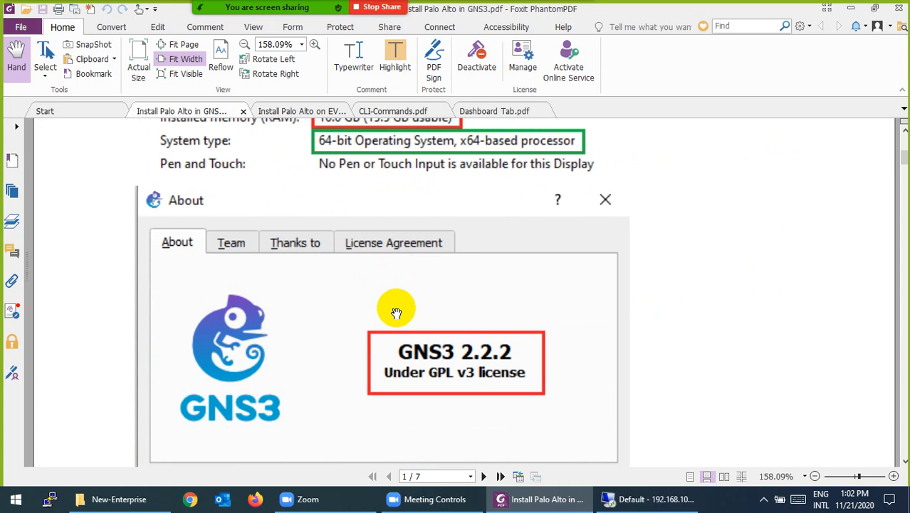
scroll(397, 310, down, 2)
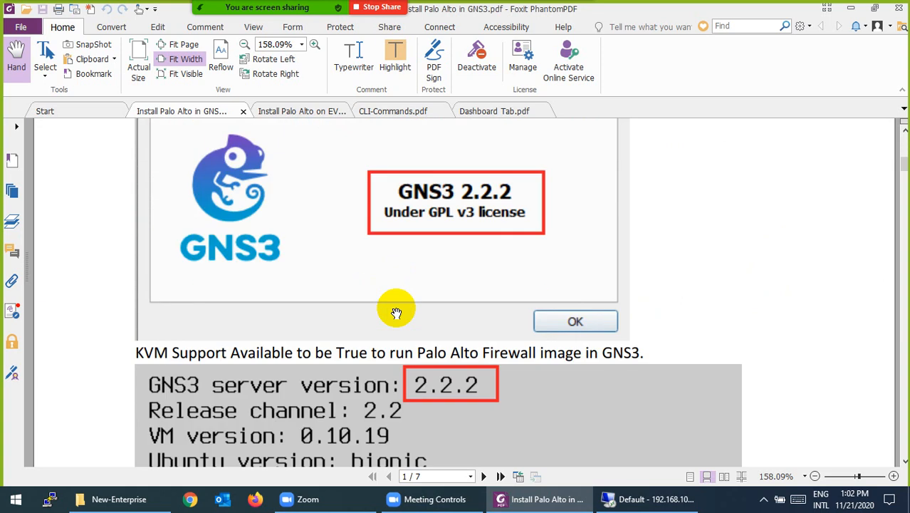
scroll(397, 312, down, 3)
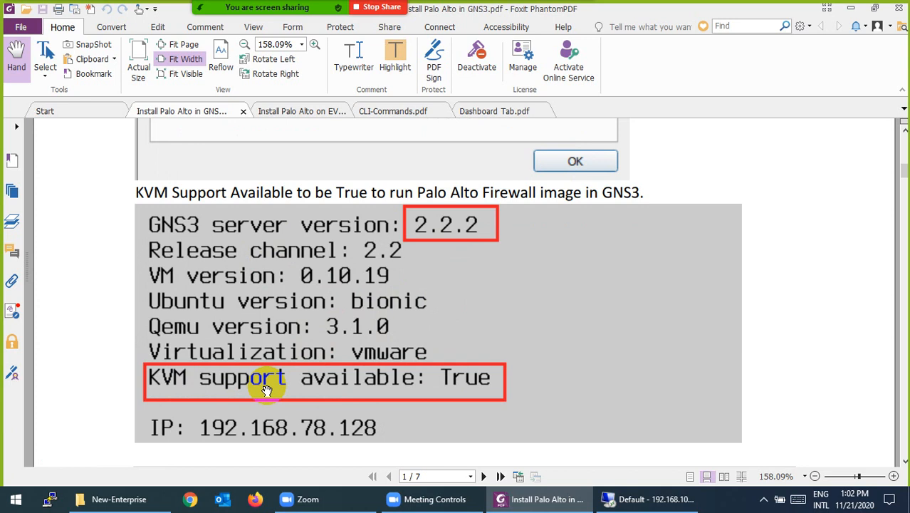
scroll(421, 358, down, 8)
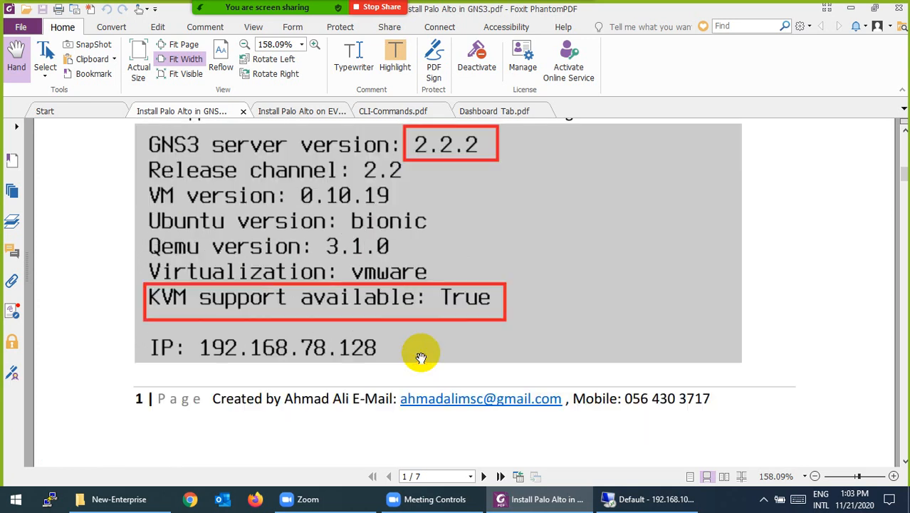
scroll(418, 356, down, 5)
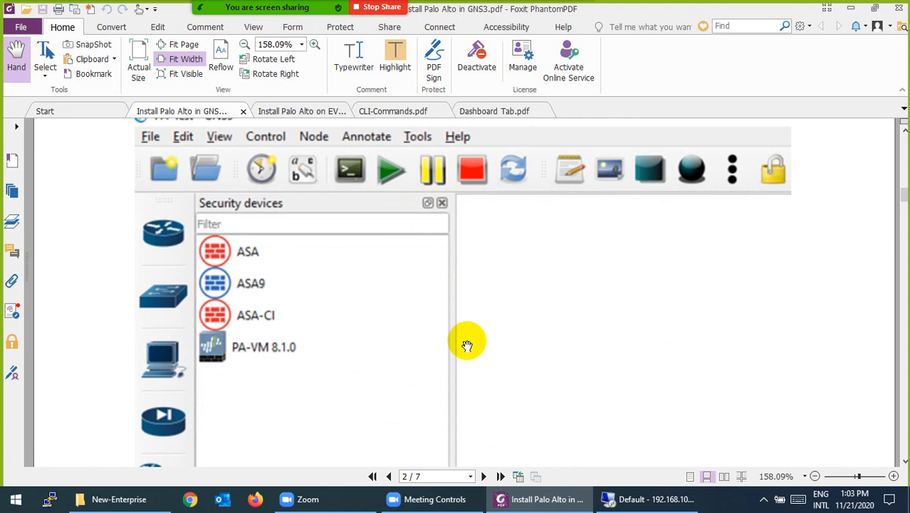
scroll(467, 344, down, 3)
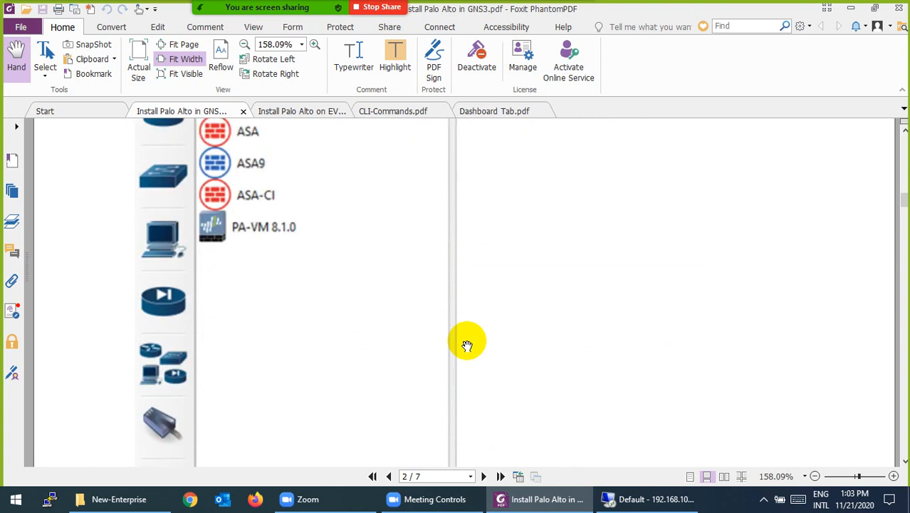
Name the new GNS3 project PA-, create it, and minimize GNS3 to show the VM console.
click(639, 498)
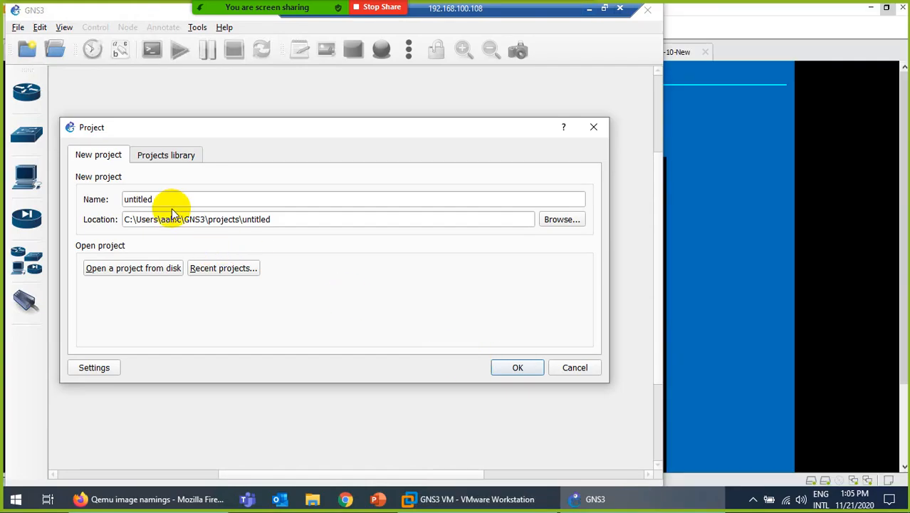
drag(170, 204, 91, 198)
text(PA-)
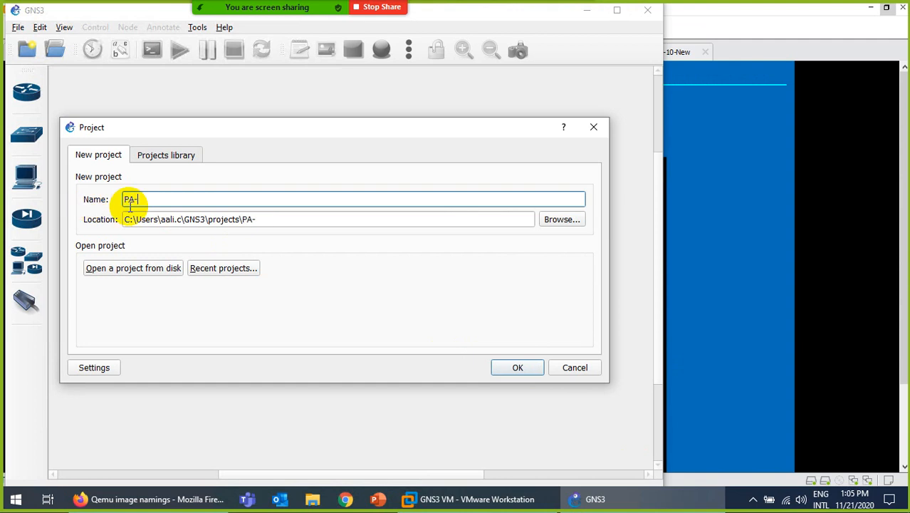
click(506, 364)
click(588, 11)
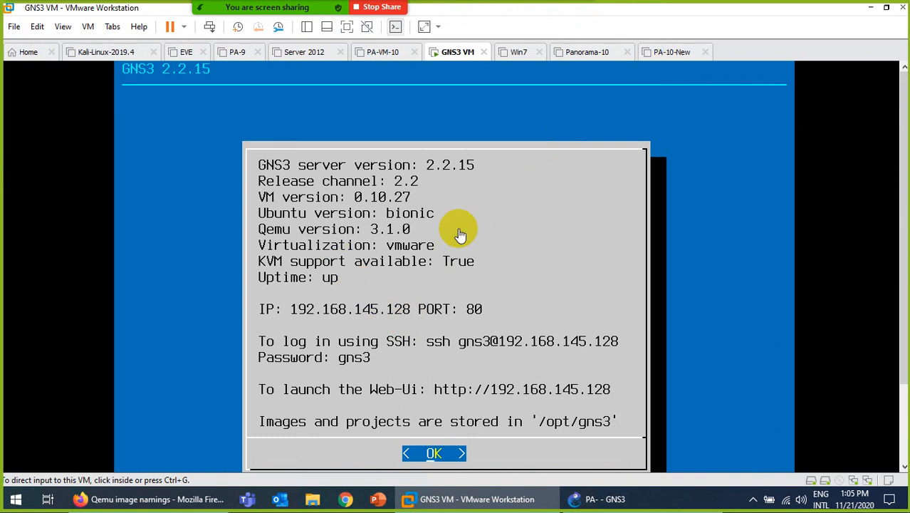
click(610, 495)
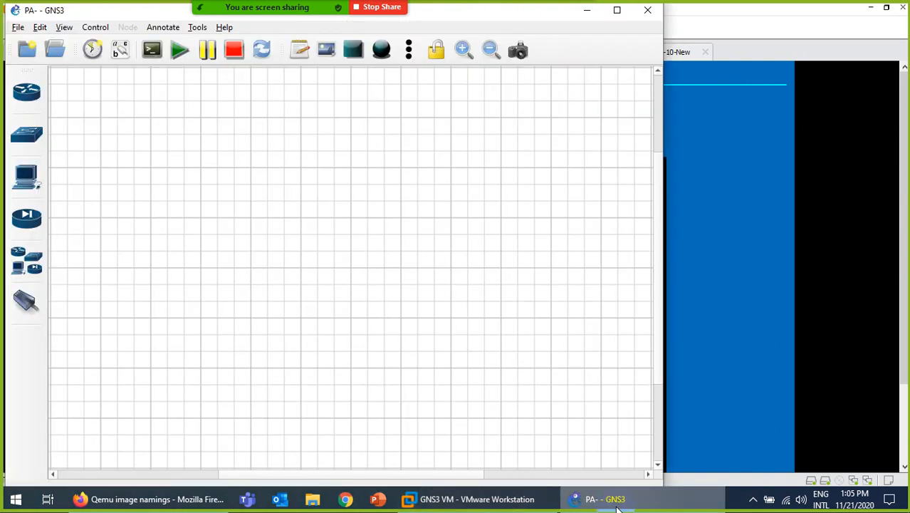
click(617, 506)
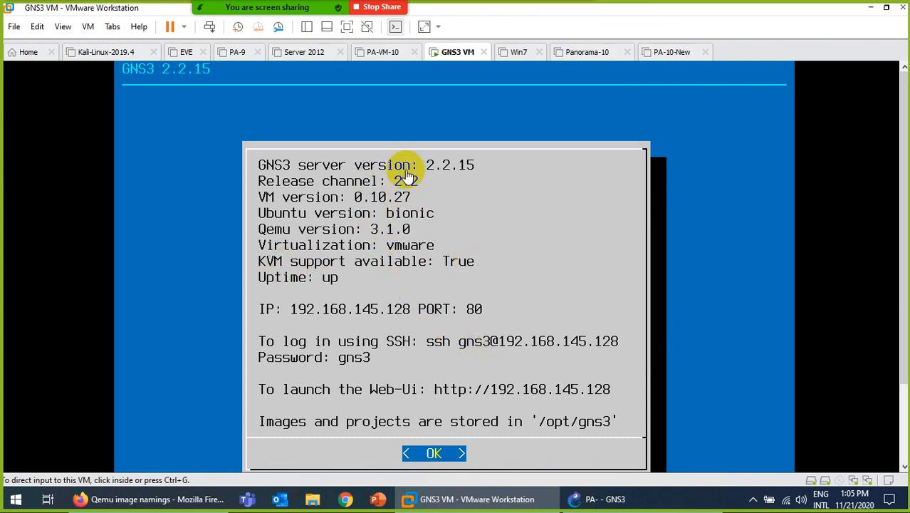
click(624, 499)
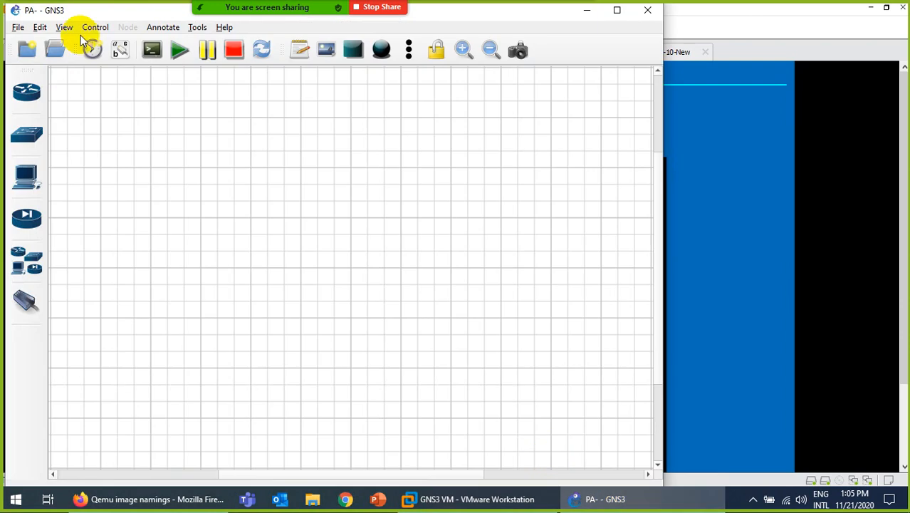
click(223, 27)
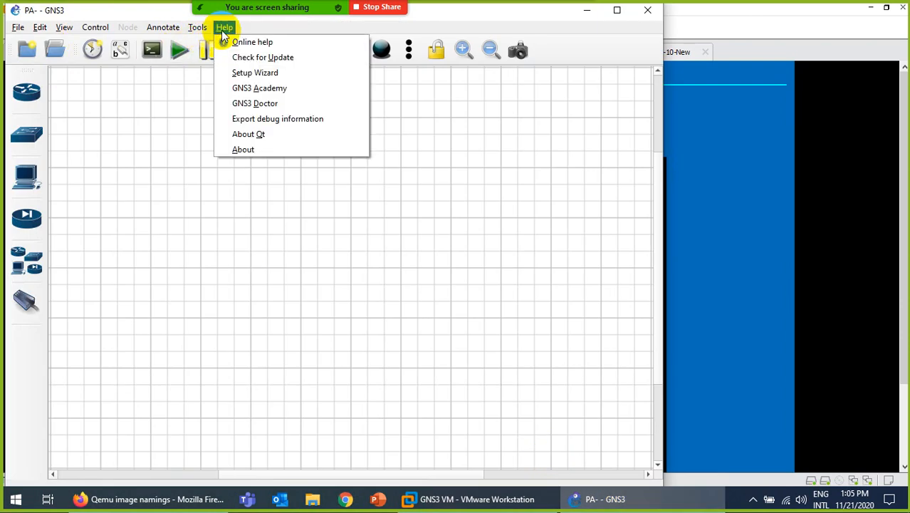
click(241, 148)
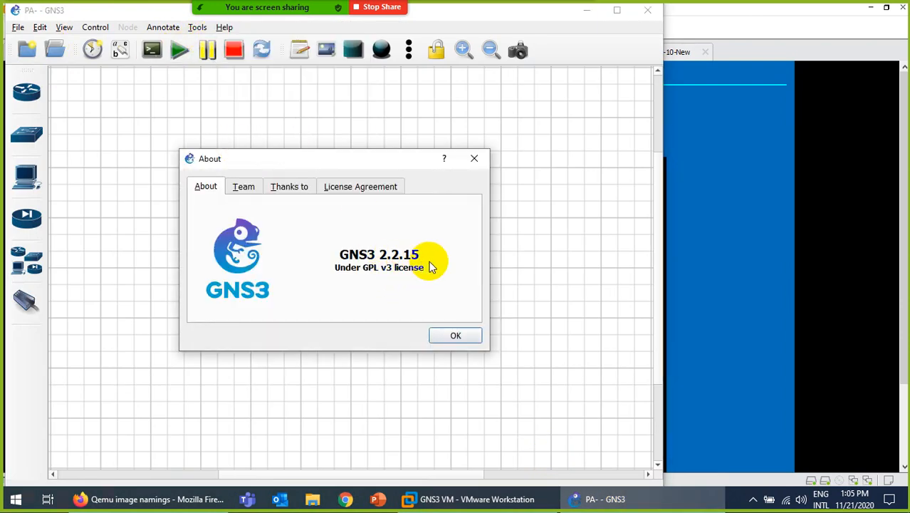
click(450, 335)
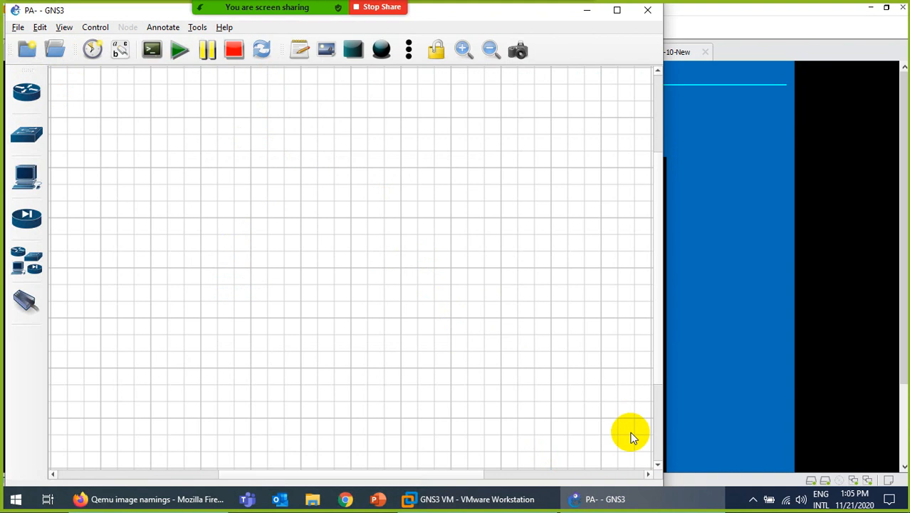
click(629, 506)
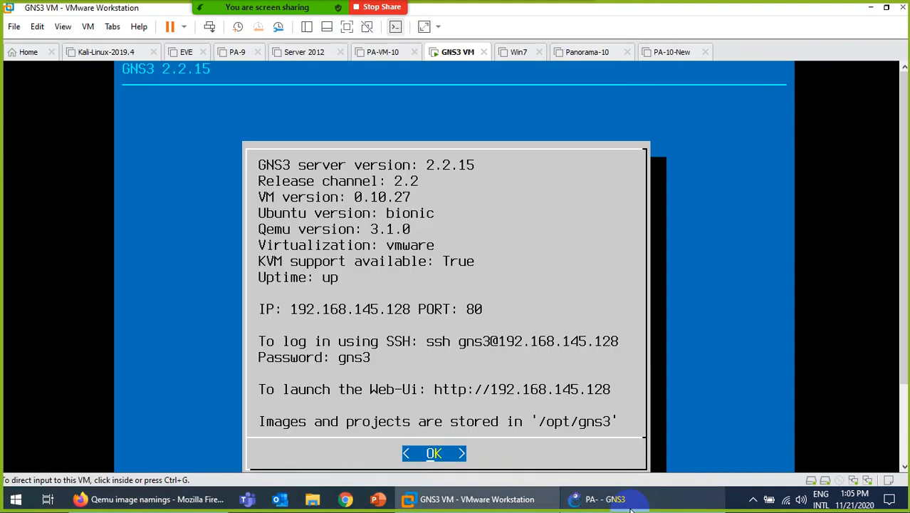
click(629, 506)
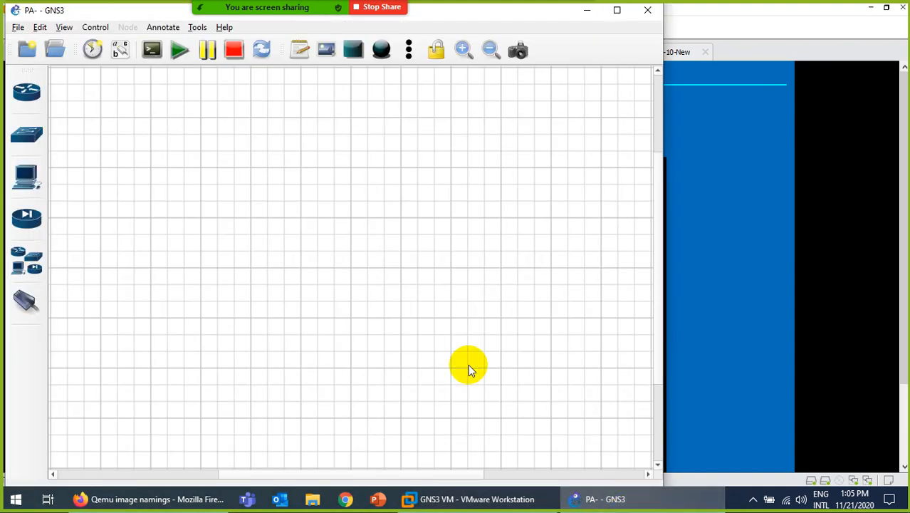
click(623, 498)
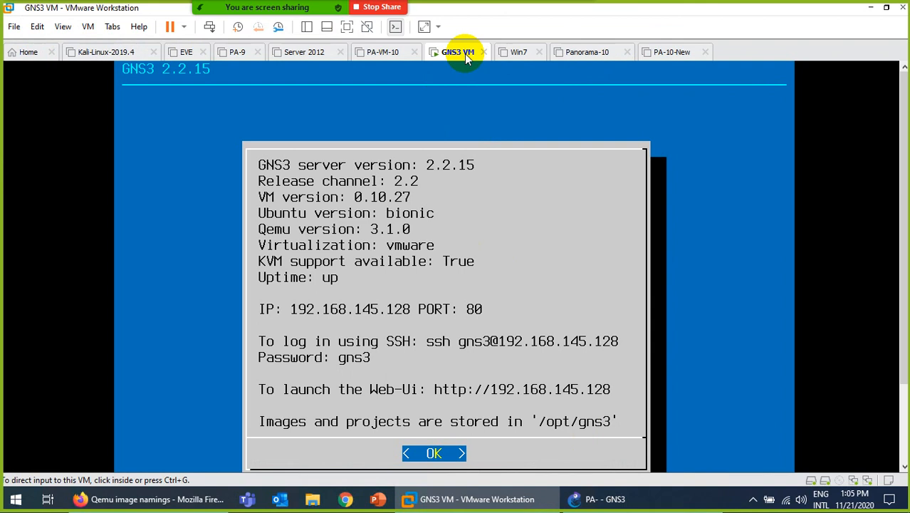
Check the GNS3 VM's 8 GB memory in VMware settings, then restore GNS3 maximized.
right_click(464, 53)
click(503, 248)
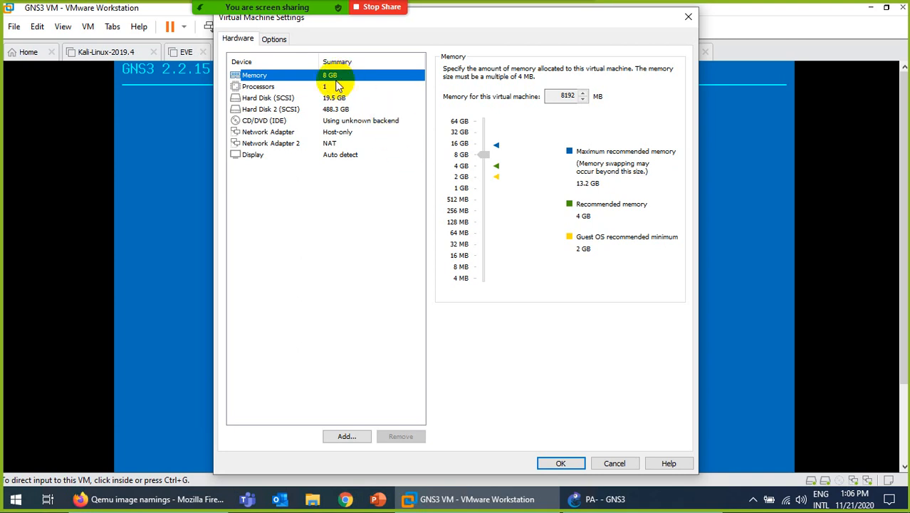
click(611, 463)
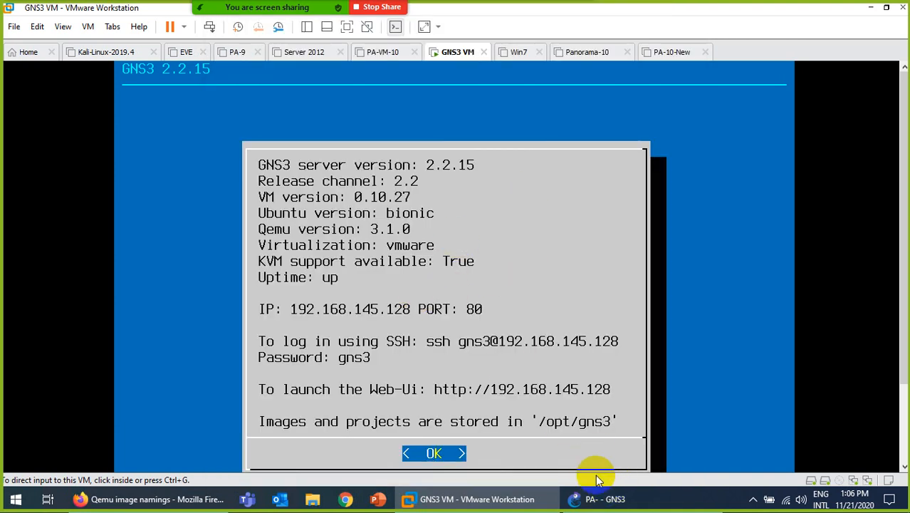
click(579, 497)
click(617, 10)
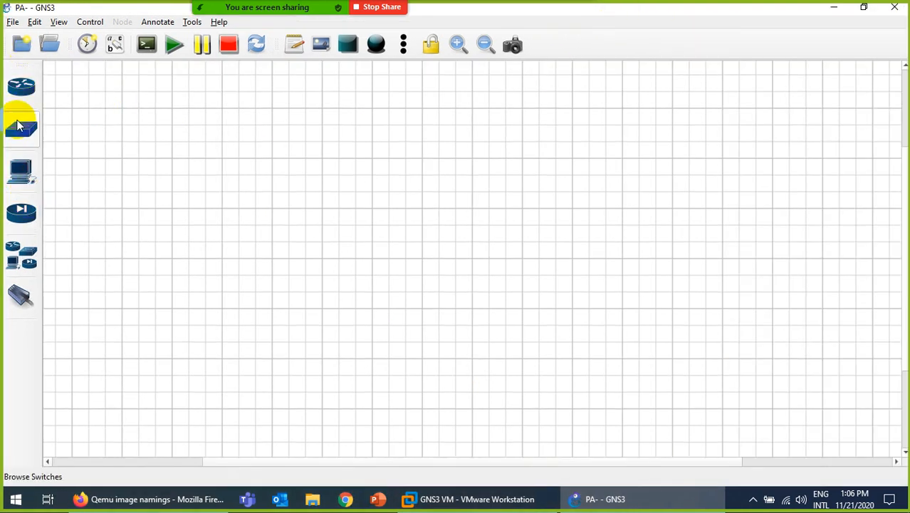
Start a new template from the GNS3 server, filter for 'pa', and install the PA-VM firewall.
click(21, 212)
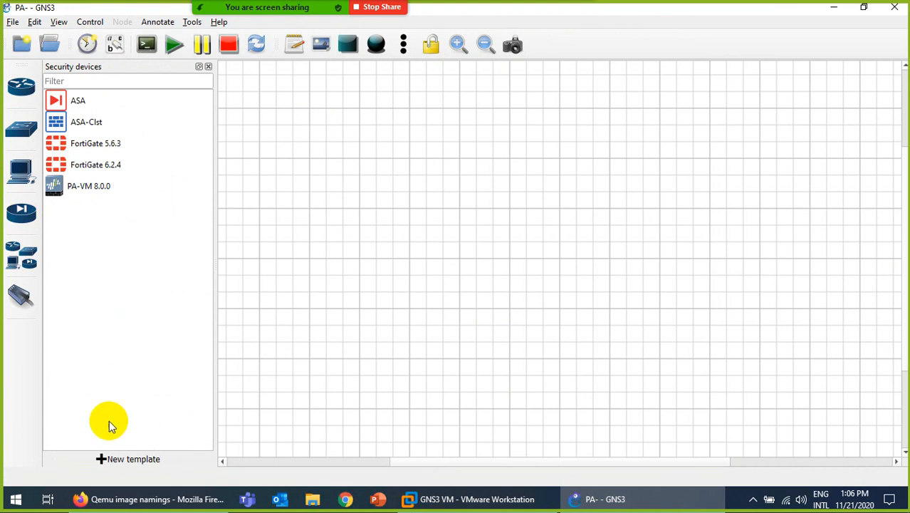
click(135, 459)
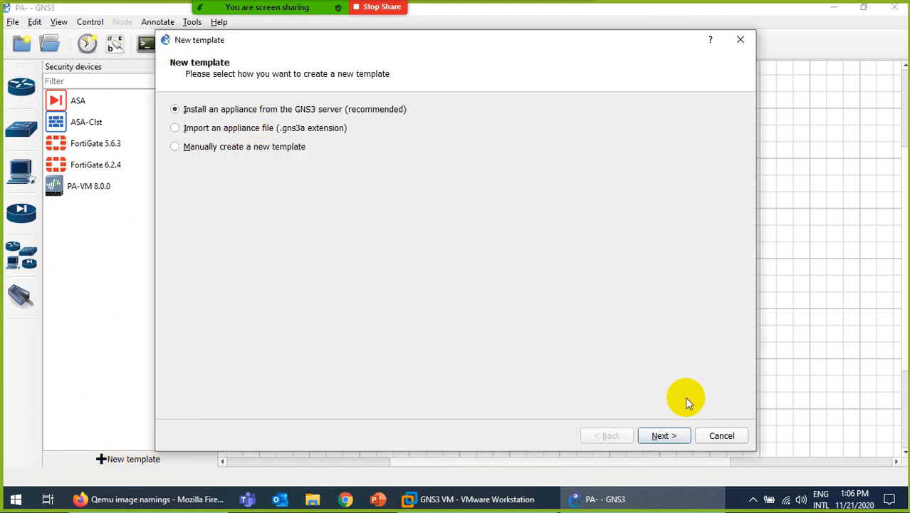
click(662, 435)
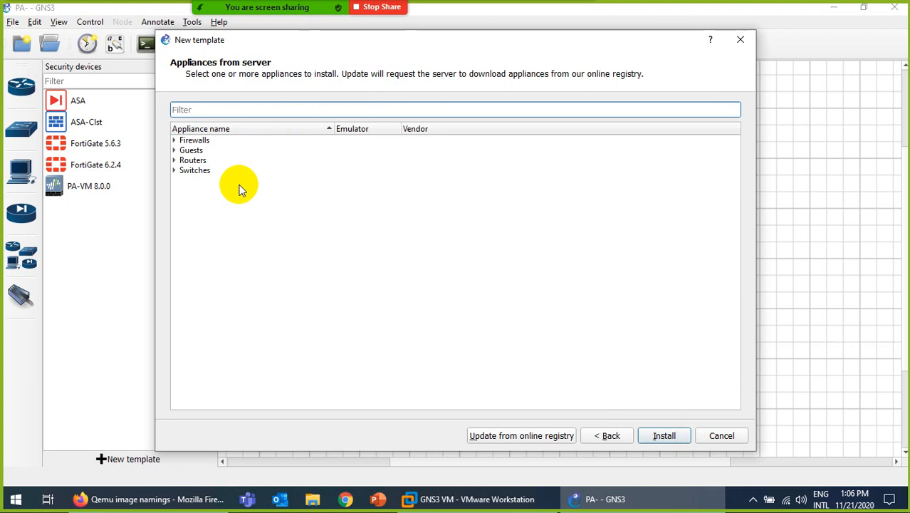
click(174, 141)
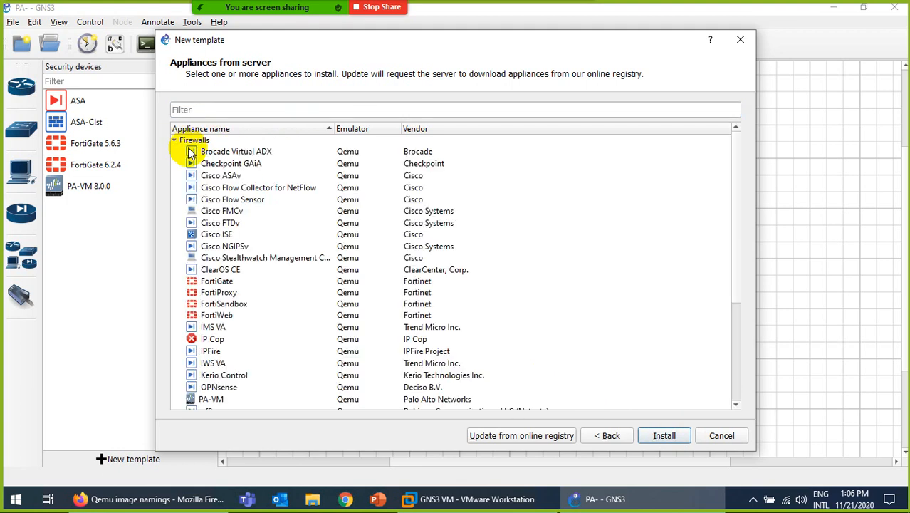
click(213, 109)
text(pa)
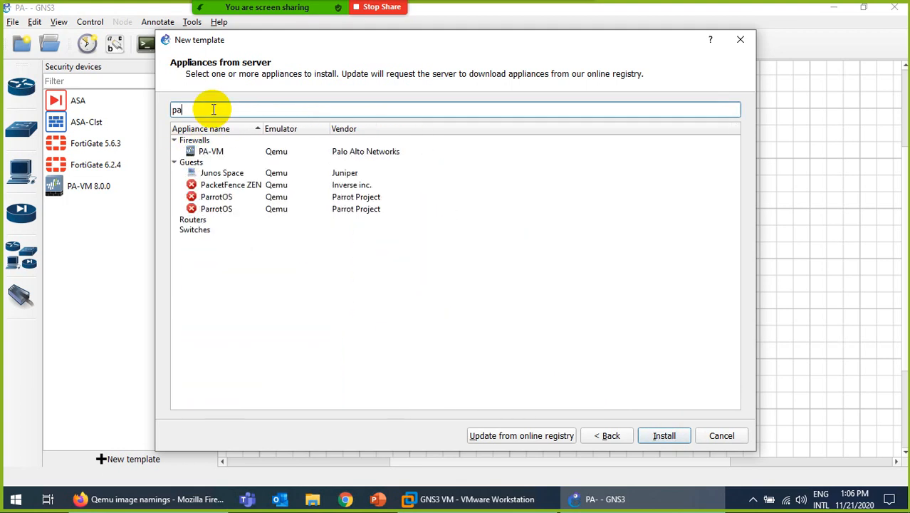
click(213, 153)
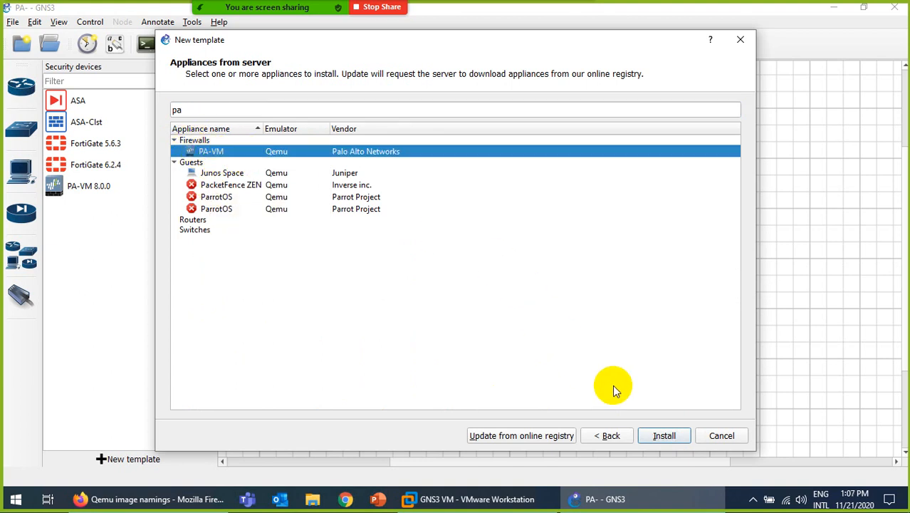
click(670, 437)
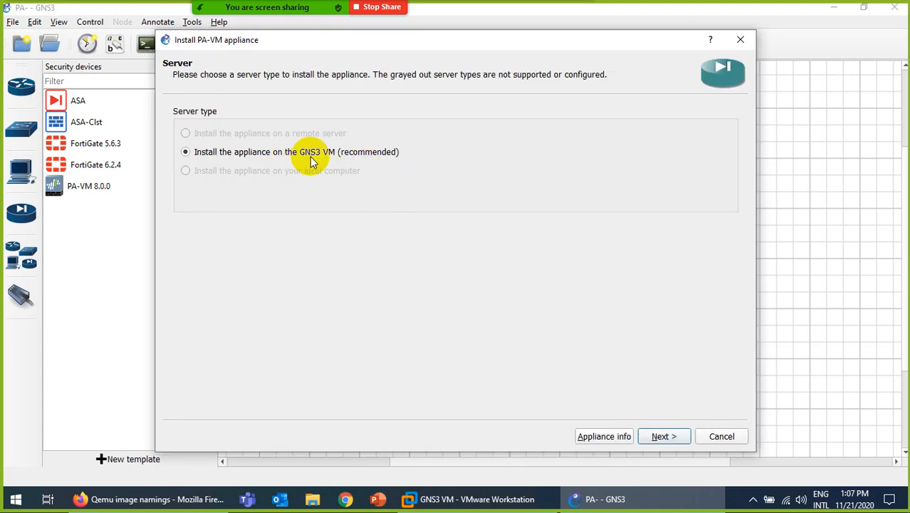
Accept the GNS3 VM server and default Qemu binary to reach Required files, then open File Explorer.
click(467, 501)
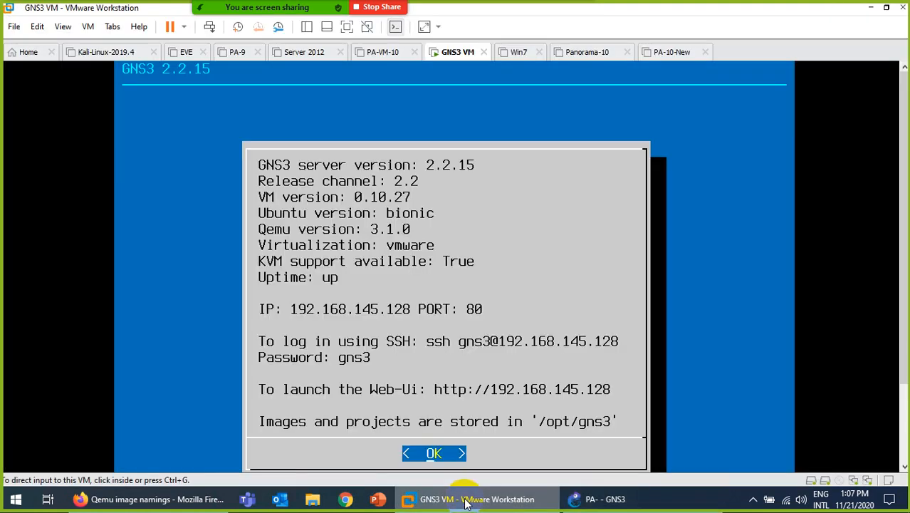
click(466, 501)
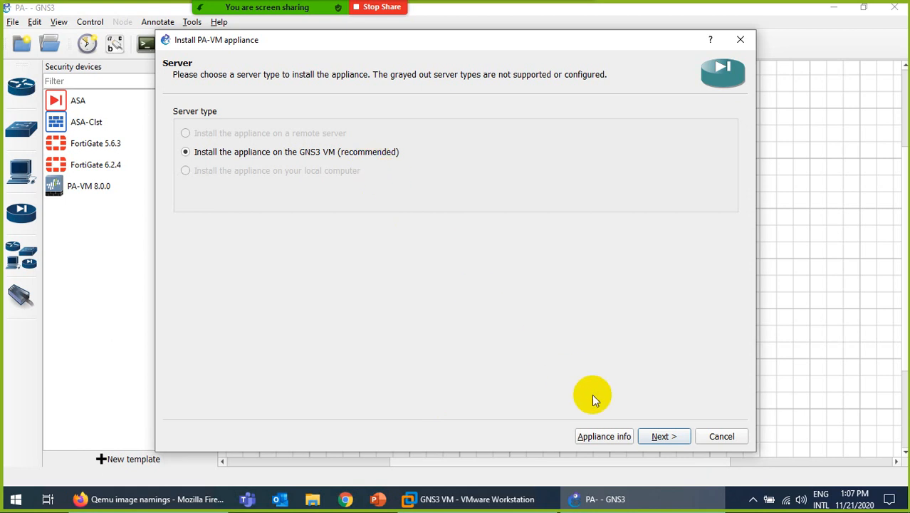
click(663, 436)
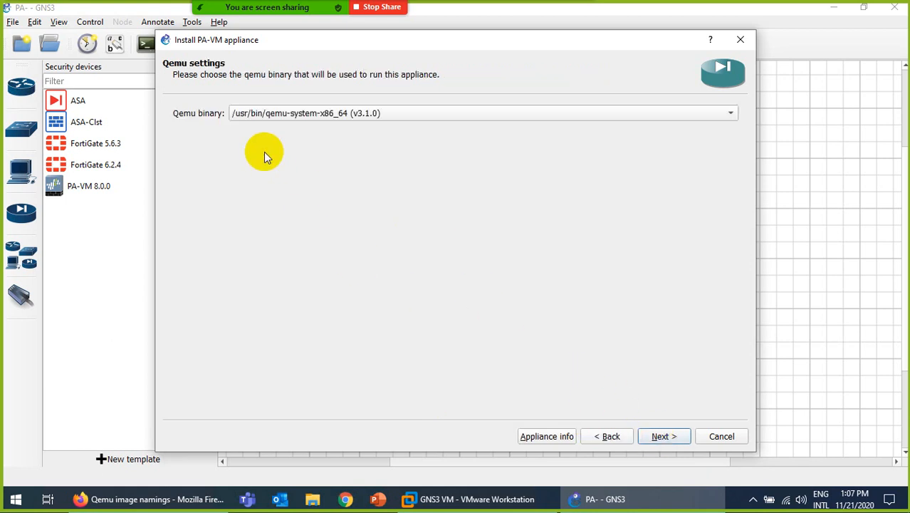
click(661, 436)
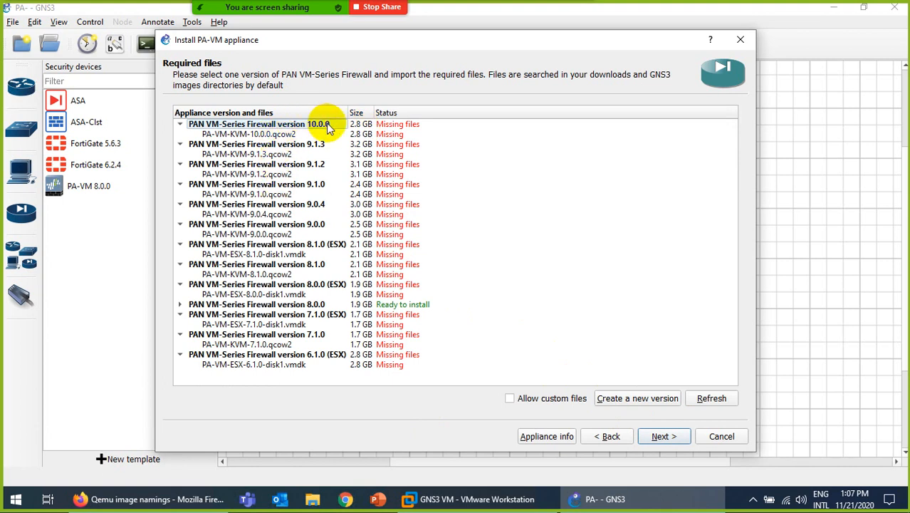
click(311, 499)
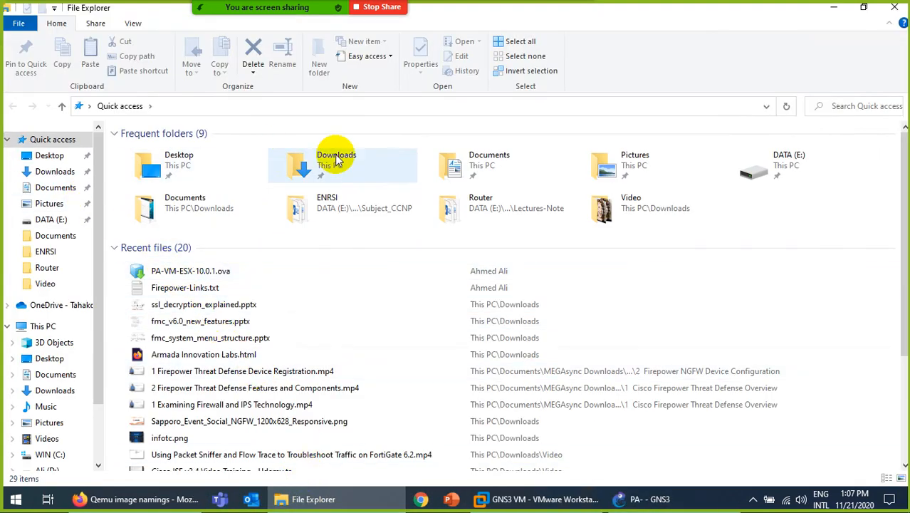
Locate PA-VM-KVM-10.0.1.qcow2 in the home folder, then select GNS3's 10.0.0 qcow2 row.
click(896, 8)
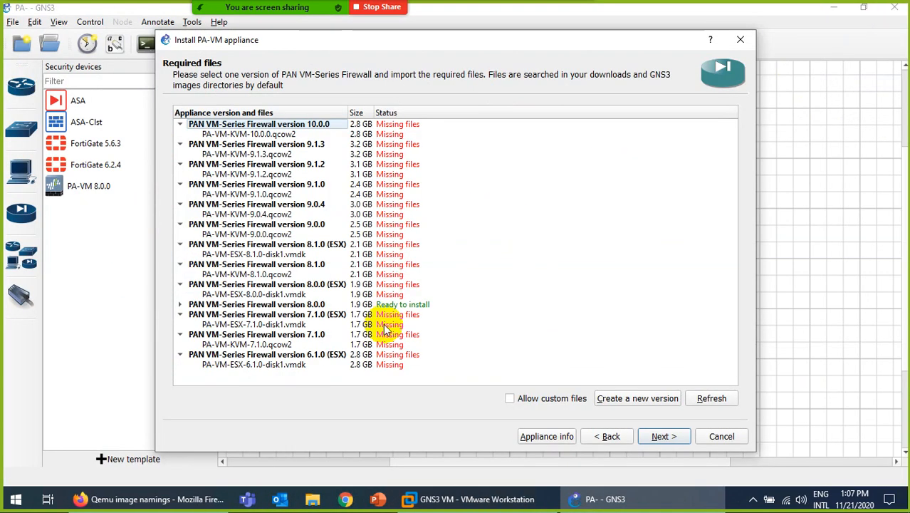
key(super+d)
double_click(32, 27)
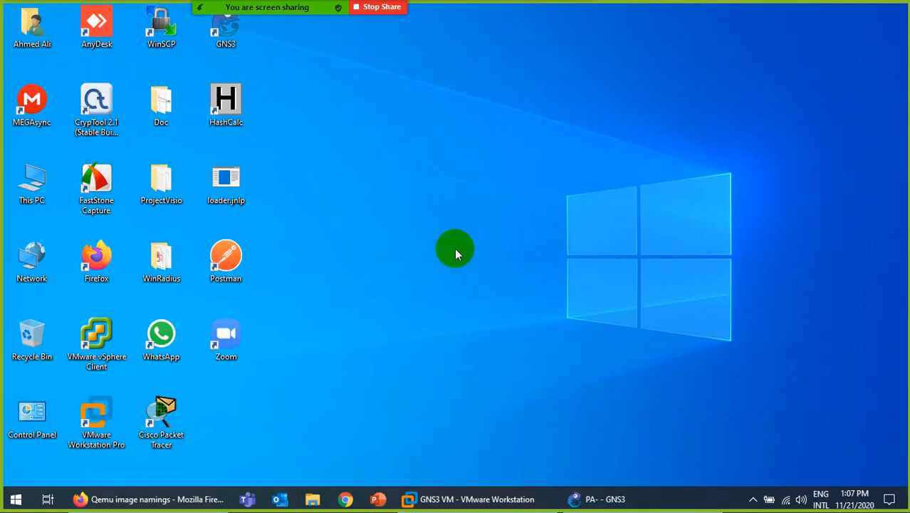
click(798, 383)
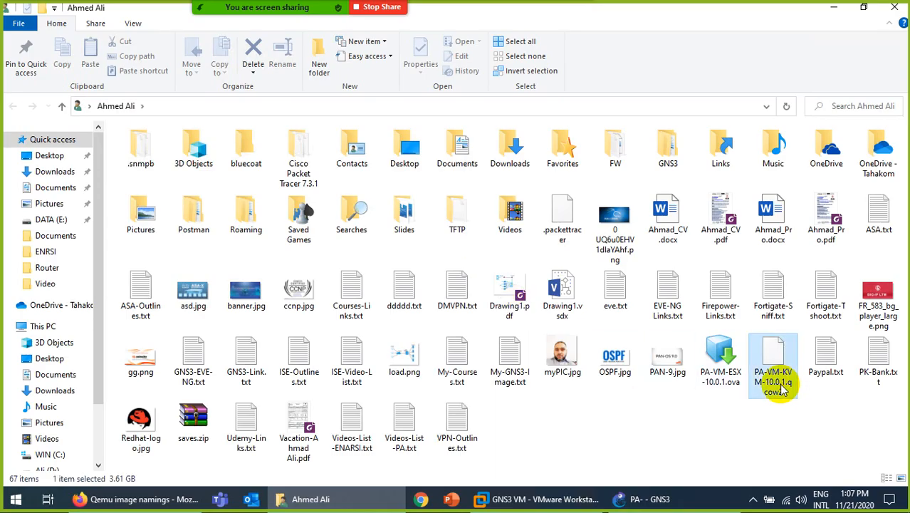
key(F2)
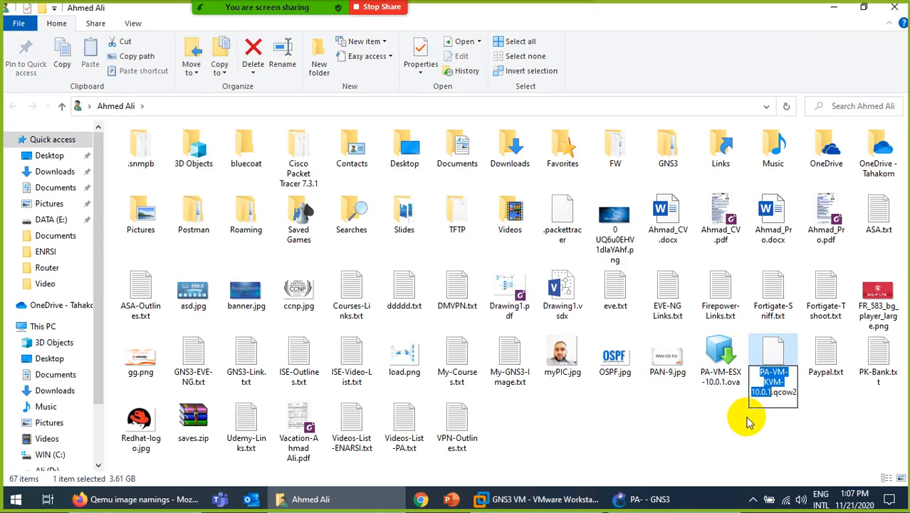
click(644, 498)
click(289, 136)
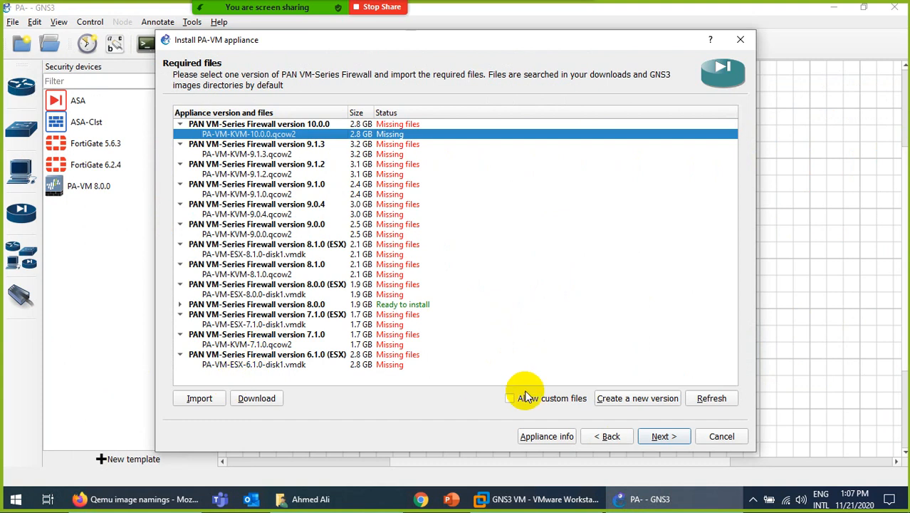
Create a new appliance version named 10.0.1.
click(632, 404)
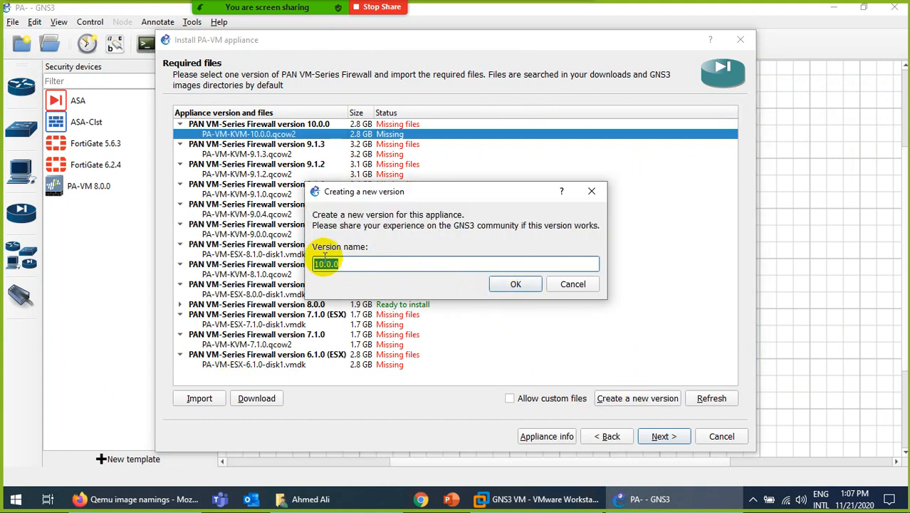
click(379, 271)
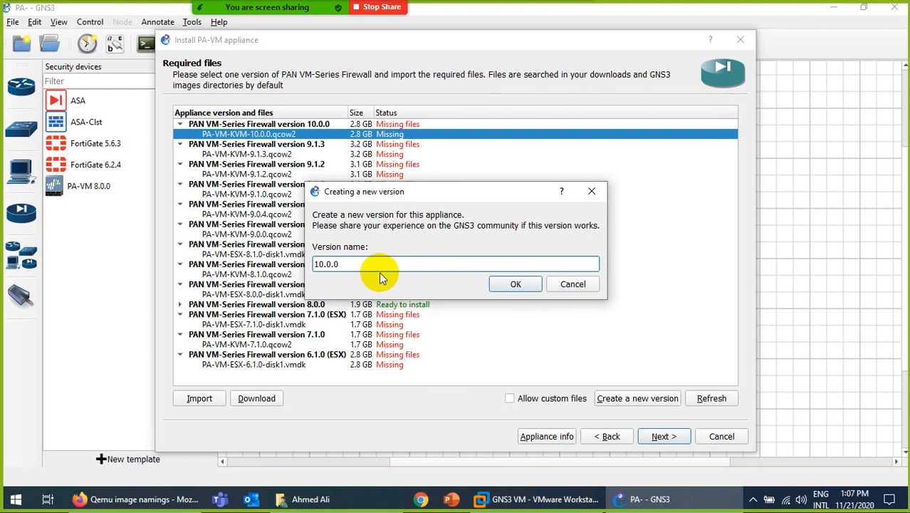
key(BackSpace)
text(1)
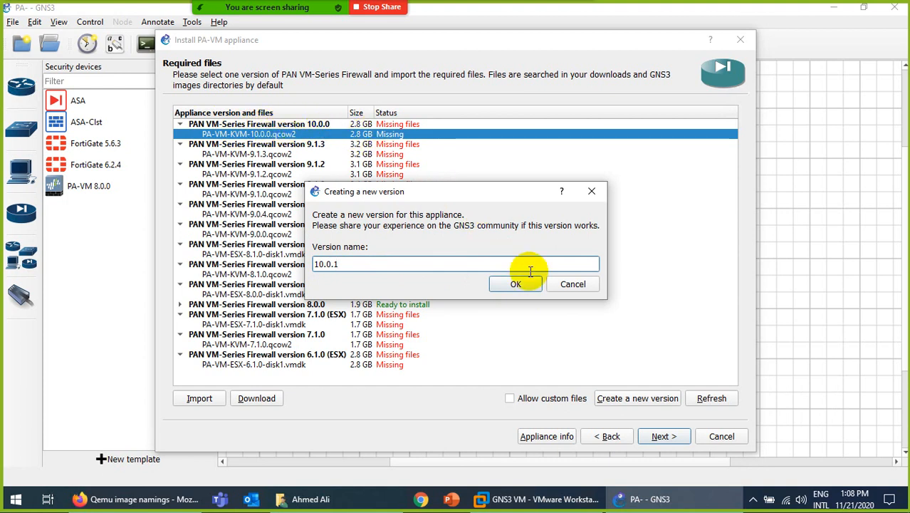
click(514, 284)
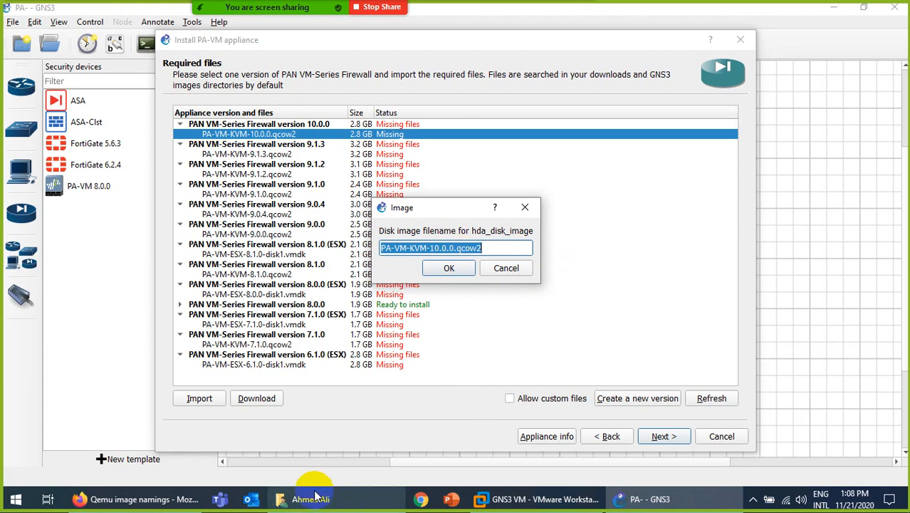
Set the new version's disk image filename to PA-VM-KVM-10.0.1.qcow2.
click(173, 501)
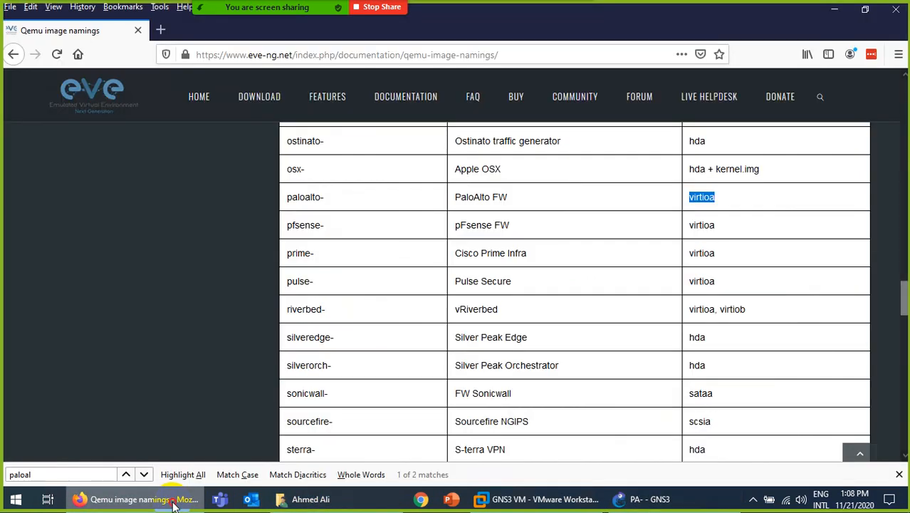
click(173, 501)
click(331, 500)
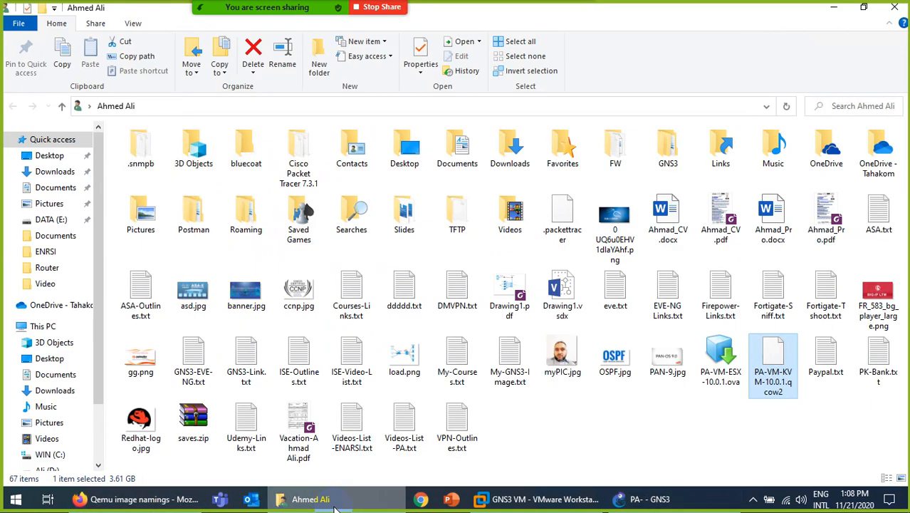
click(334, 507)
click(453, 248)
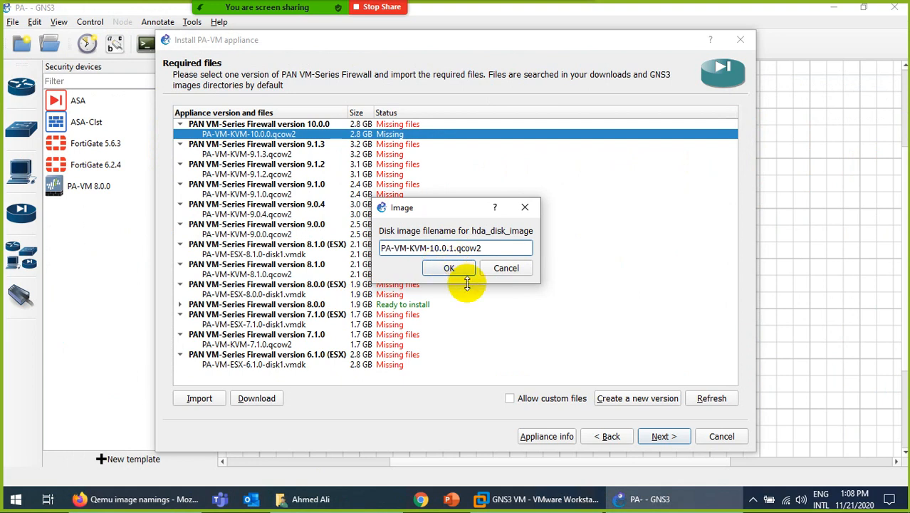
click(447, 268)
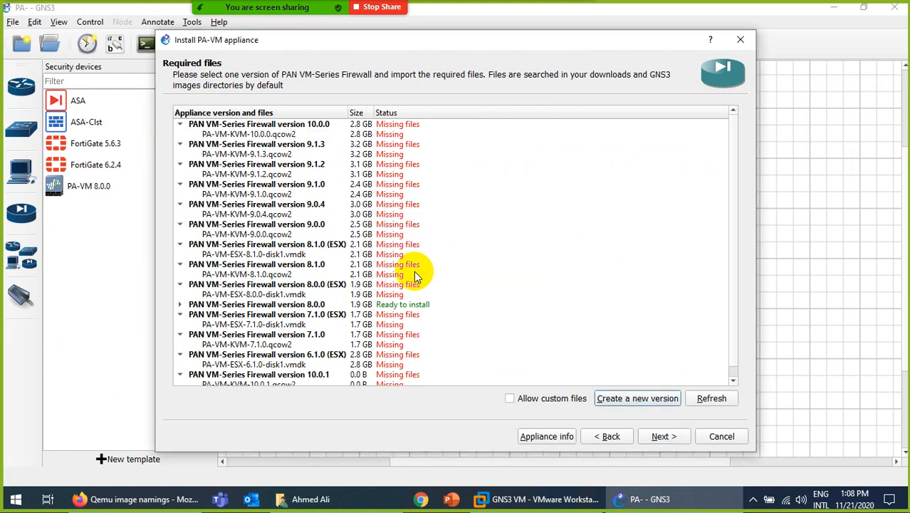
Select version 10.0.1's missing PA-VM-KVM-10.0.1.qcow2 row and start an import.
scroll(377, 274, down, 1)
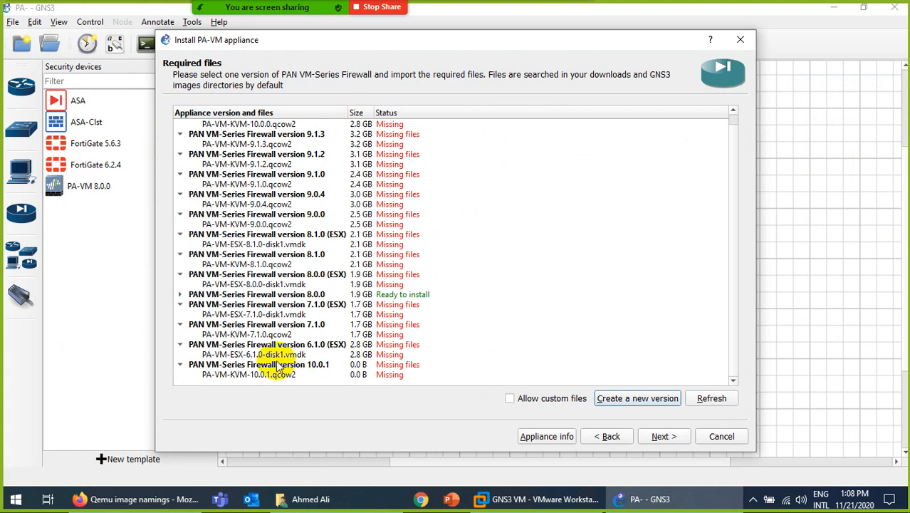
click(253, 365)
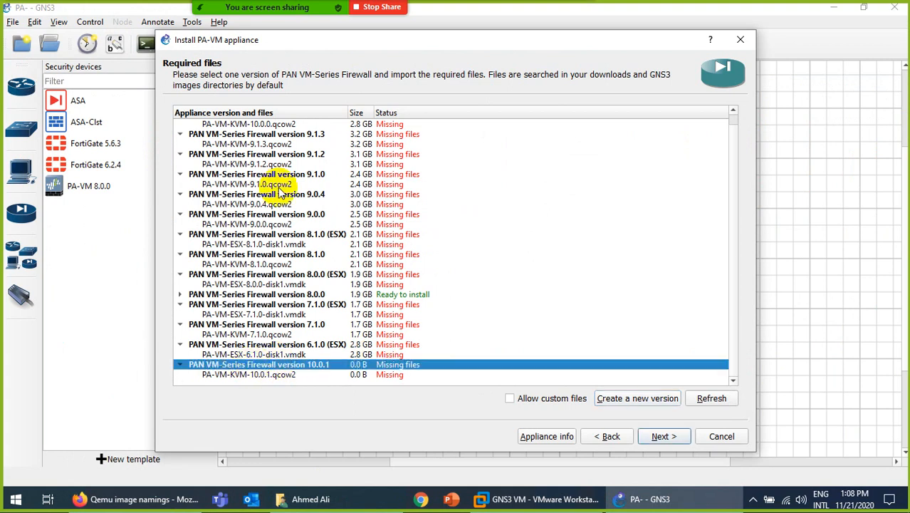
scroll(271, 171, up, 1)
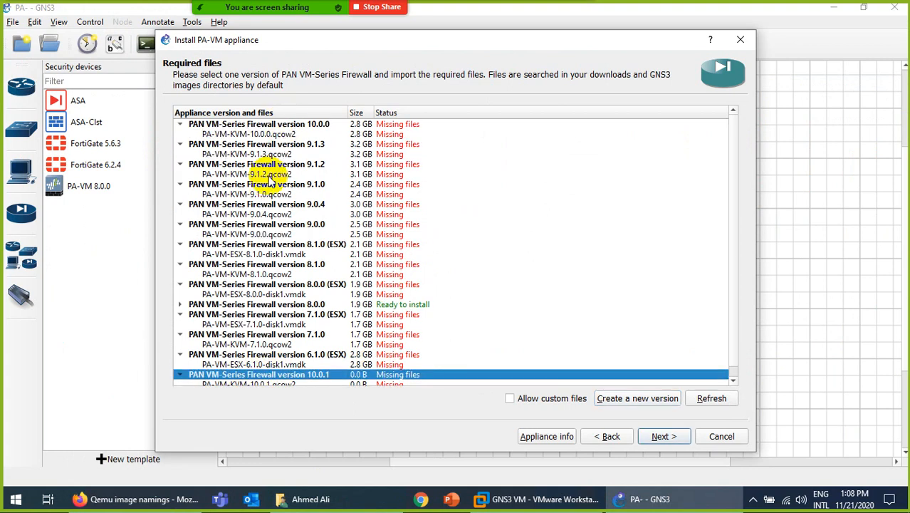
scroll(271, 182, down, 1)
scroll(317, 270, up, 1)
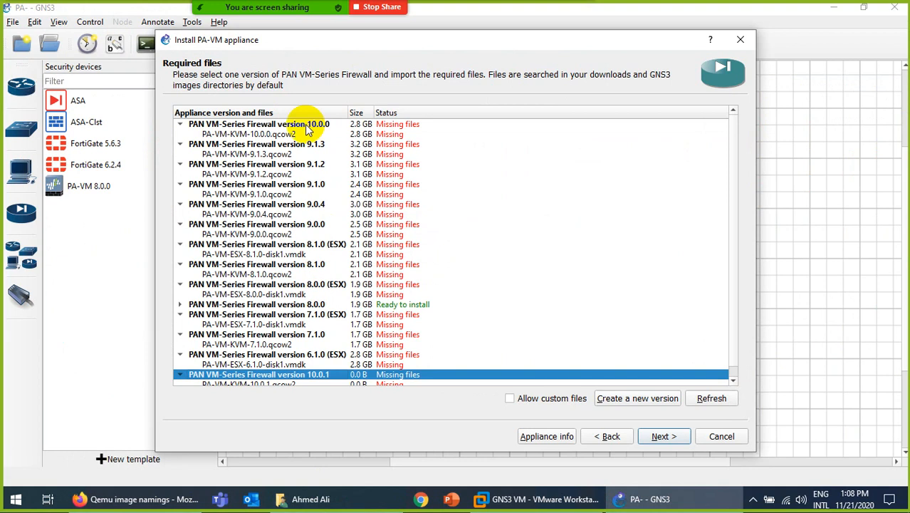
scroll(300, 203, down, 1)
scroll(288, 164, up, 1)
scroll(299, 214, down, 1)
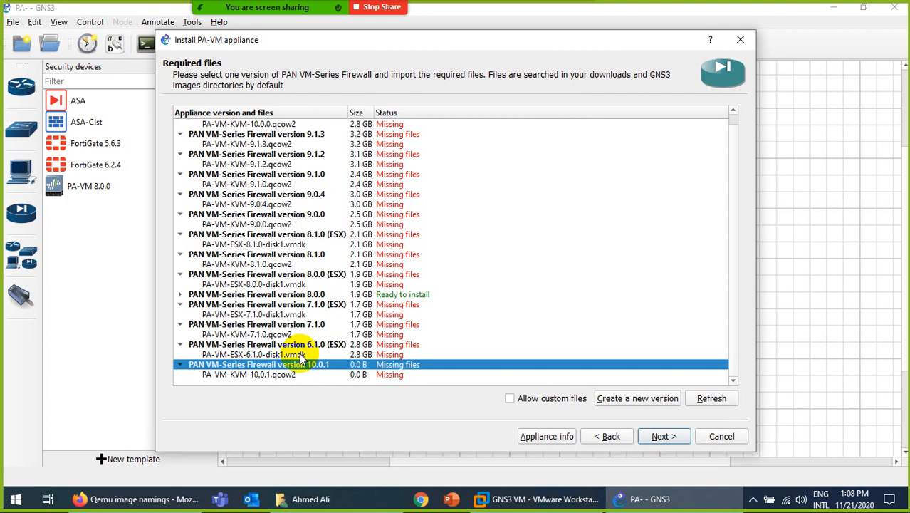
click(258, 376)
click(200, 398)
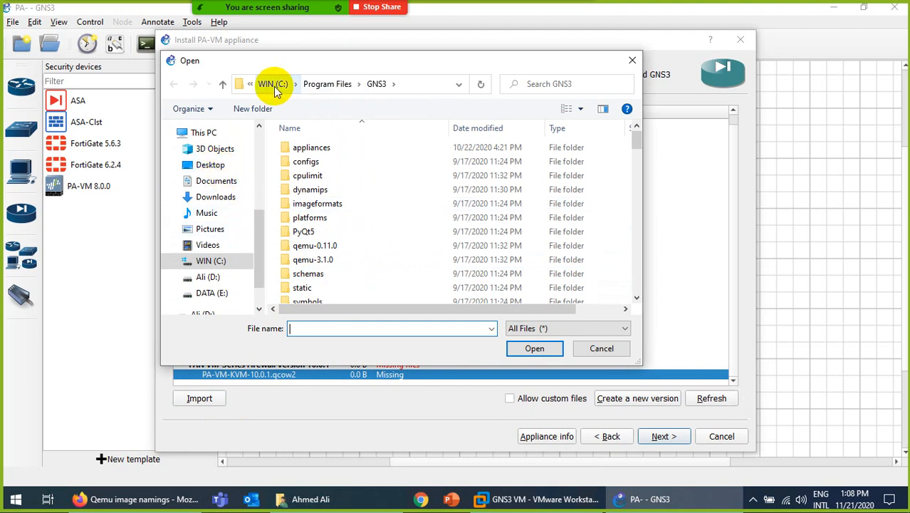
Browse the Open dialog through This PC, WIN (C:), Users to the user's profile folder.
scroll(226, 198, up, 1)
scroll(225, 196, up, 3)
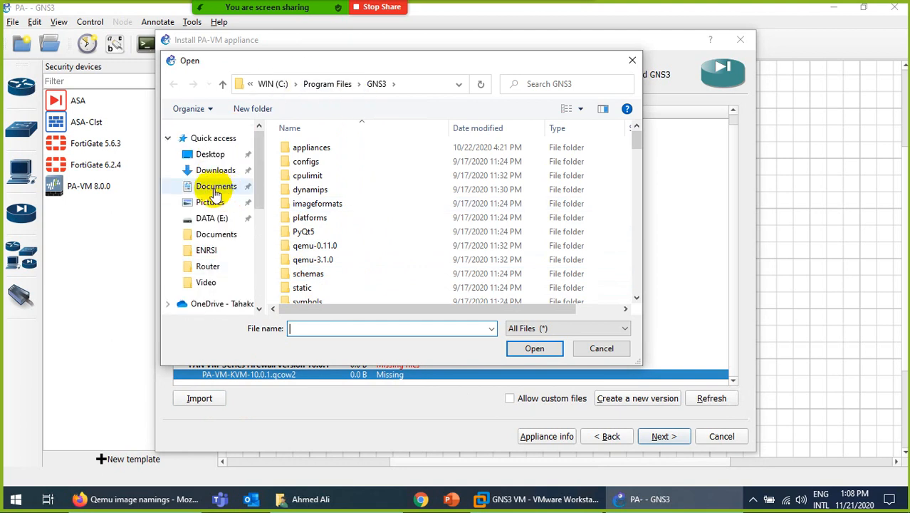
scroll(222, 262, down, 1)
scroll(219, 261, down, 1)
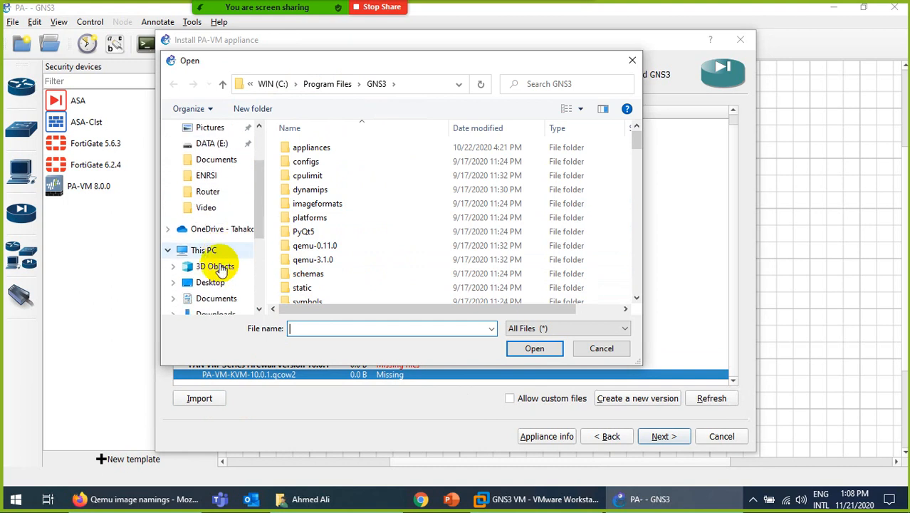
click(213, 250)
double_click(324, 292)
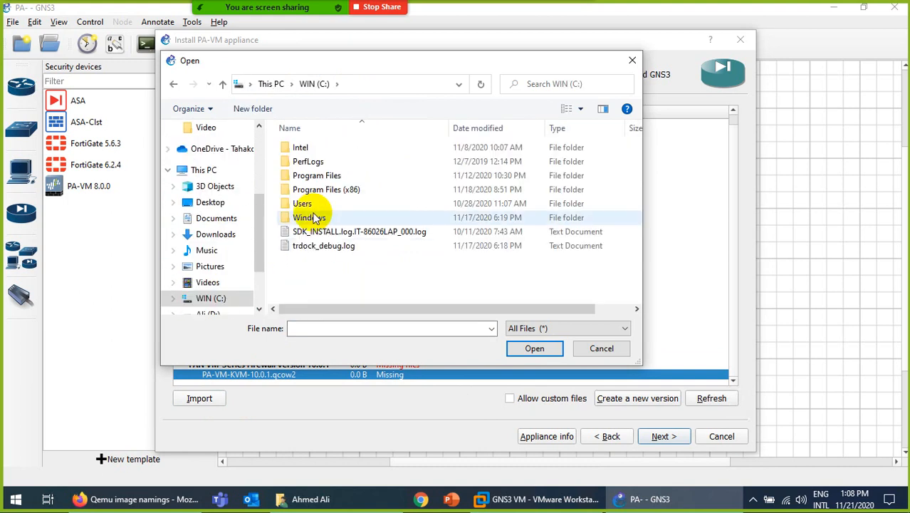
double_click(302, 204)
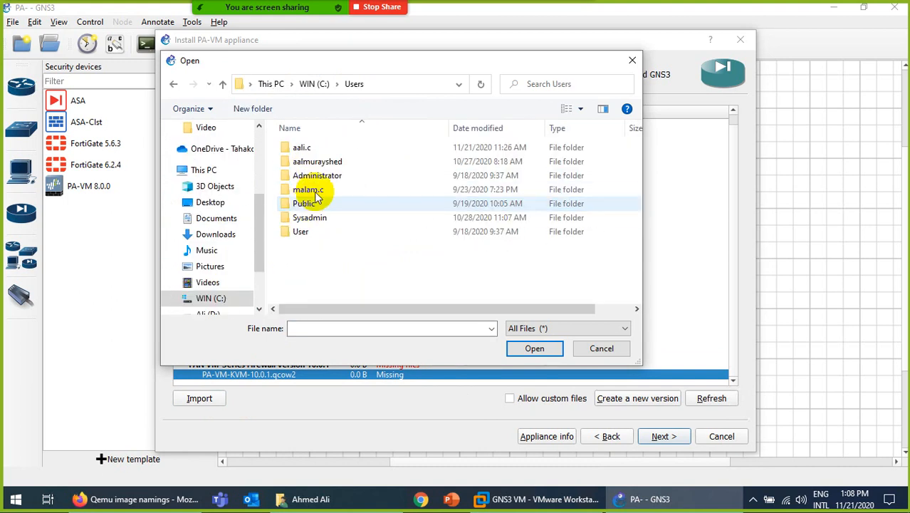
double_click(307, 147)
Pick PA-VM-KVM-10.0.1.qcow2 and open it to start the upload.
scroll(421, 242, down, 5)
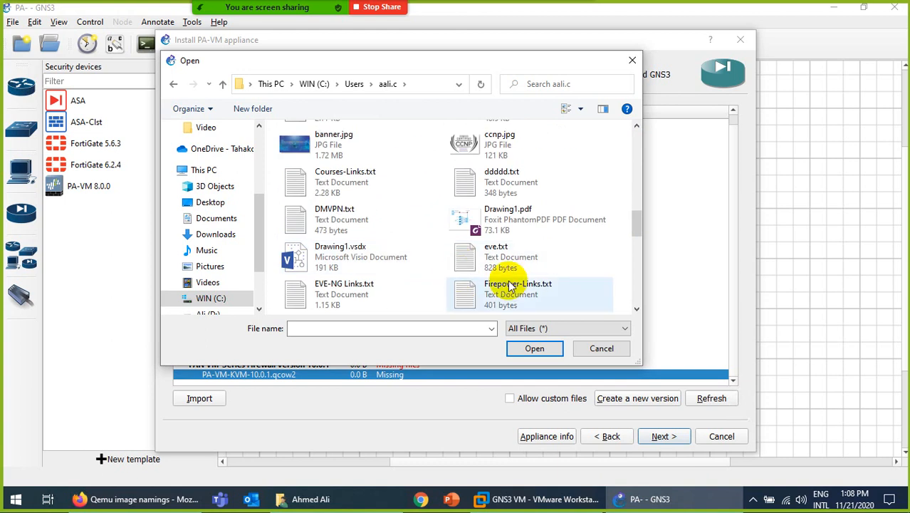
scroll(513, 253, down, 3)
scroll(524, 260, down, 1)
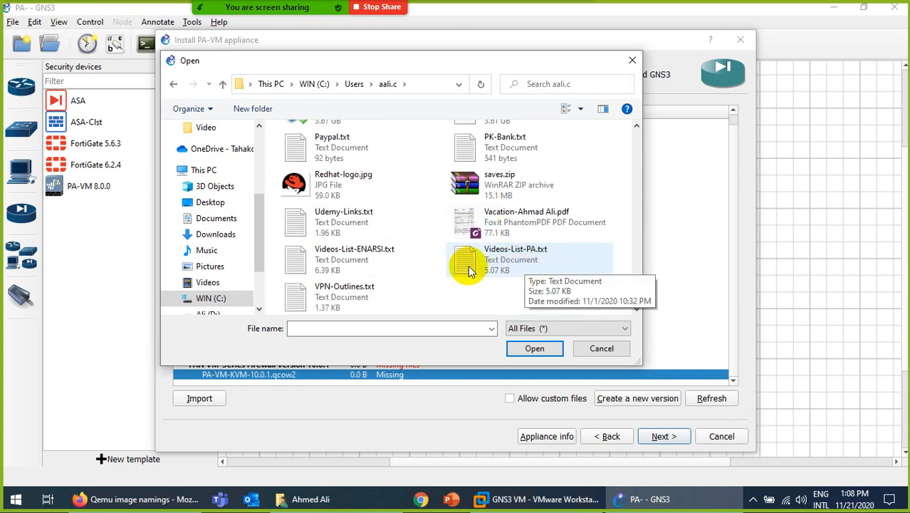
scroll(455, 250, up, 3)
scroll(488, 214, up, 3)
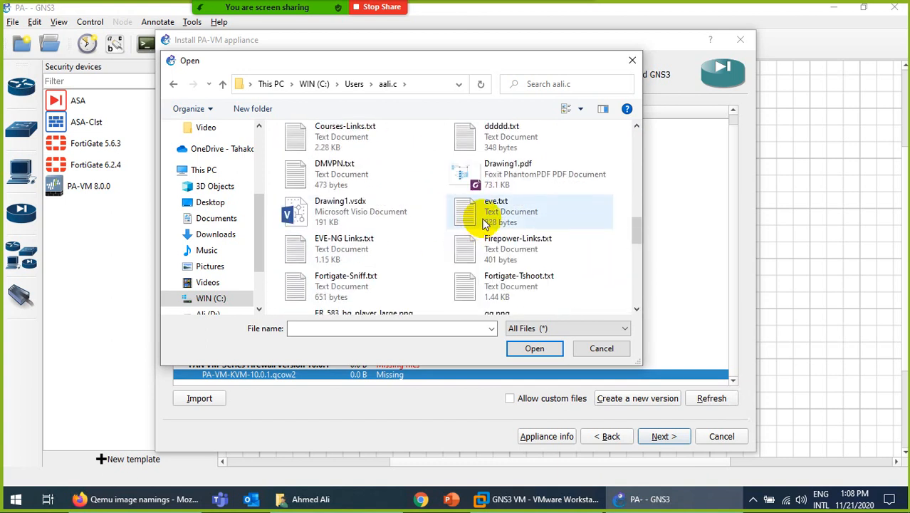
scroll(495, 214, up, 4)
scroll(496, 210, down, 5)
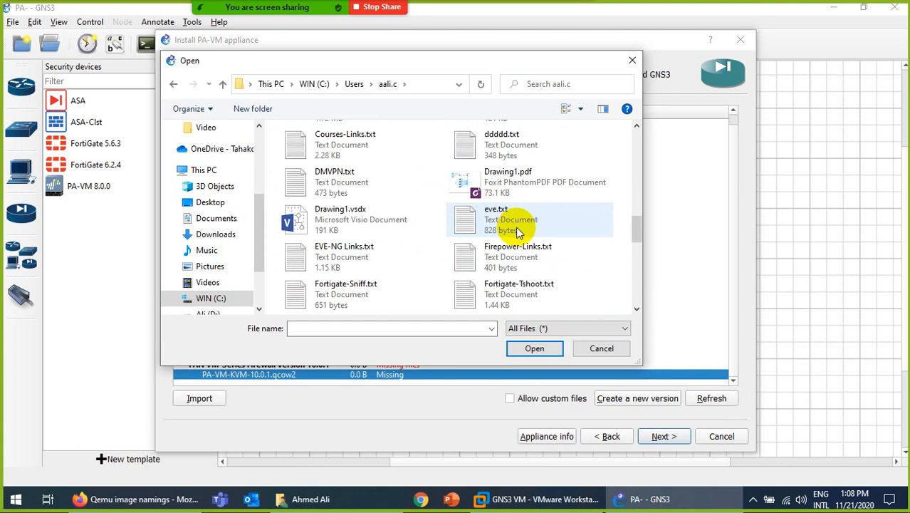
scroll(518, 230, down, 5)
scroll(552, 241, up, 4)
scroll(555, 245, down, 2)
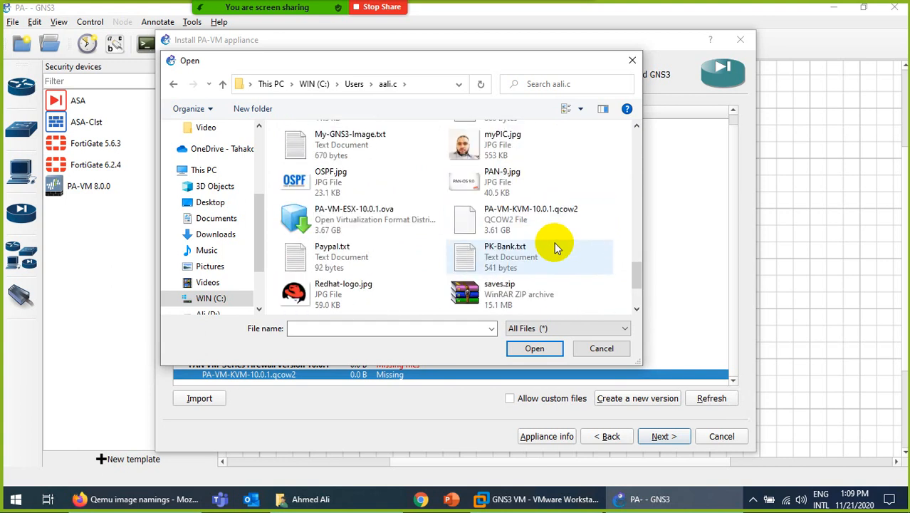
click(540, 223)
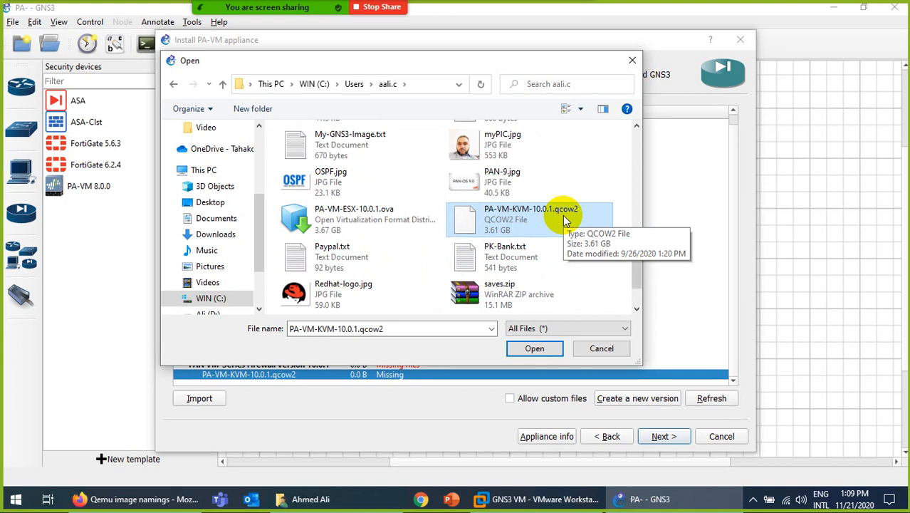
click(531, 347)
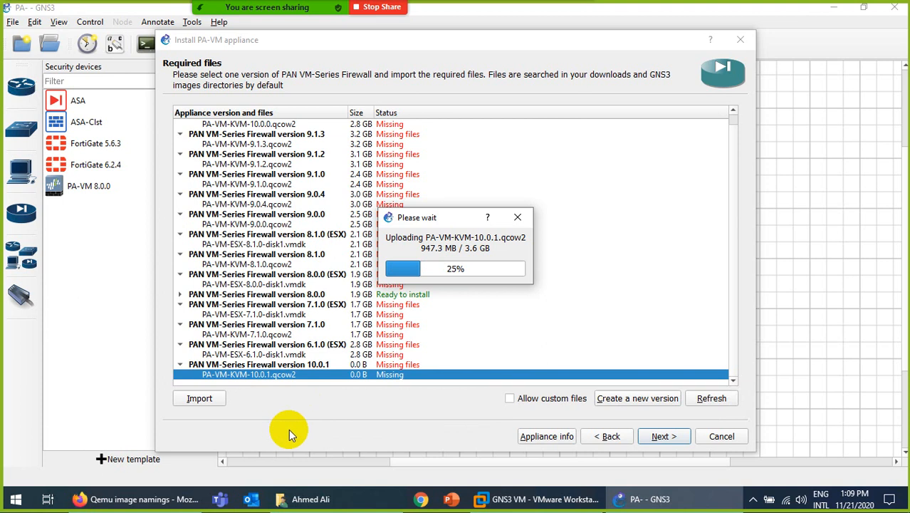
Switch to the GNS3 VM console in VMware Workstation while the 10.0.1 image uploads.
click(504, 507)
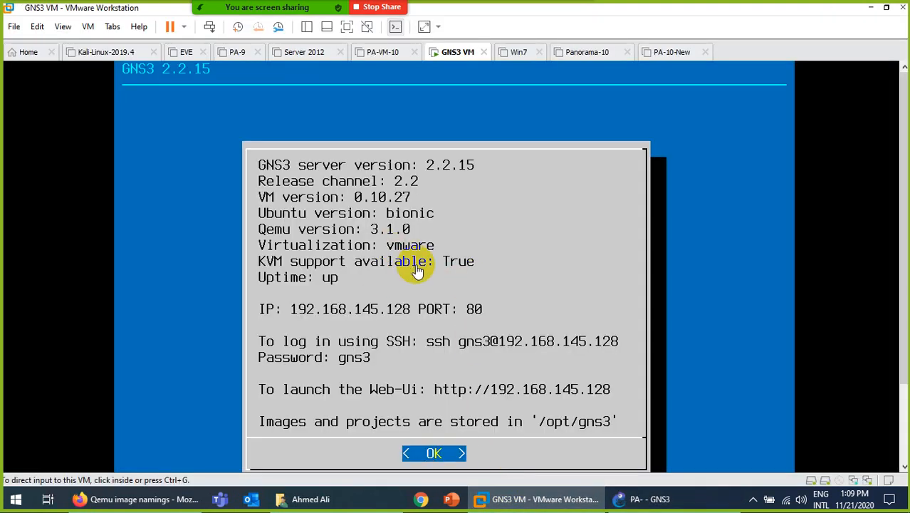
Minimize the GNS3 VM console to watch the PA-VM-KVM-10.0.1.qcow2 upload pass 90%.
click(505, 502)
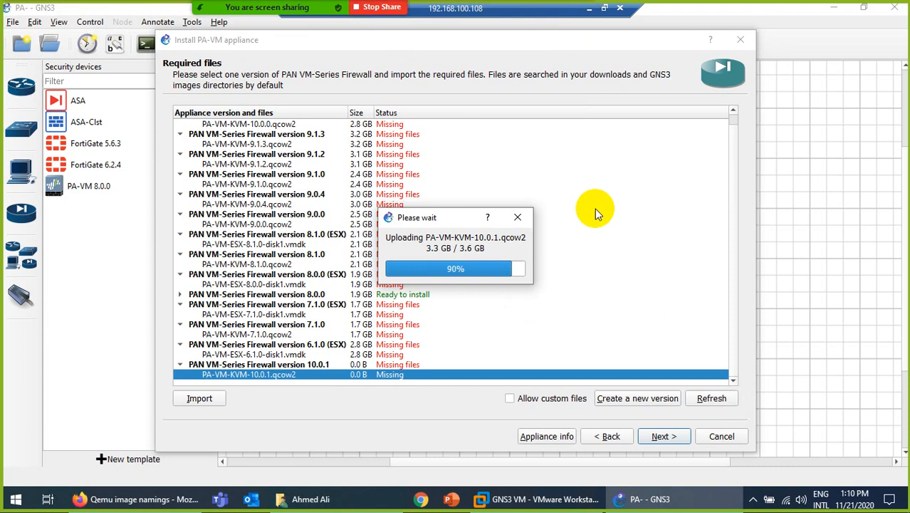
drag(520, 13, 538, 14)
Window and reposition the remote session, then make it full screen with PA-VM 10.0.1 Ready to install.
click(622, 8)
drag(713, 27, 617, 45)
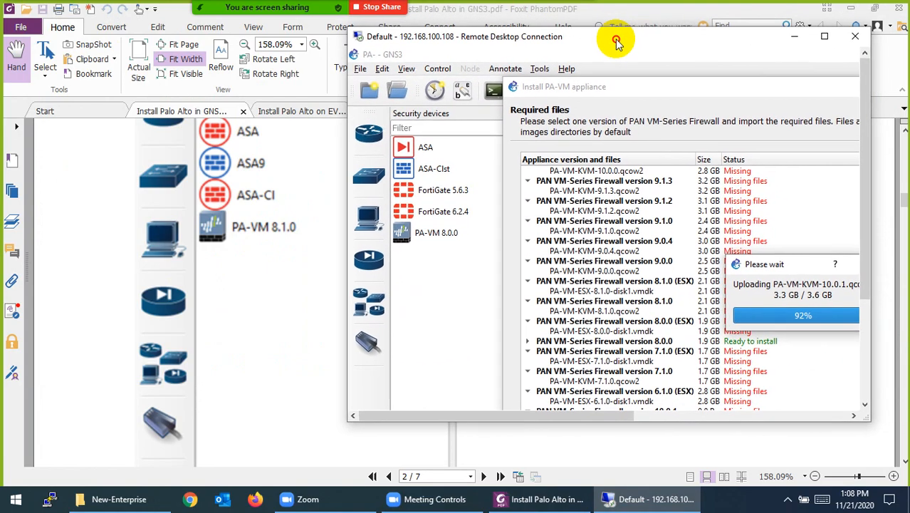
double_click(616, 46)
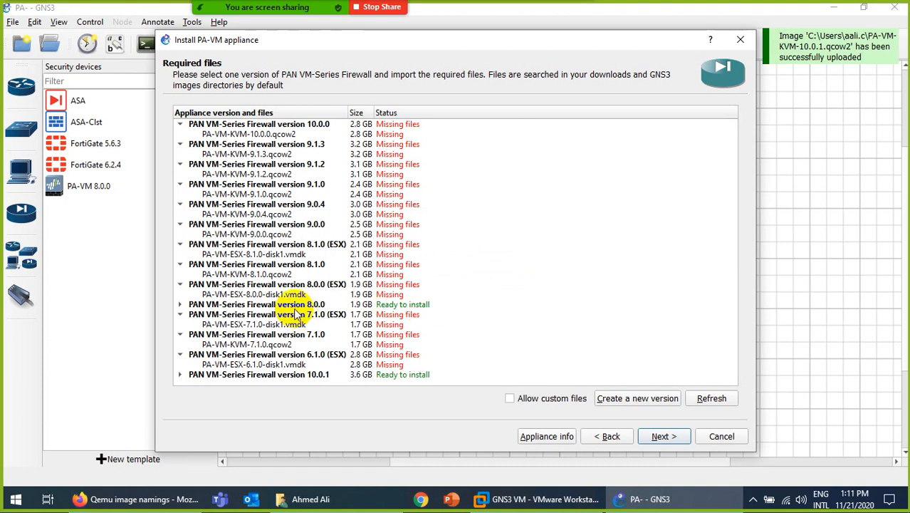
Select PAN VM-Series Firewall version 10.0.1, continue, and confirm installing it.
click(313, 365)
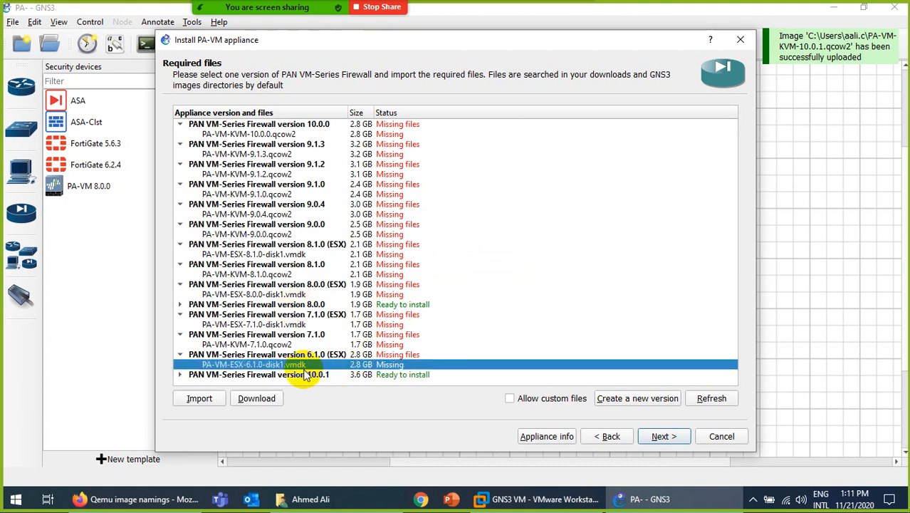
click(347, 375)
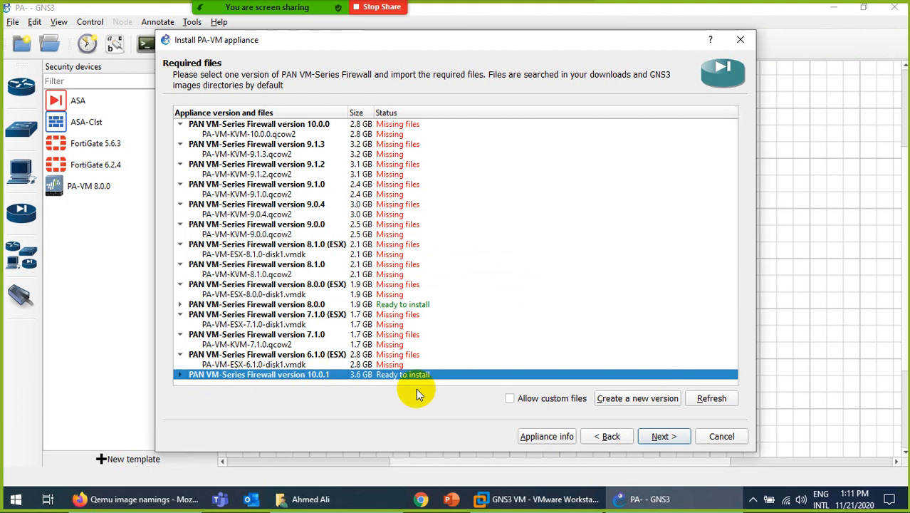
click(661, 436)
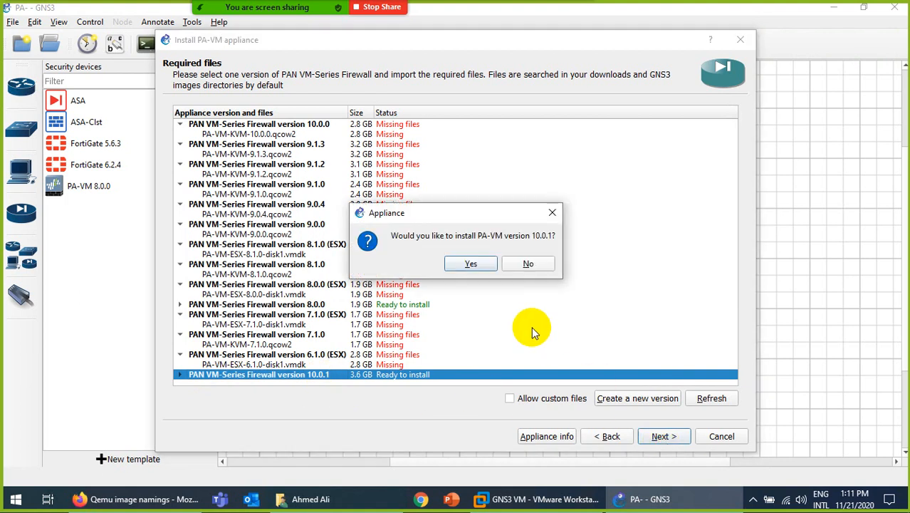
click(470, 264)
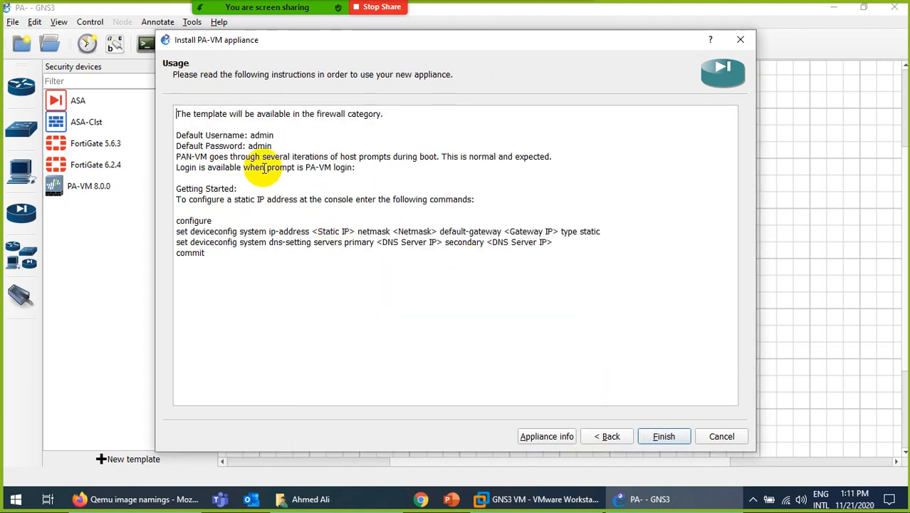
Review the default login and static-IP/DNS commands on the Usage page, then finish adding the PA-VM 10.0.1 template.
drag(250, 136, 273, 146)
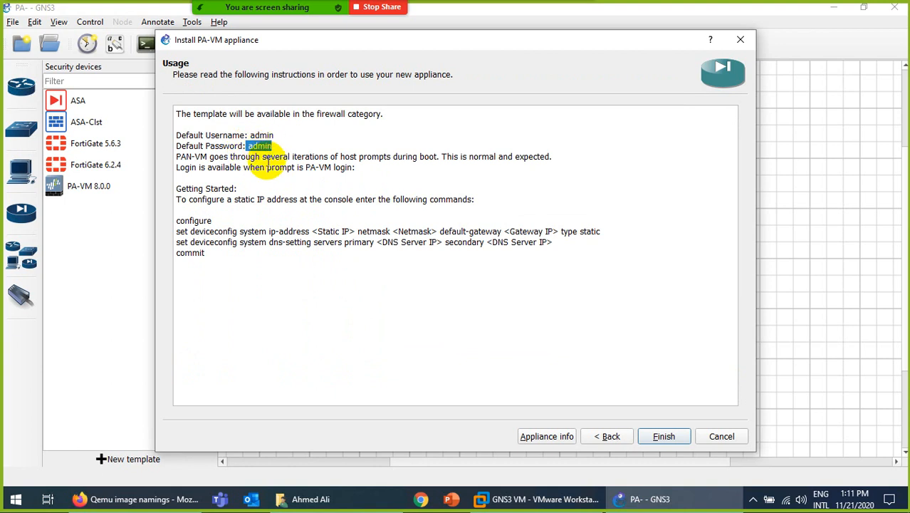
click(180, 232)
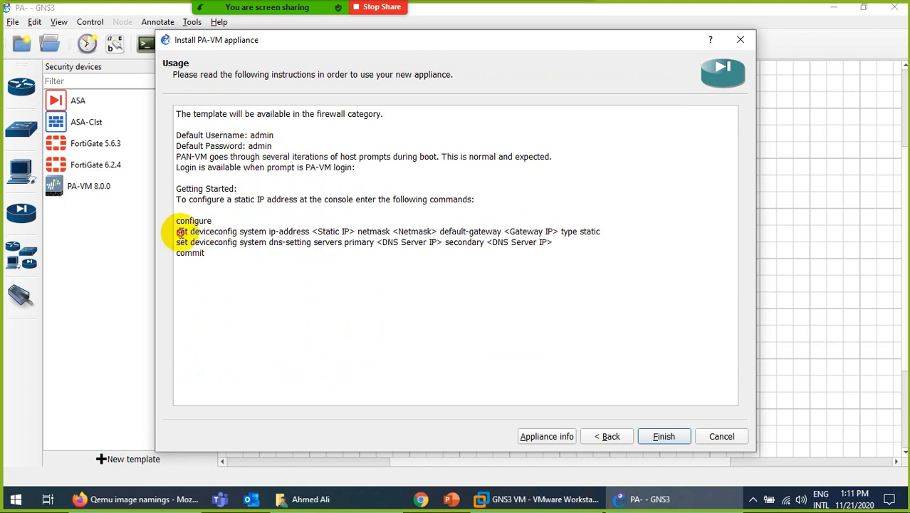
drag(180, 233, 552, 253)
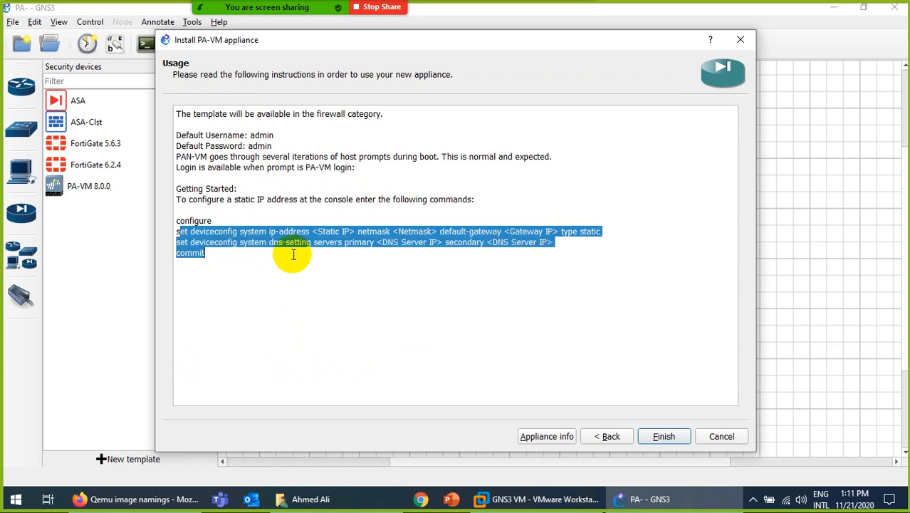
click(285, 254)
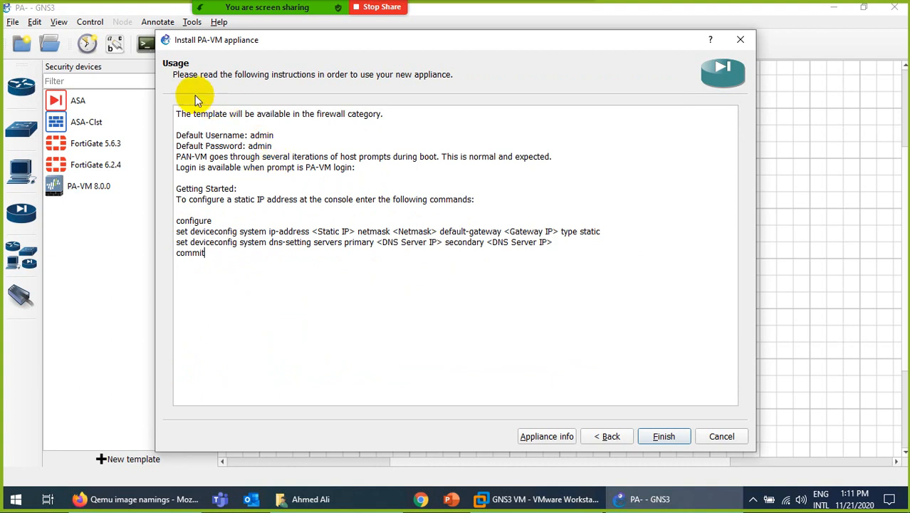
click(664, 437)
click(586, 266)
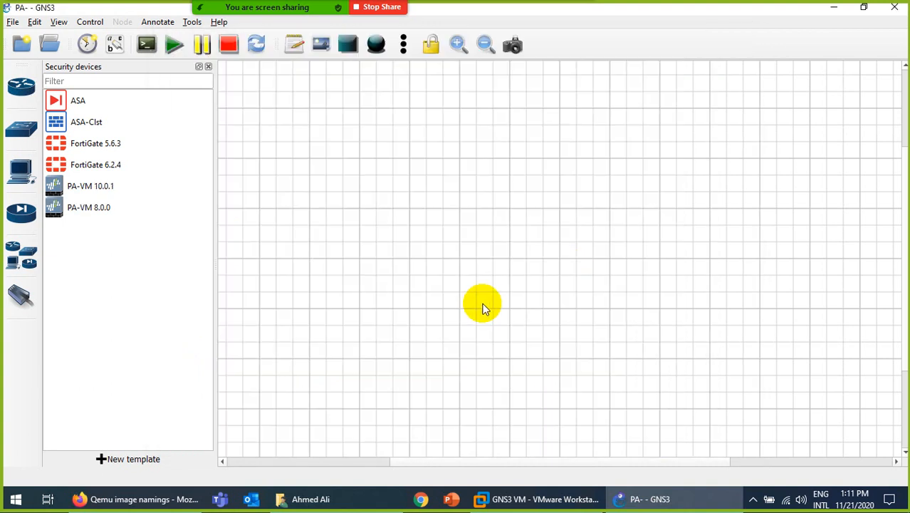
Drop a PA-VM 10.0.1 node on the canvas, then permanently delete the PA-VM10.0.1-1 node.
click(86, 187)
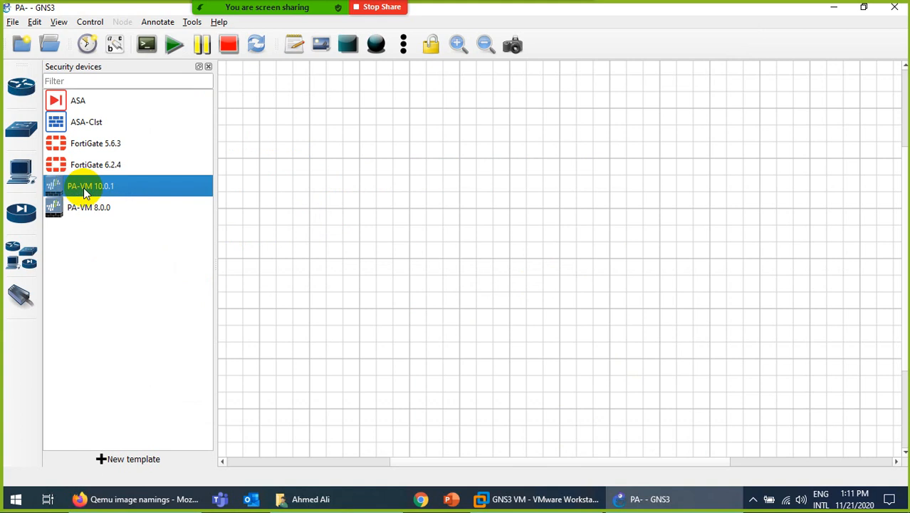
drag(83, 187, 436, 235)
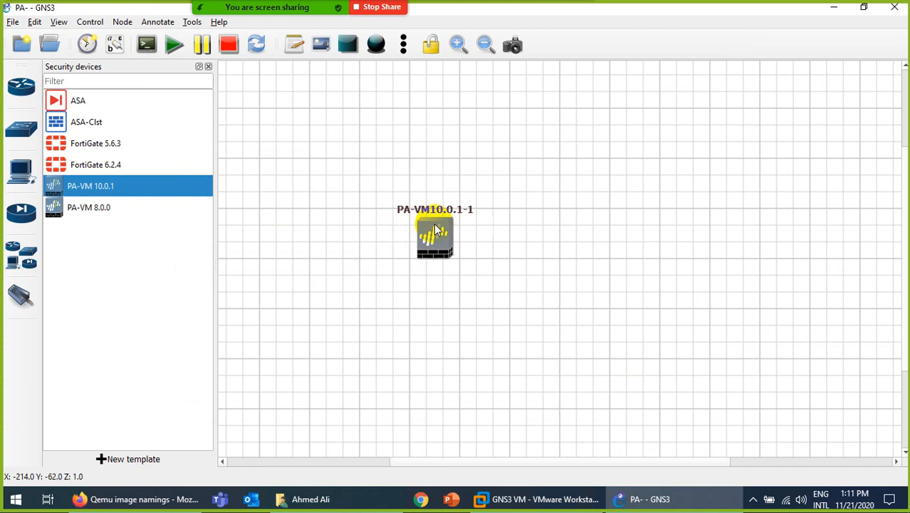
right_click(437, 229)
click(470, 477)
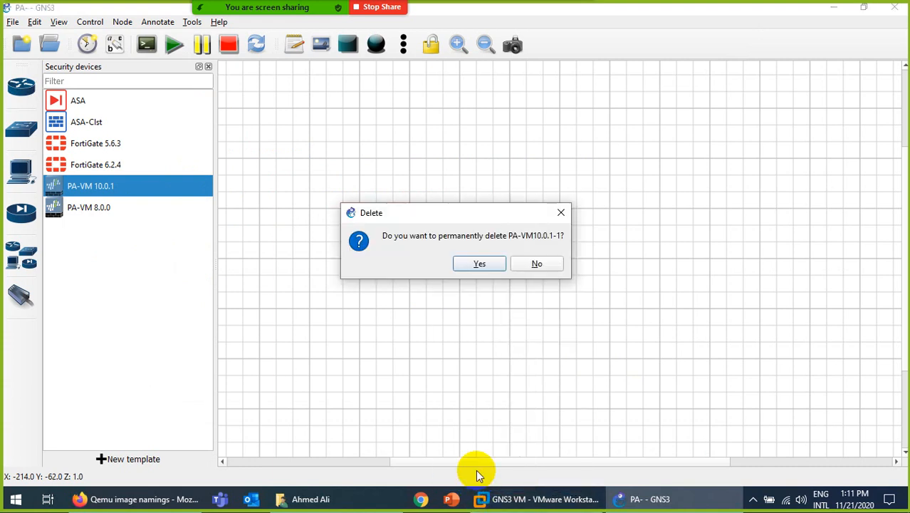
click(464, 263)
right_click(97, 186)
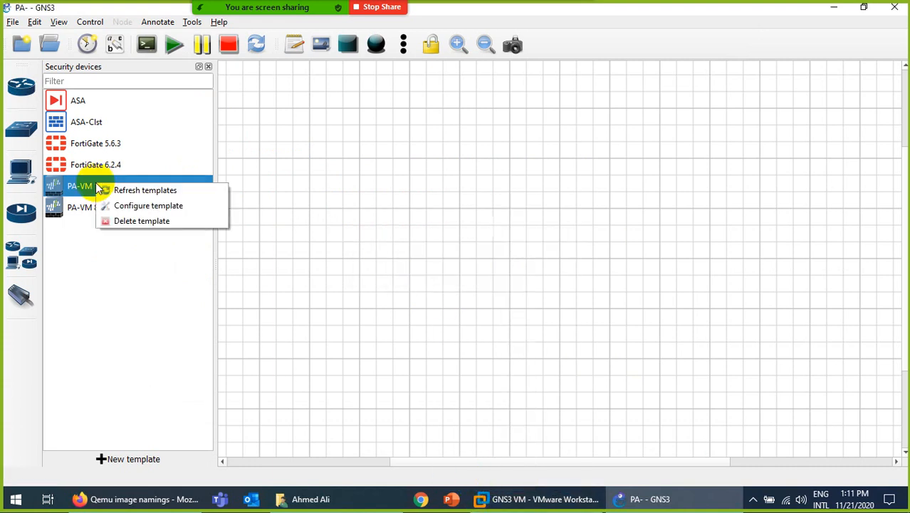
Replace the template's {name}- name prefix with PA, giving format PA{0}, and save.
click(123, 207)
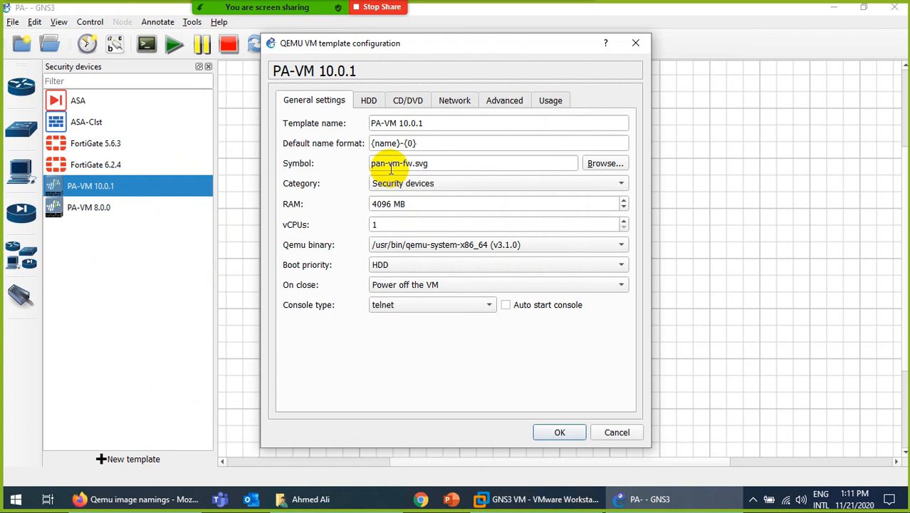
click(404, 143)
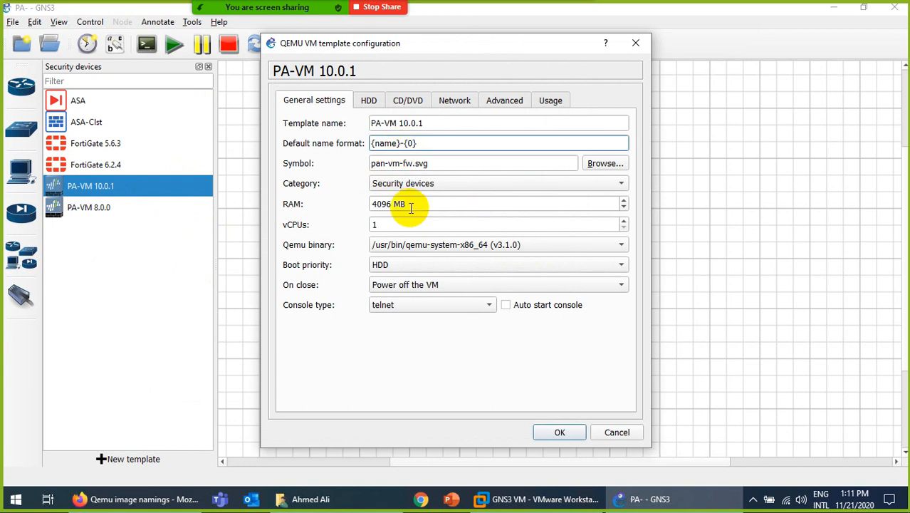
key(BackSpace)
key(BackSpace)
key(BackSpace)
key(BackSpace)
key(BackSpace)
key(BackSpace)
key(BackSpace)
text(PA)
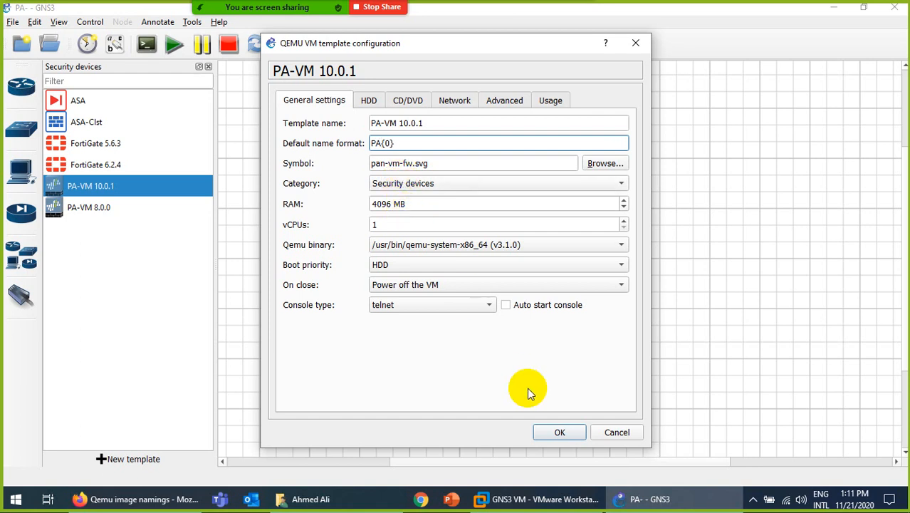
click(553, 430)
click(71, 191)
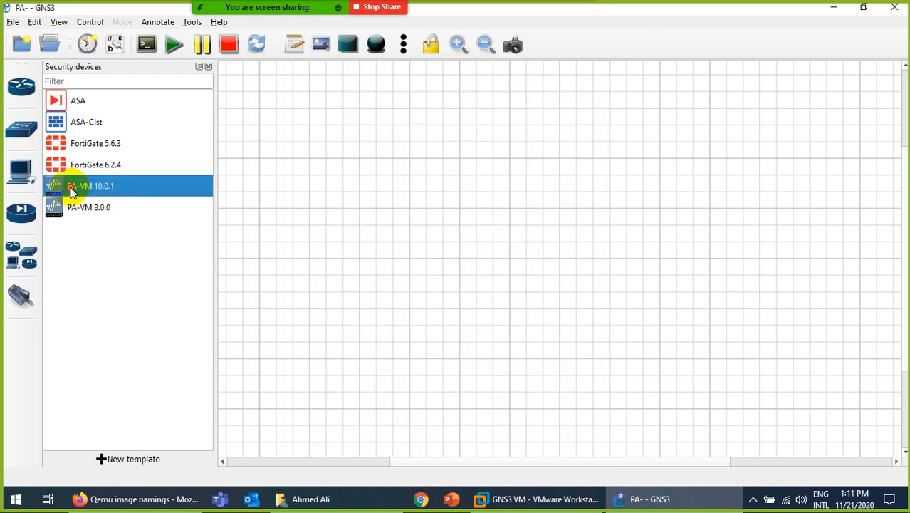
Place a PA1 firewall node and a NAT1 cloud to its right on the canvas.
drag(71, 191, 419, 264)
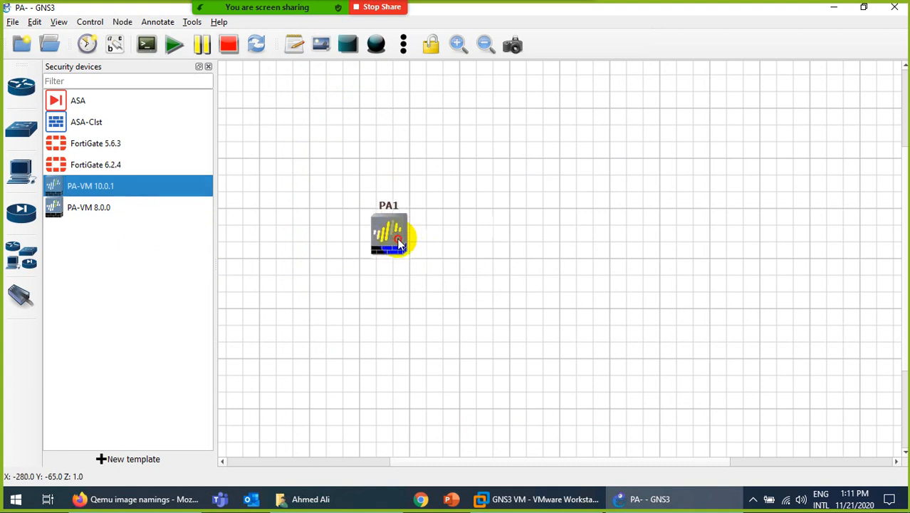
click(21, 172)
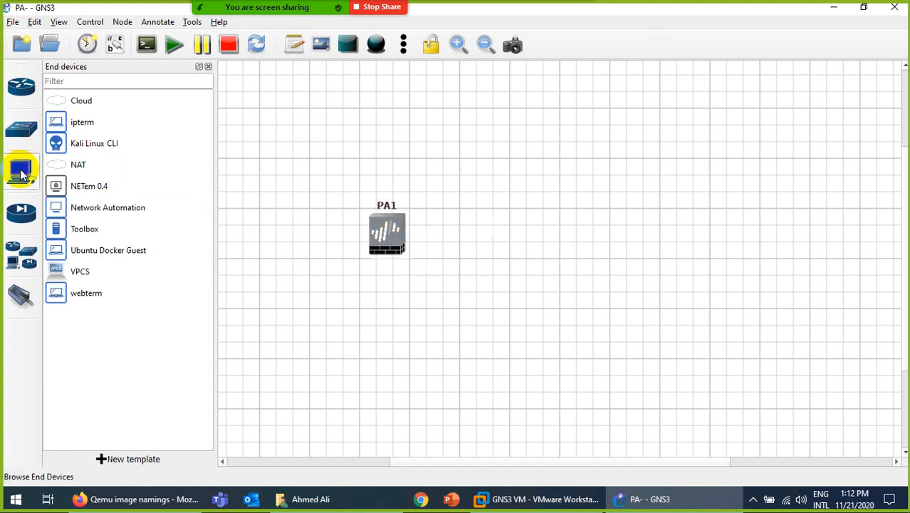
drag(72, 168, 669, 246)
click(413, 273)
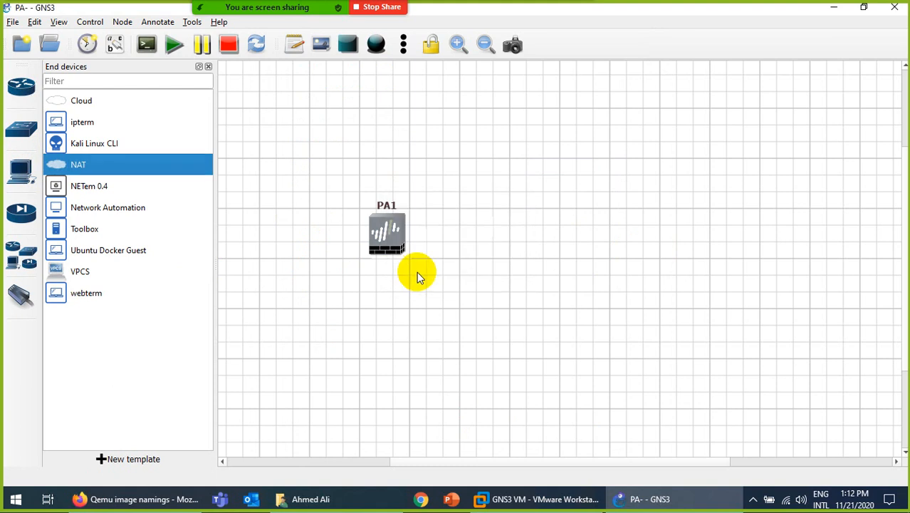
drag(716, 264, 669, 232)
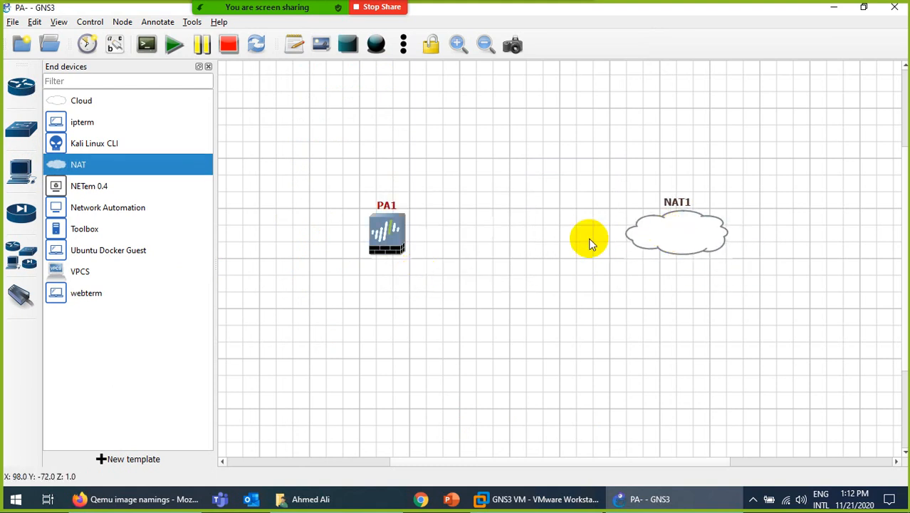
Link the NAT1 cloud to PA1's management interface.
click(20, 295)
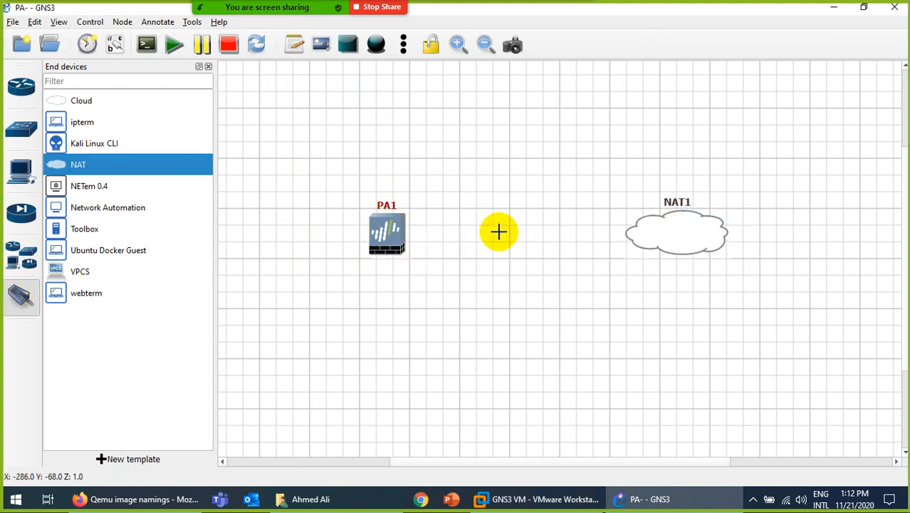
click(673, 229)
click(687, 237)
click(390, 241)
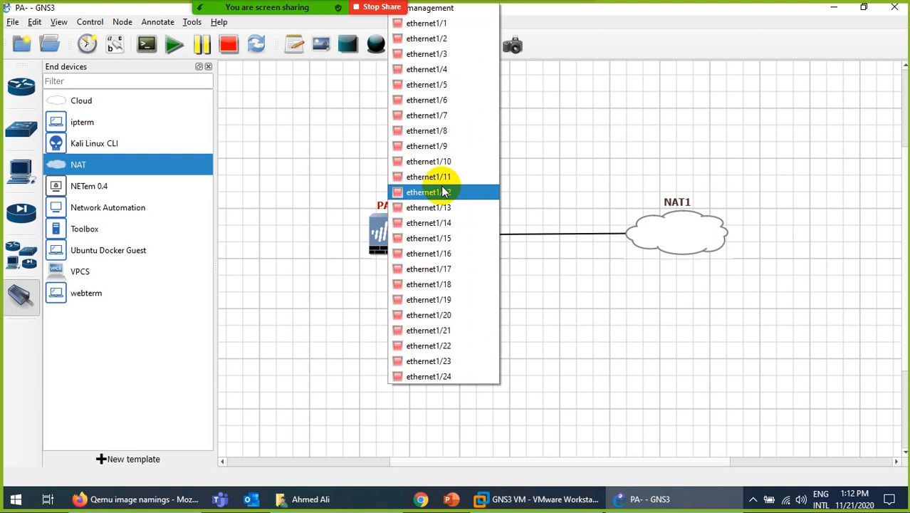
click(456, 11)
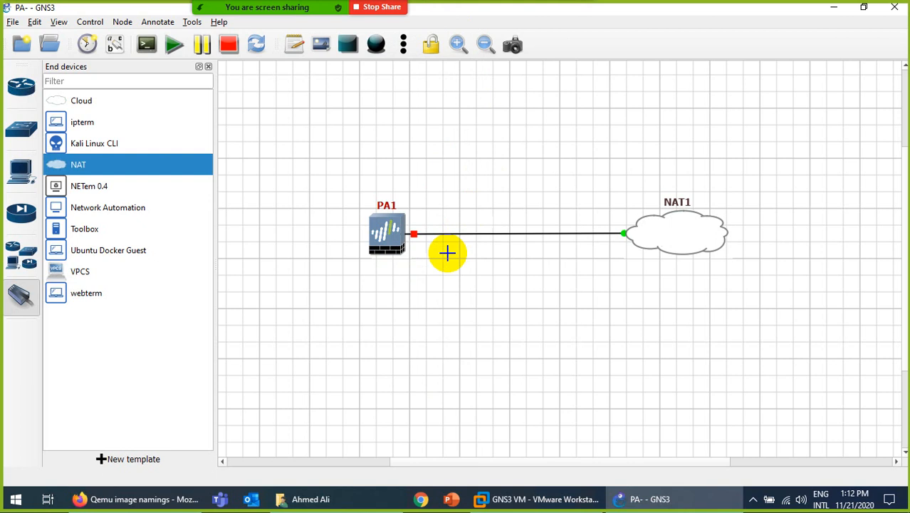
key(Escape)
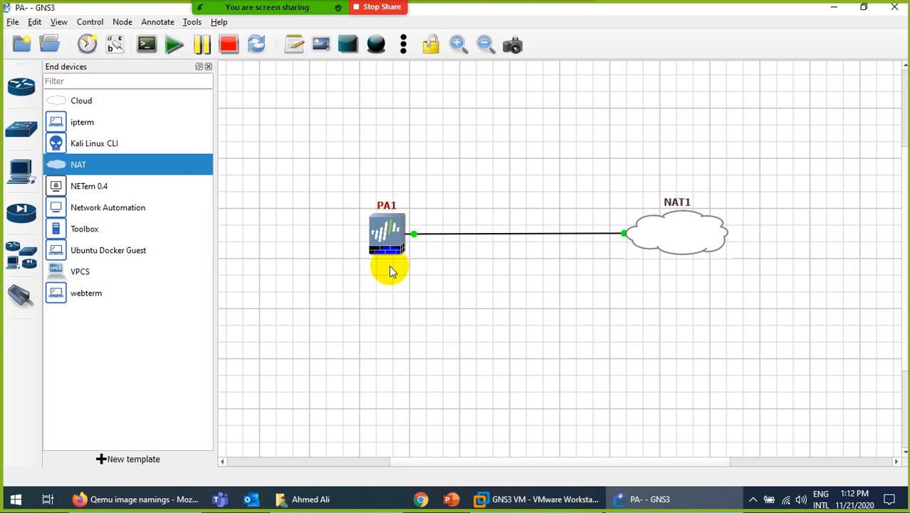
right_click(389, 235)
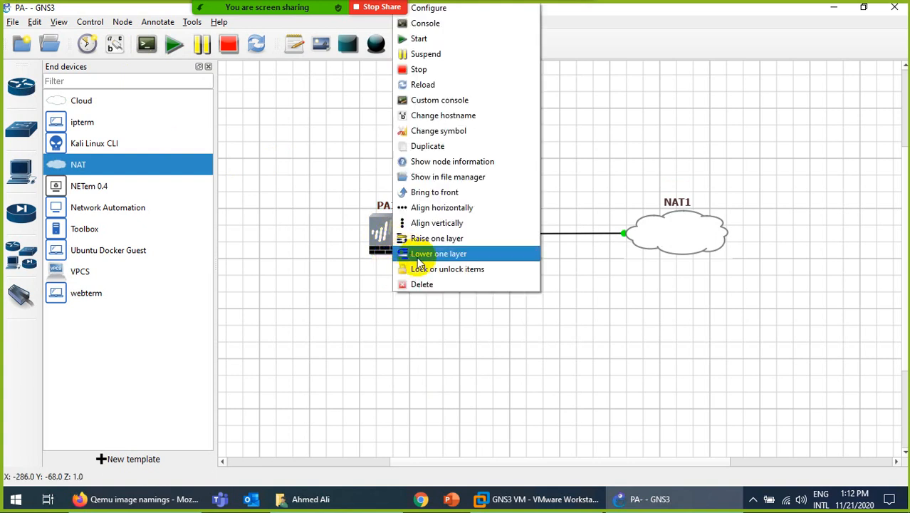
click(446, 8)
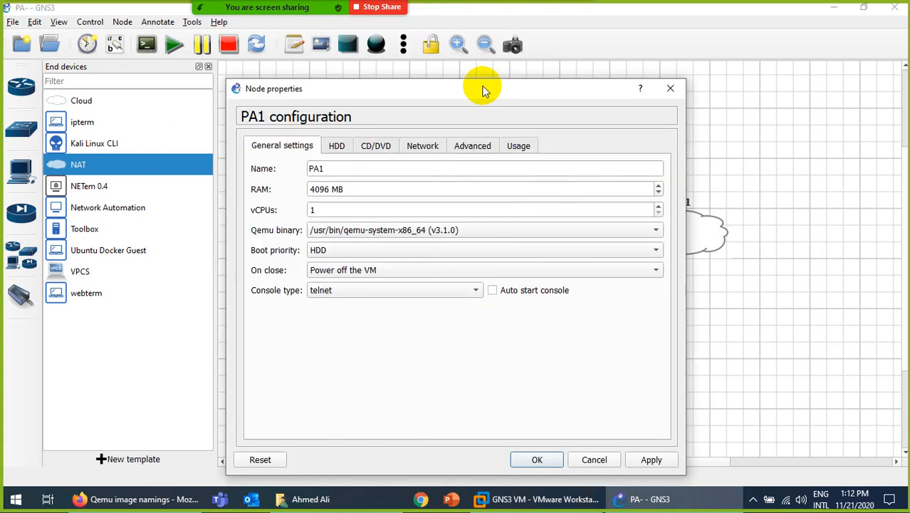
double_click(326, 188)
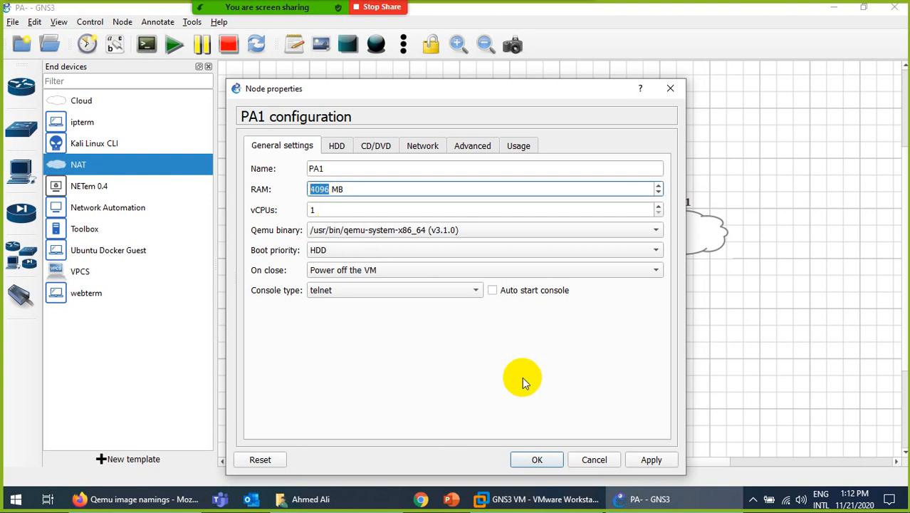
click(585, 459)
right_click(383, 227)
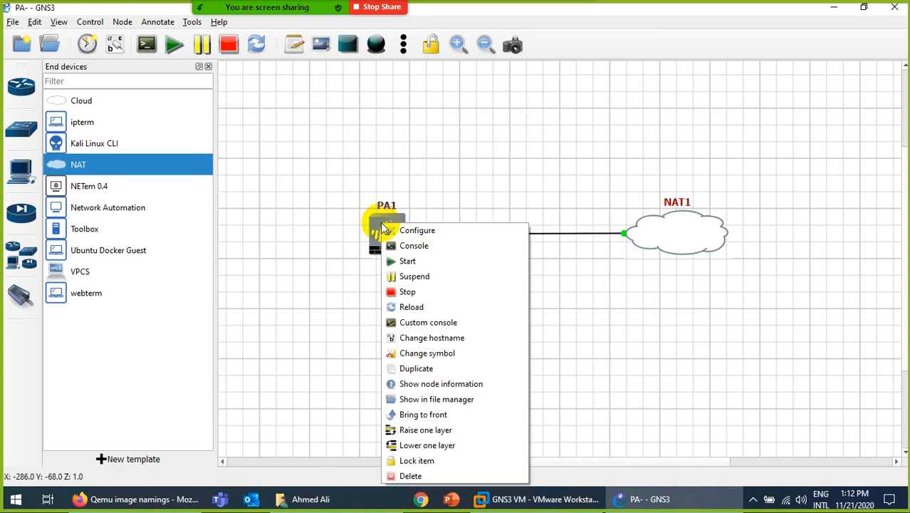
Open PA1's console in SecureCRT to watch it boot, then show GNS3's Security devices.
click(418, 245)
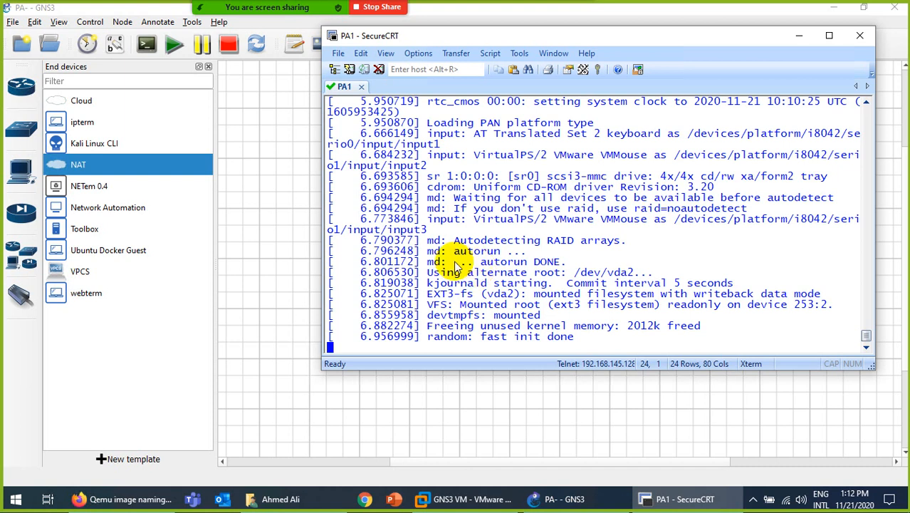
click(26, 212)
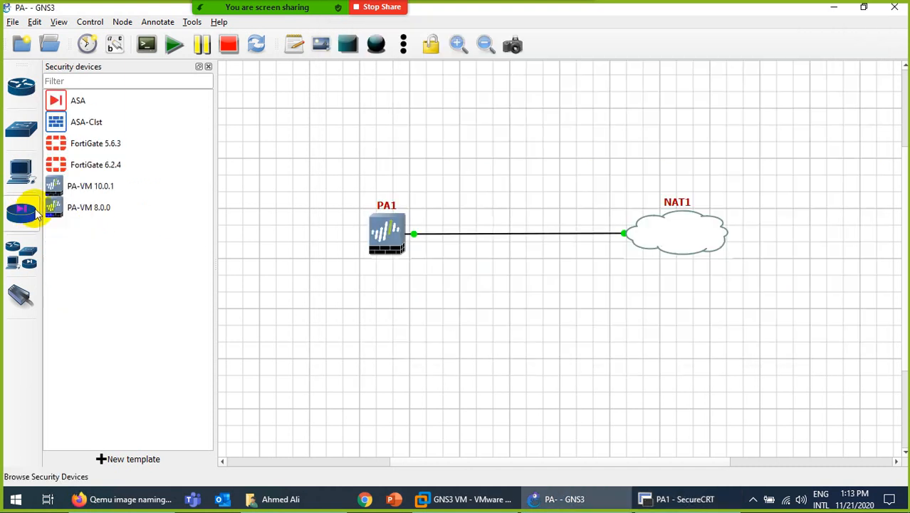
right_click(93, 185)
click(104, 203)
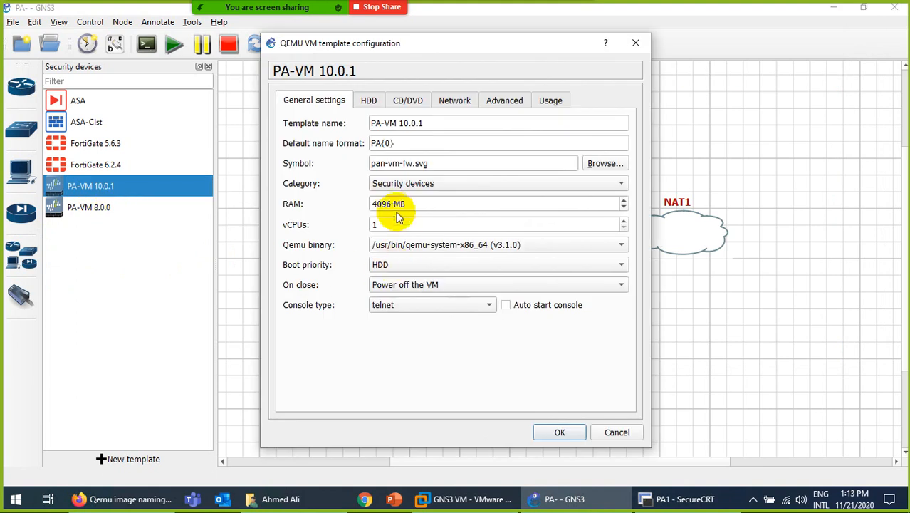
drag(391, 204, 361, 204)
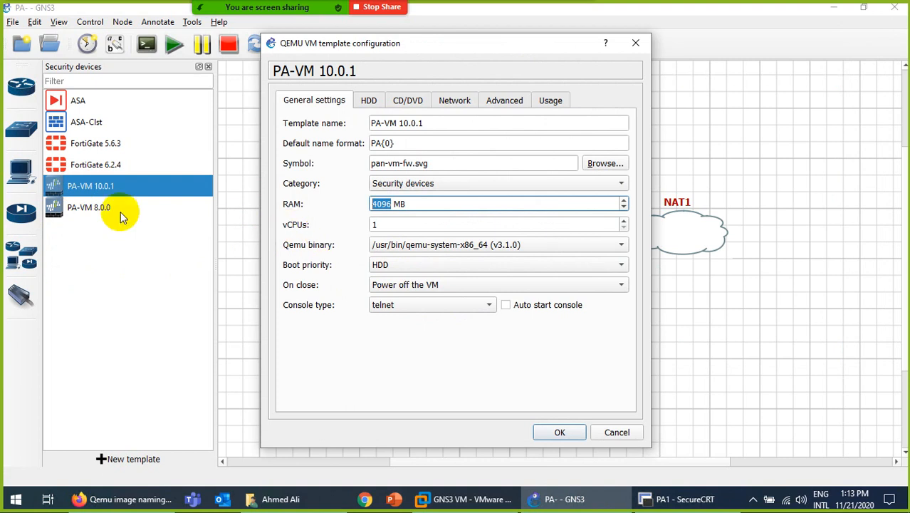
click(614, 432)
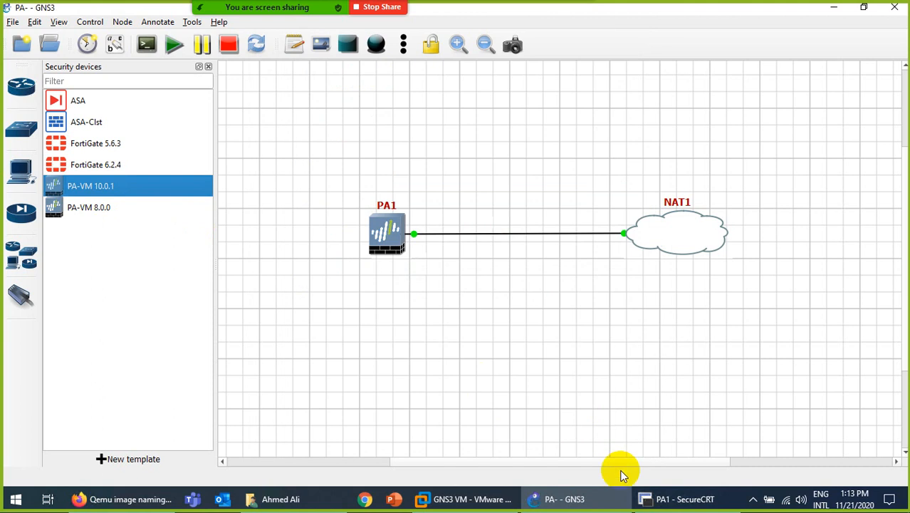
click(472, 501)
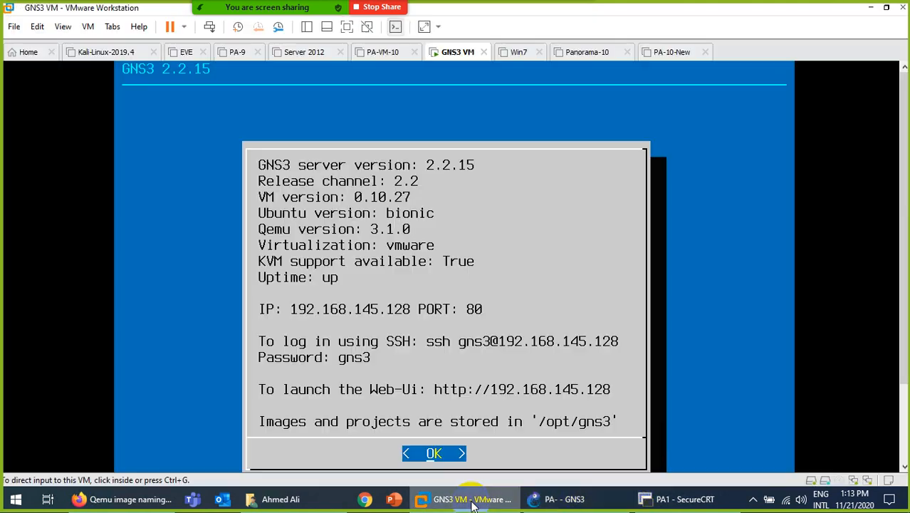
click(472, 501)
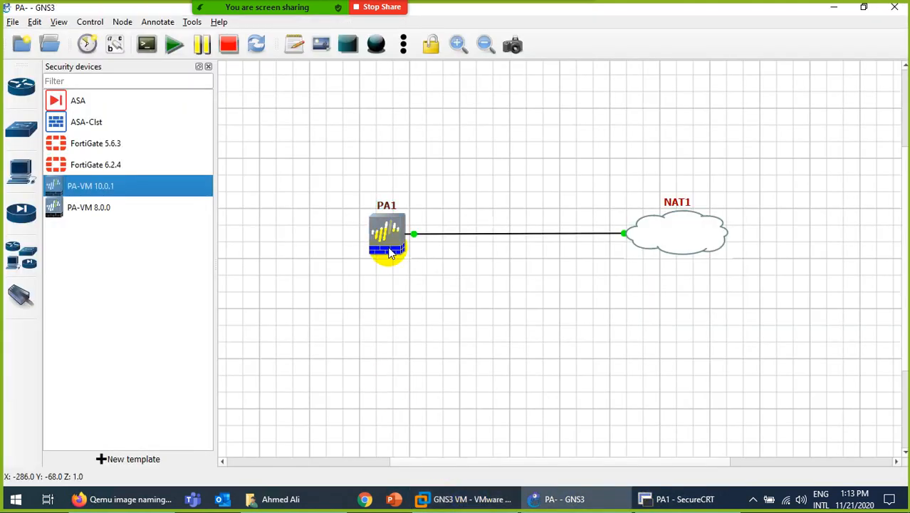
click(34, 22)
Check the GNS3 VM preferences, noting 8192 MB RAM and 1 vCPU on port 80.
click(50, 85)
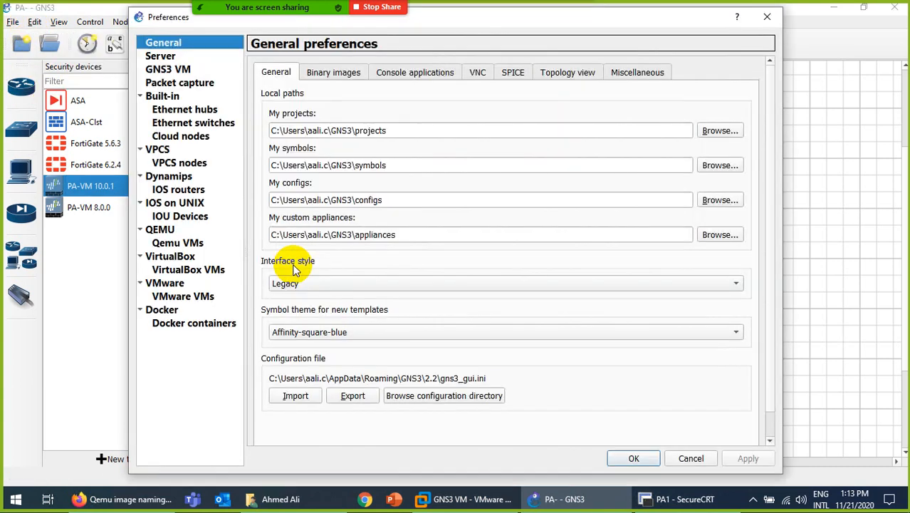
click(171, 70)
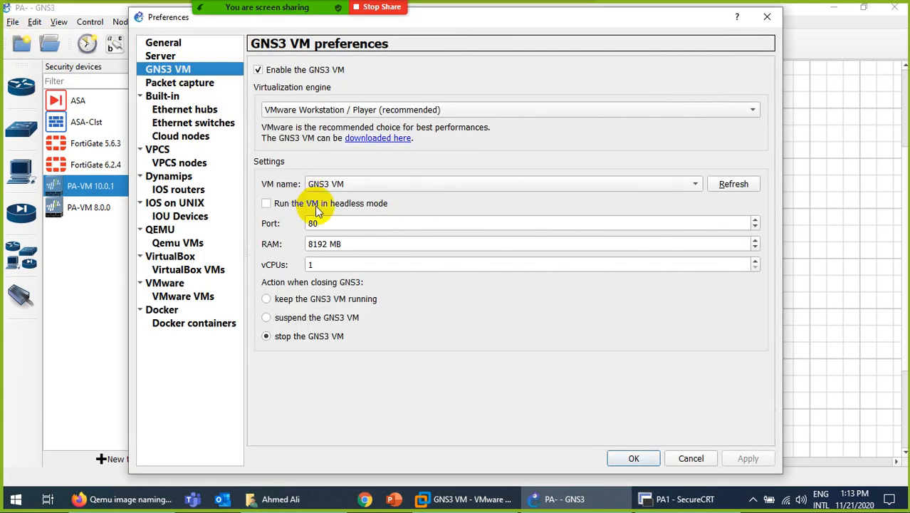
double_click(315, 243)
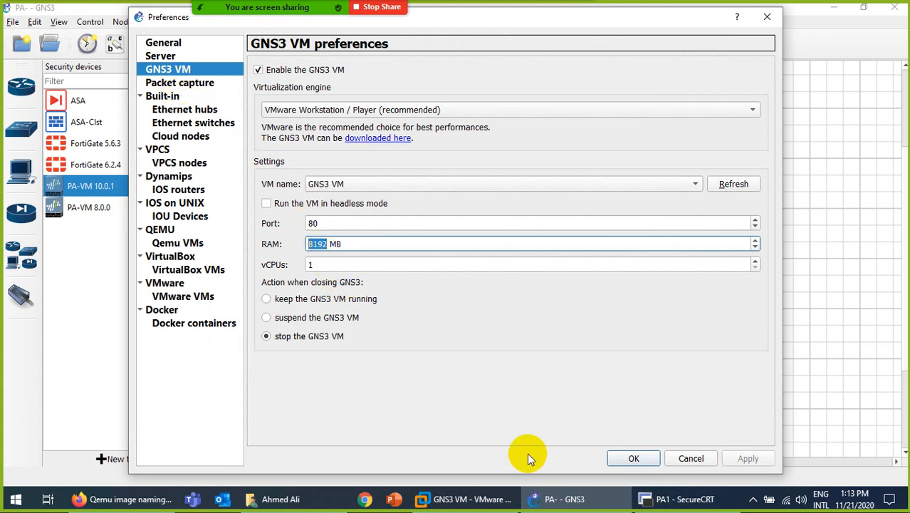
click(464, 498)
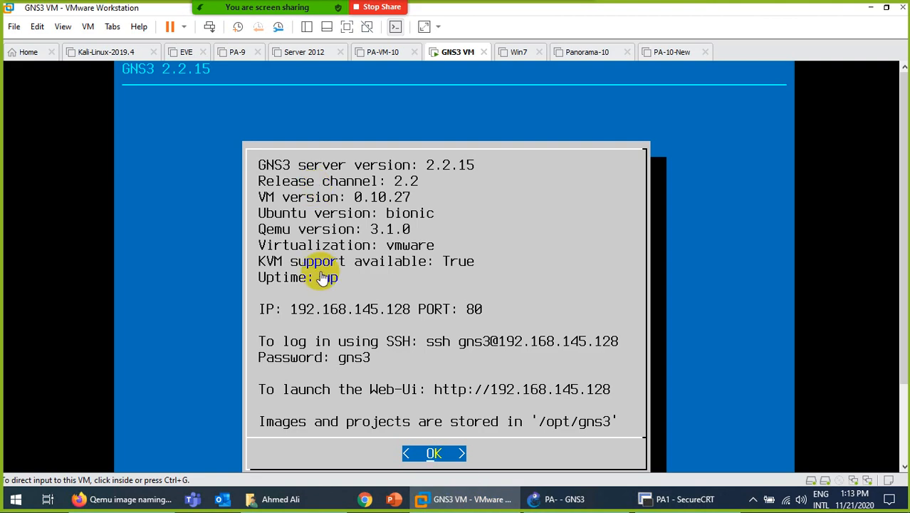
Copy the GNS3 VM's 8192 MB memory value from its VMware settings, then cancel without changes.
right_click(462, 53)
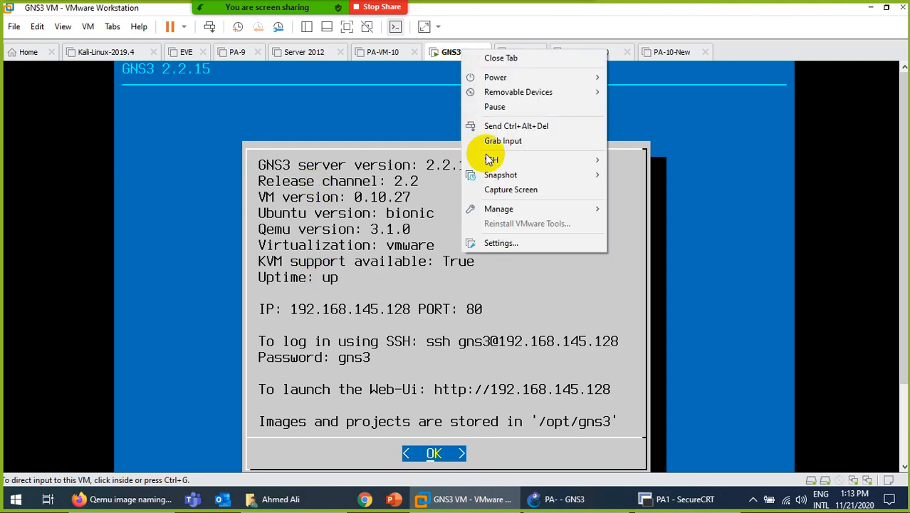
click(500, 243)
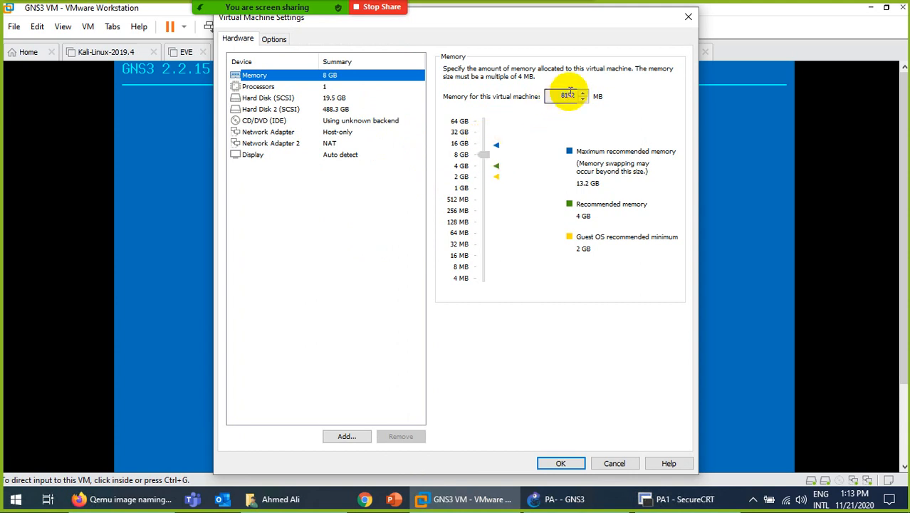
double_click(566, 95)
right_click(568, 95)
click(598, 136)
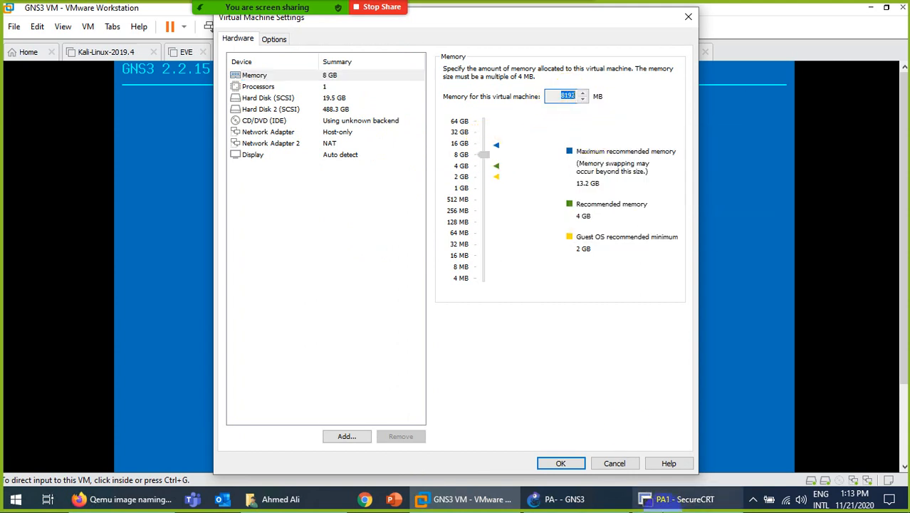
click(615, 463)
click(565, 500)
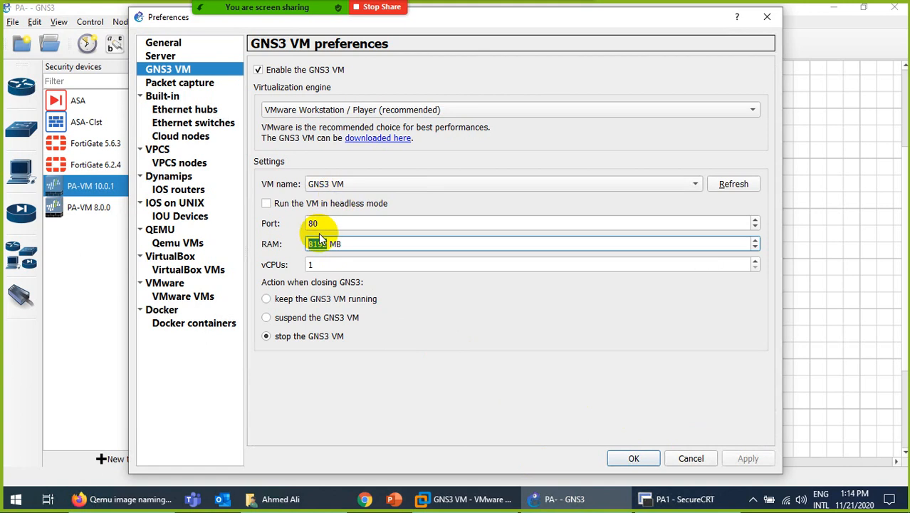
Close Preferences, review the PA-VM 10.0.1 template without changes, and return to PA1's SecureCRT console.
click(692, 458)
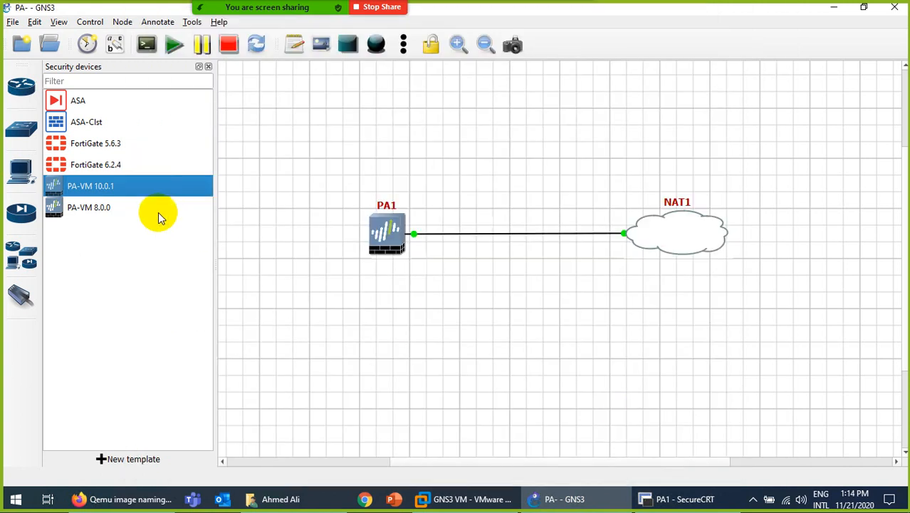
right_click(98, 193)
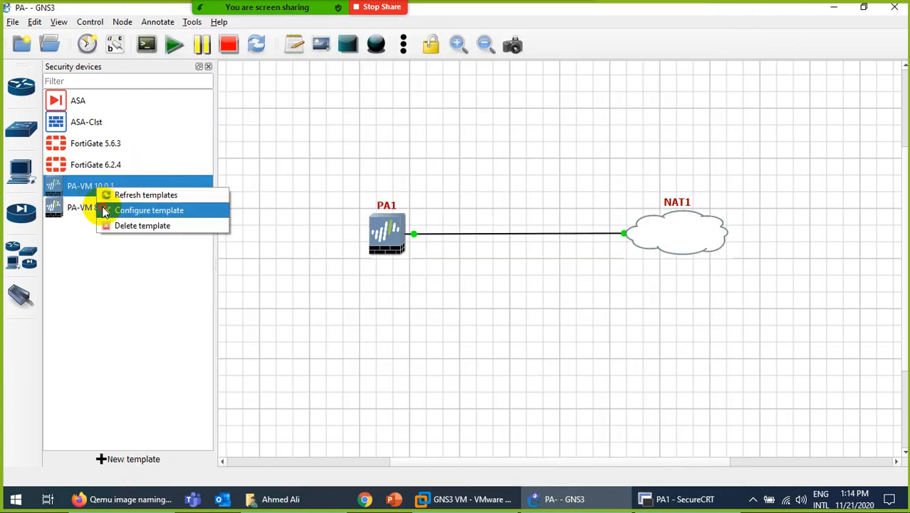
click(103, 208)
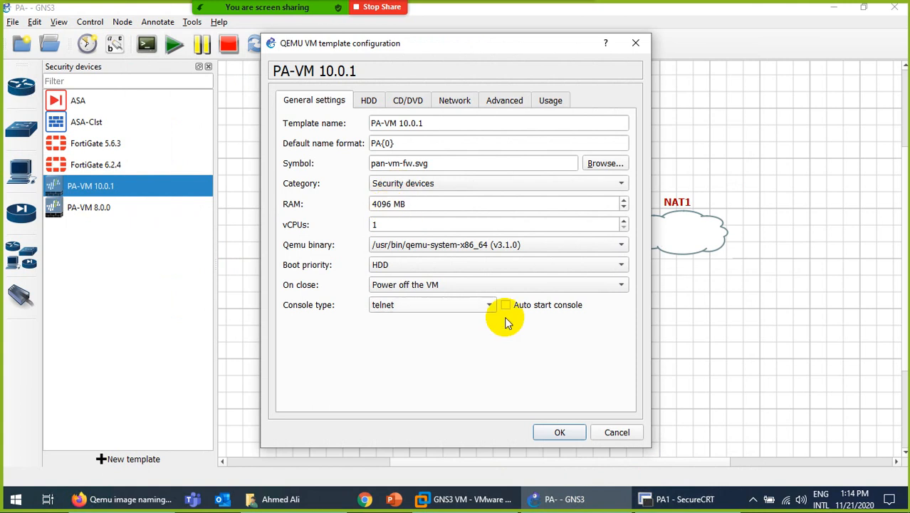
click(611, 434)
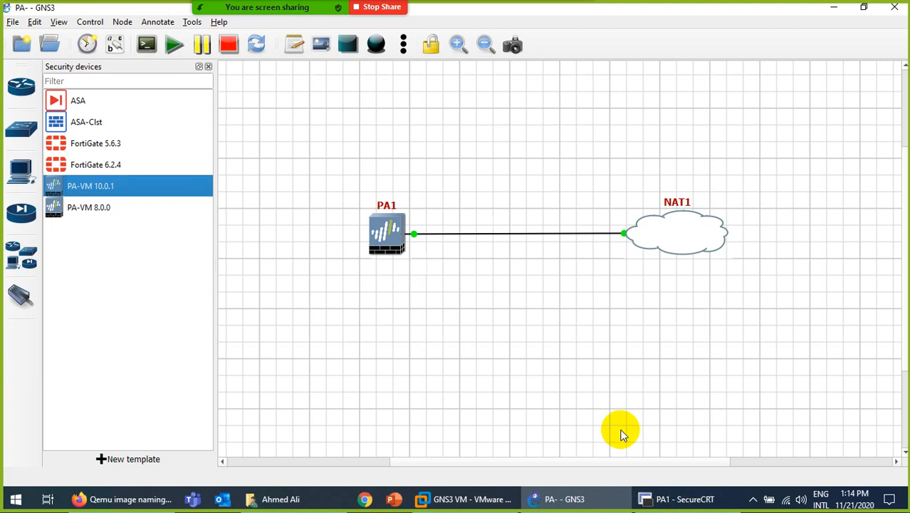
click(673, 499)
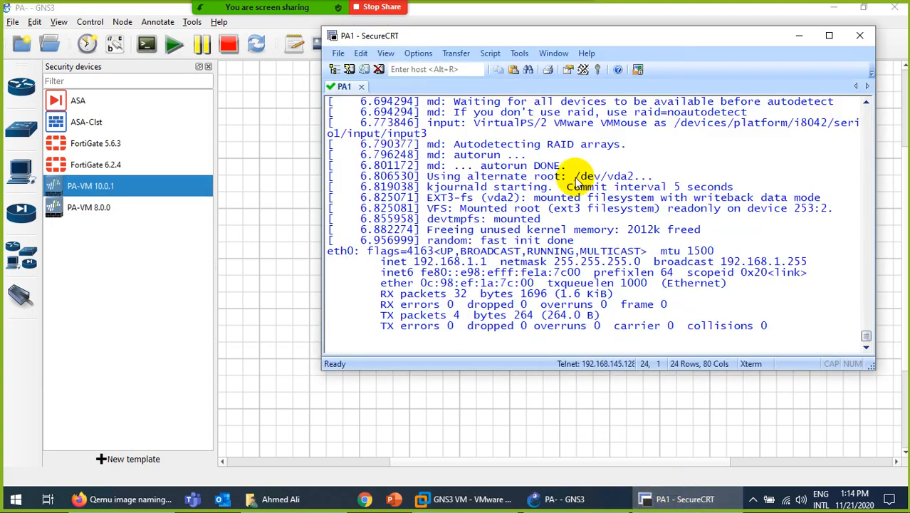
Move the PA1 console window left and scroll through its boot output showing eth0 at 192.168.1.1.
drag(562, 40, 478, 46)
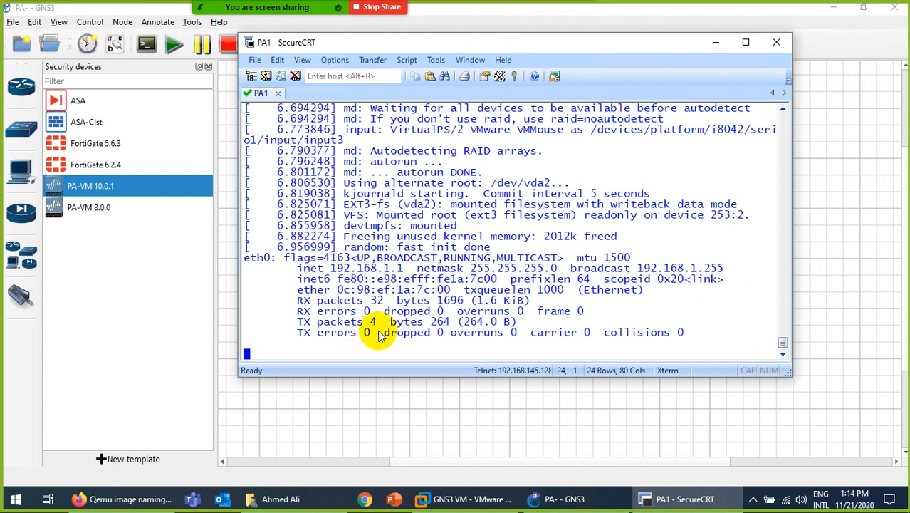
scroll(377, 317, up, 8)
scroll(385, 312, up, 10)
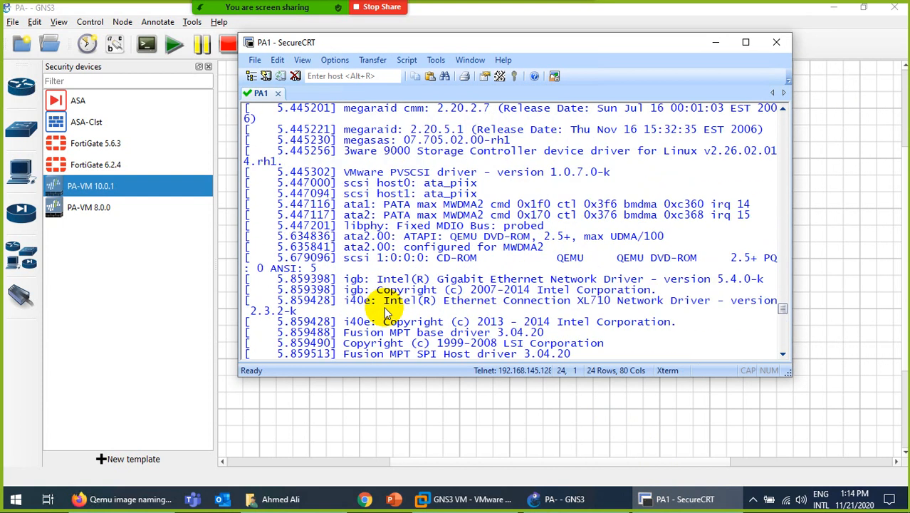
scroll(384, 312, down, 9)
scroll(385, 310, down, 9)
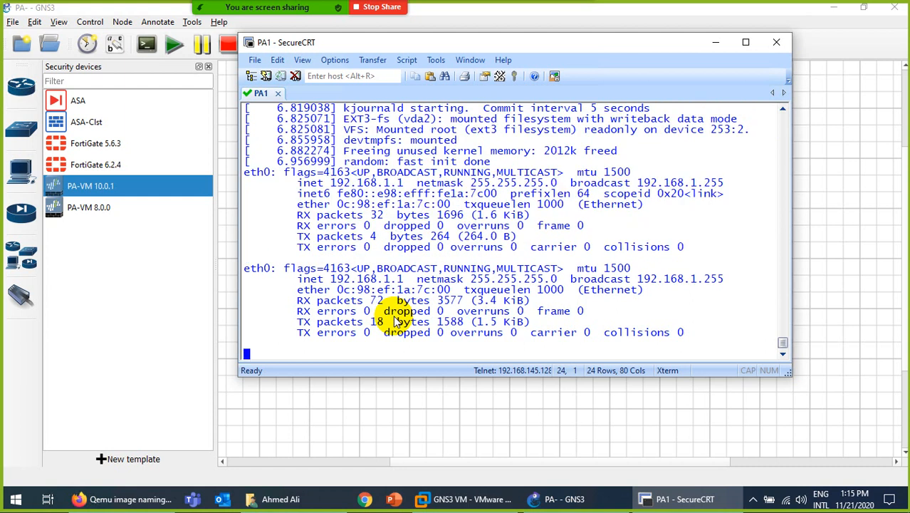
Review the PA-VM 8.0.0 template settings (4096 MB RAM, 1 vCPU, PA{0} naming) and cancel unchanged.
click(94, 217)
right_click(97, 220)
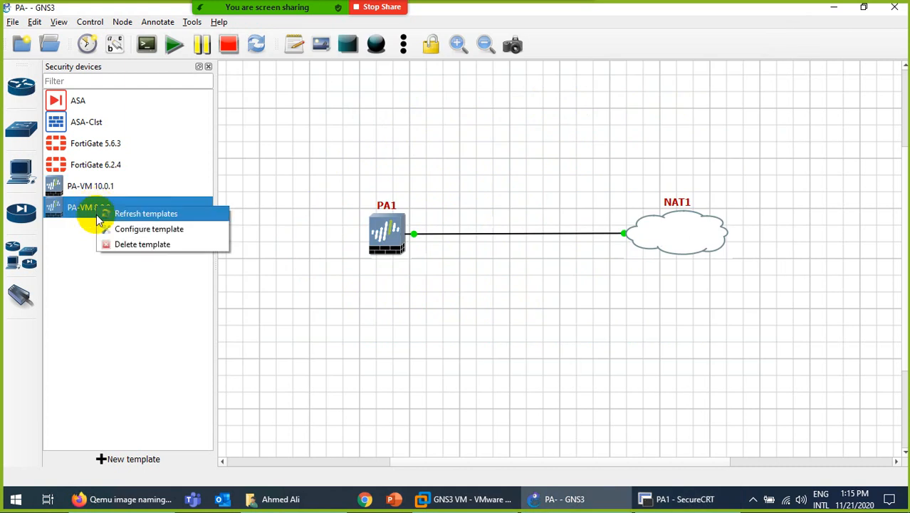
click(106, 229)
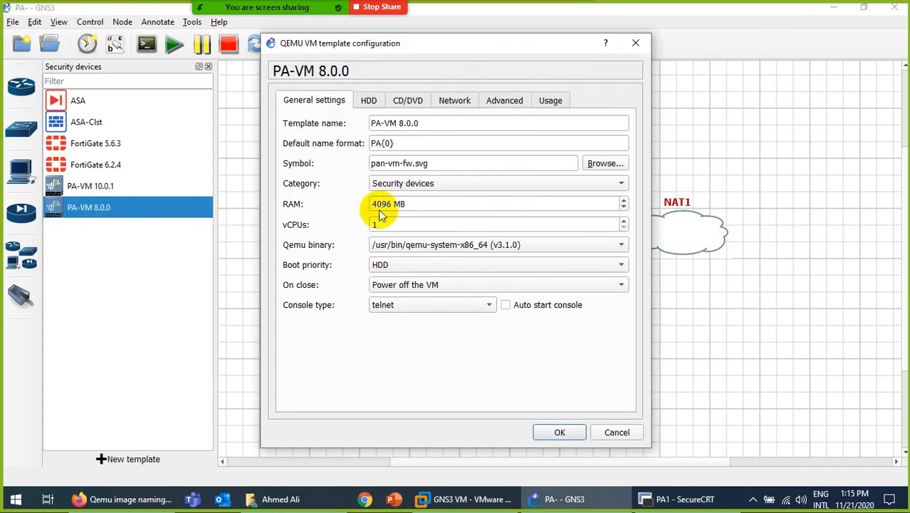
click(615, 432)
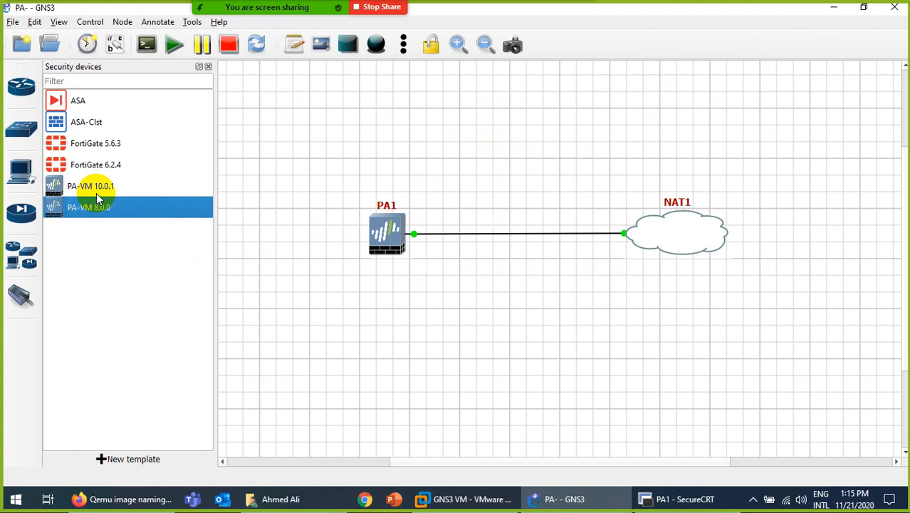
Bring the PA1 console forward and attempt an admin login, which is rejected.
click(654, 498)
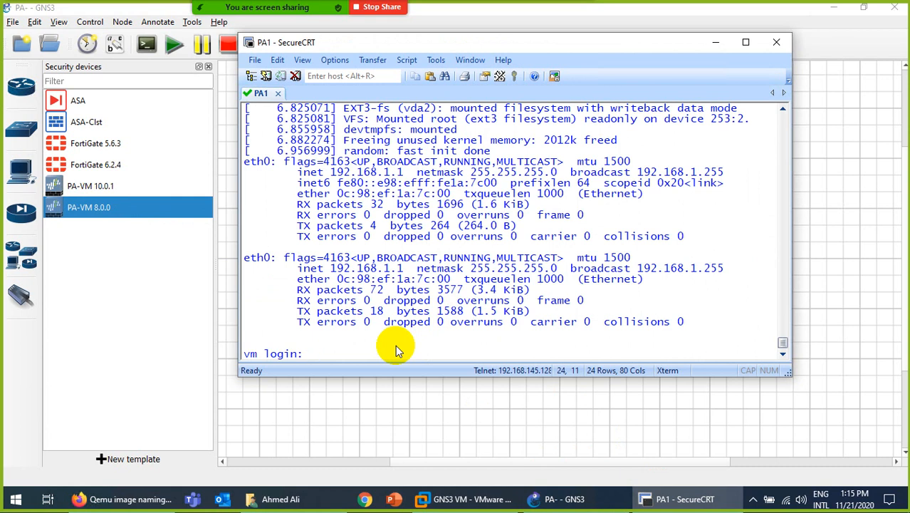
text(admin)
key(Return)
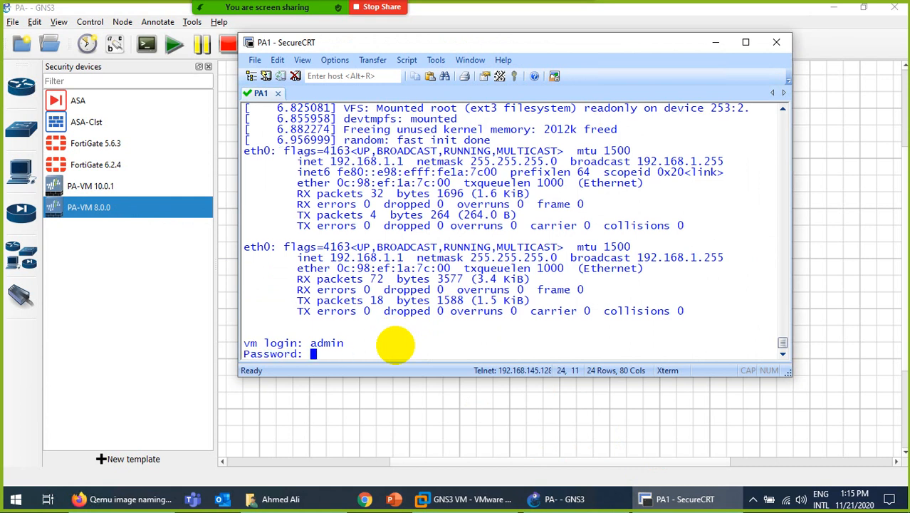
key(Return)
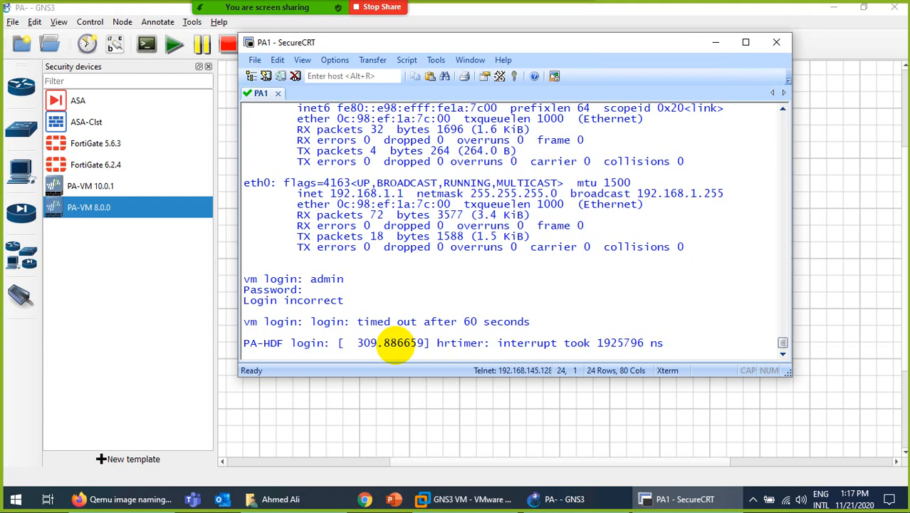
Retry the admin login at a fresh prompt; it is again rejected as incorrect.
key(Return)
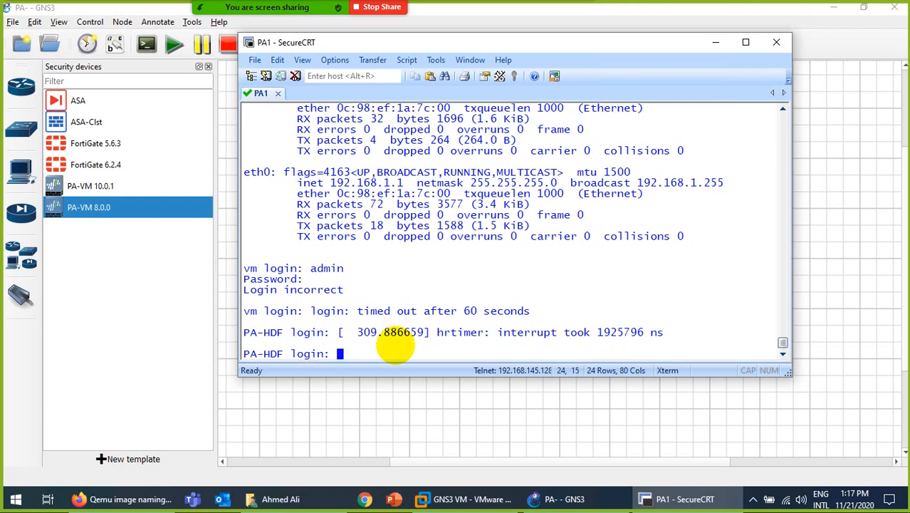
text(admin)
key(Return)
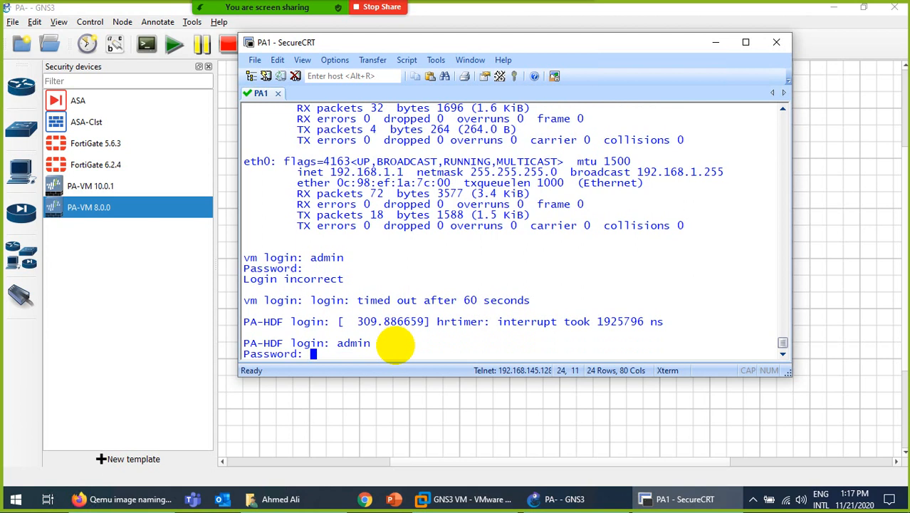
key(Return)
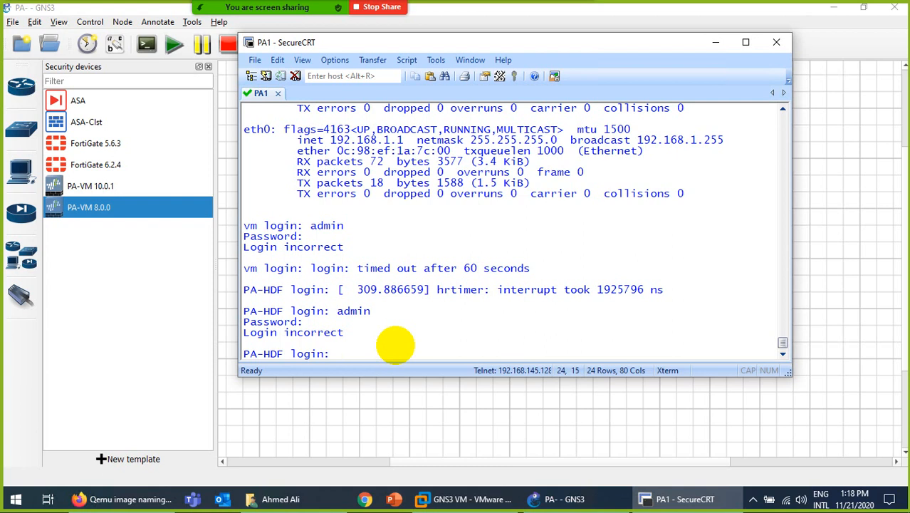
Minimize the remote desktop and scroll through the early pages of the Install Palo Alto in GNS3 PDF.
mouse_move(512, 3)
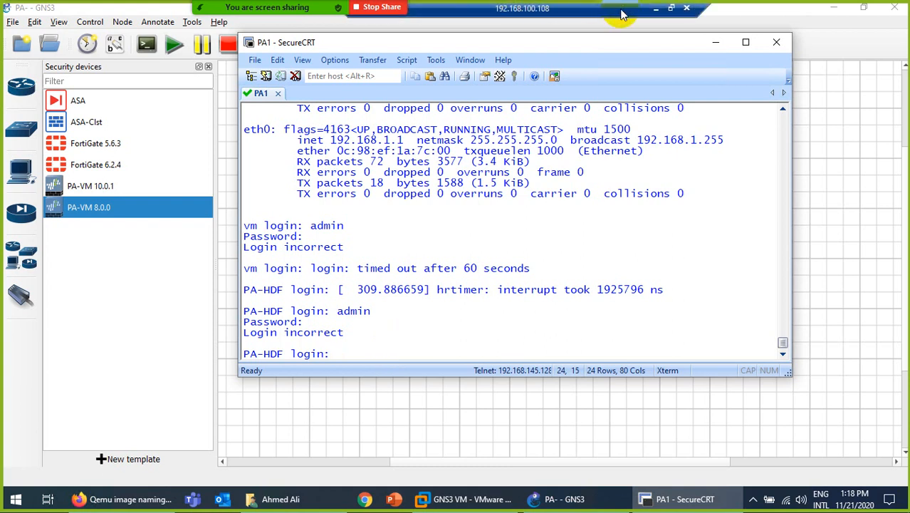
click(656, 7)
scroll(491, 377, up, 5)
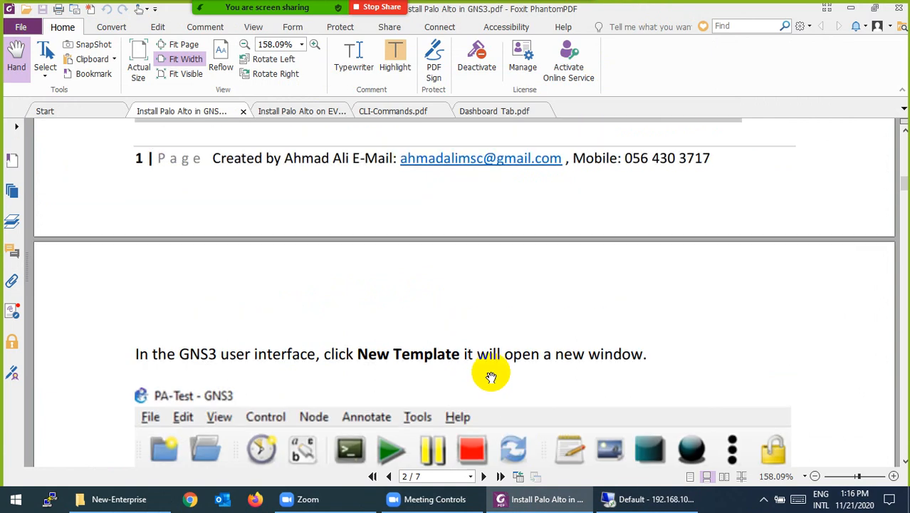
scroll(491, 377, up, 1)
scroll(406, 345, down, 8)
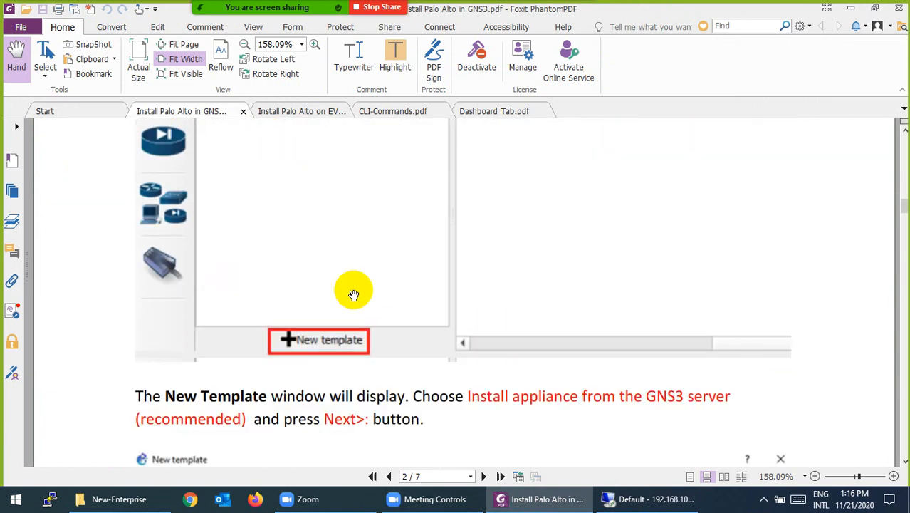
scroll(353, 295, down, 1)
scroll(317, 308, down, 6)
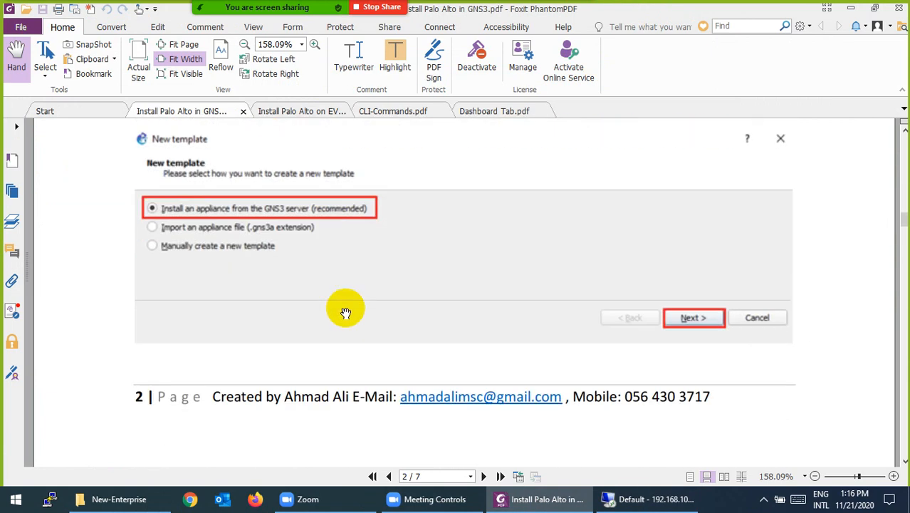
scroll(355, 214, down, 10)
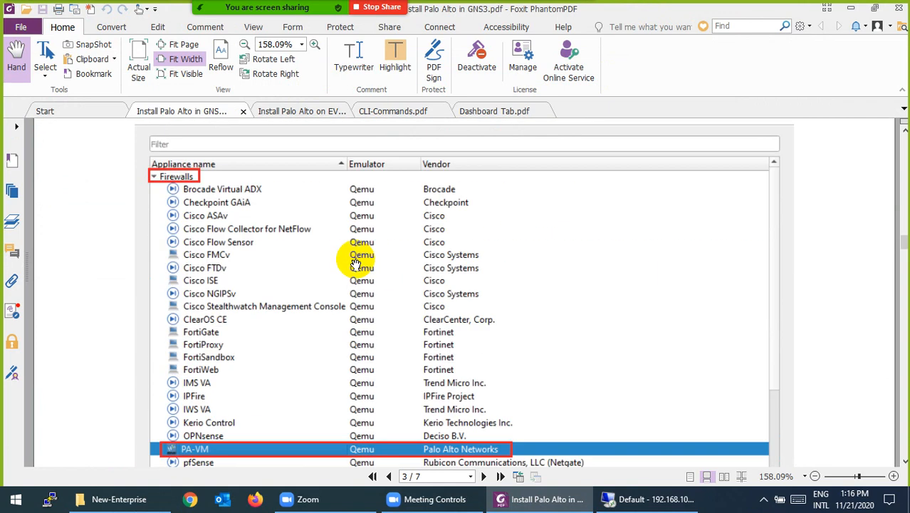
scroll(188, 285, down, 3)
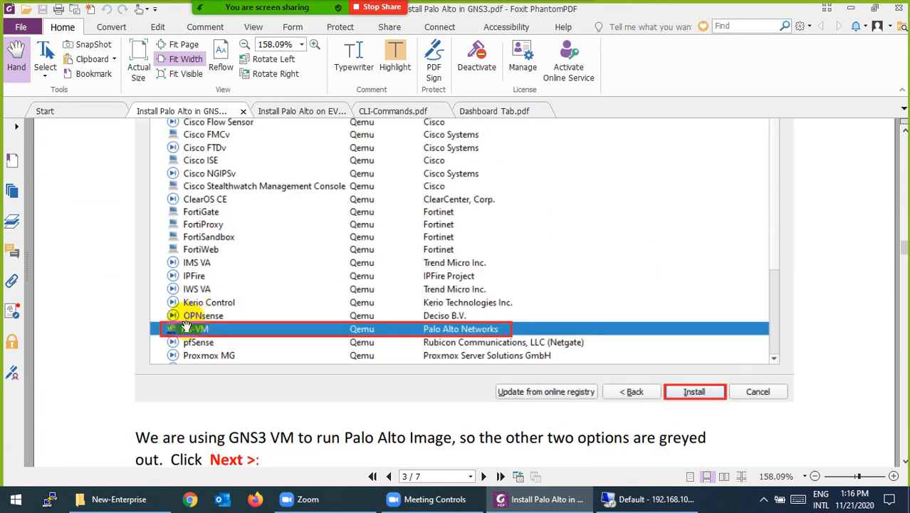
scroll(413, 286, down, 6)
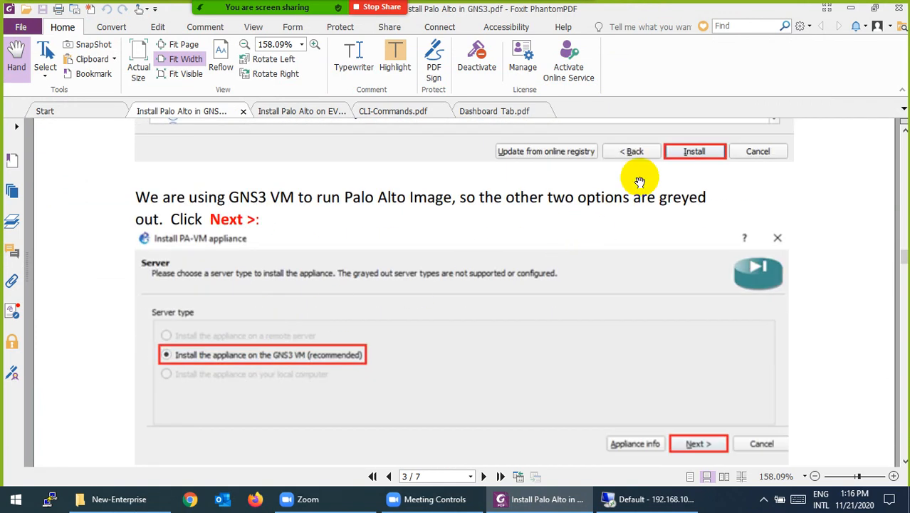
scroll(639, 177, down, 3)
scroll(349, 210, down, 10)
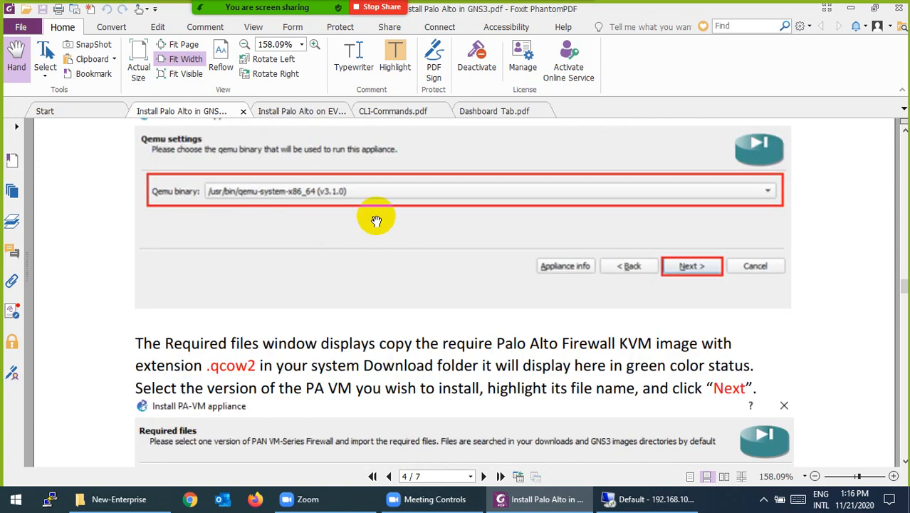
scroll(376, 220, down, 4)
scroll(224, 238, down, 1)
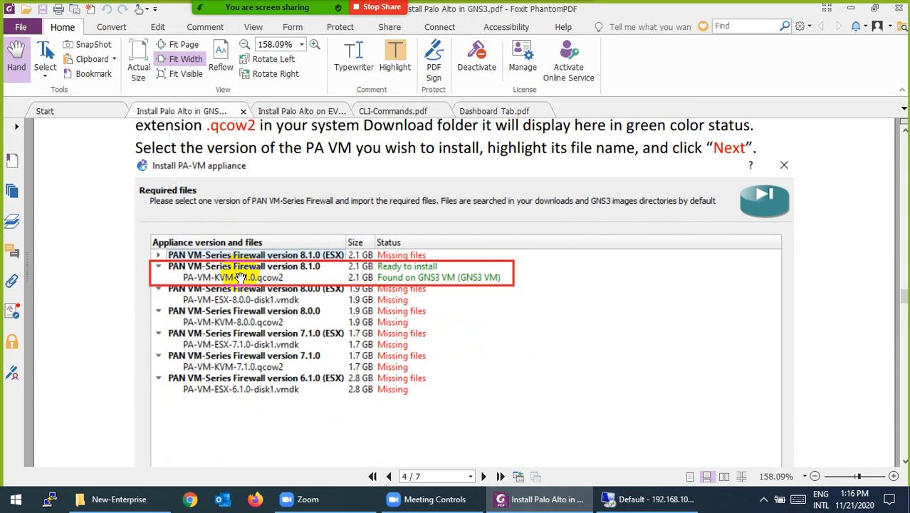
Read the guide down to its page 7 web dashboard, then return to PA1's console.
scroll(240, 277, down, 3)
scroll(240, 277, down, 10)
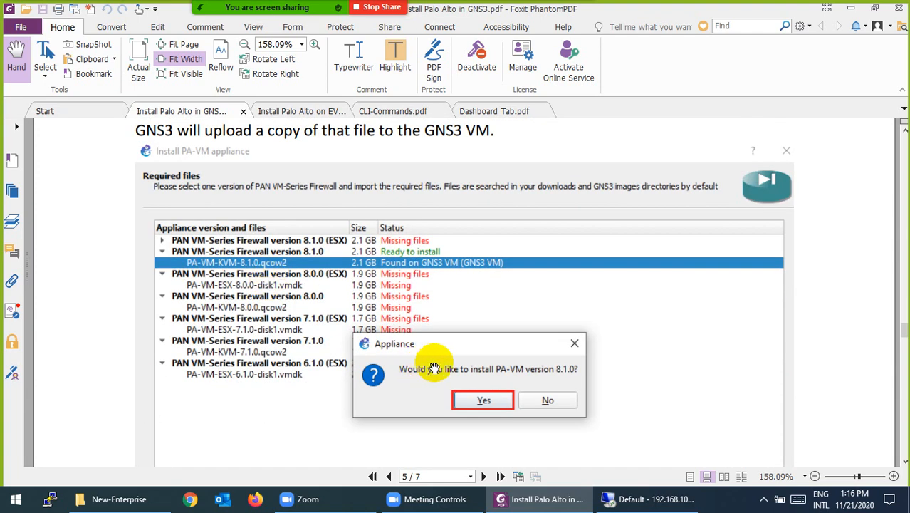
scroll(434, 365, down, 4)
scroll(610, 315, down, 3)
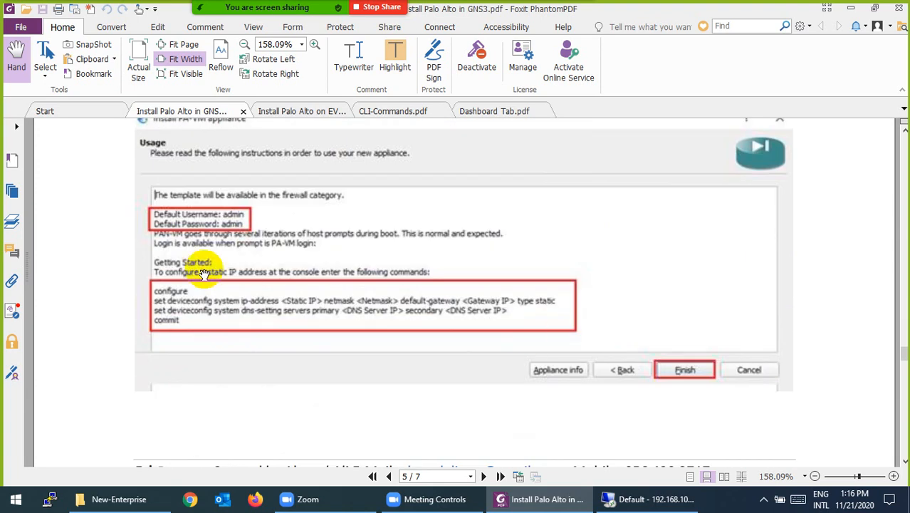
scroll(221, 273, down, 8)
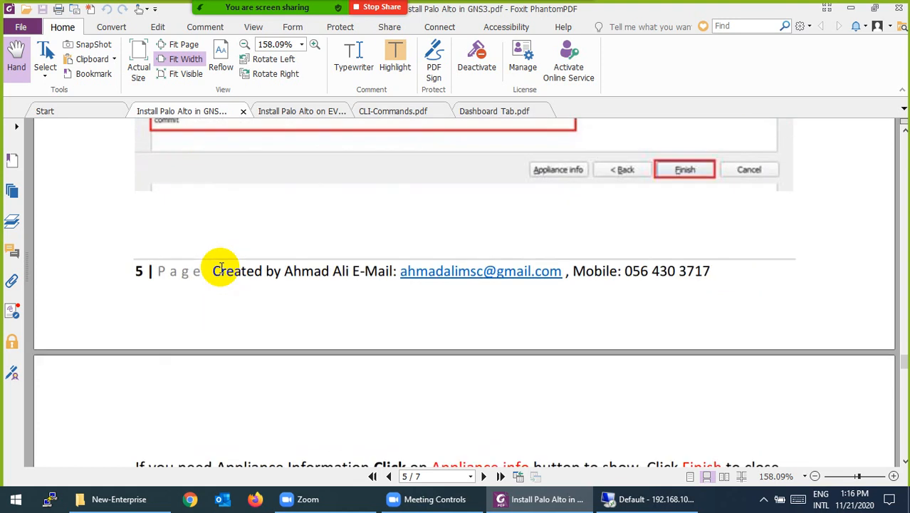
scroll(290, 258, down, 6)
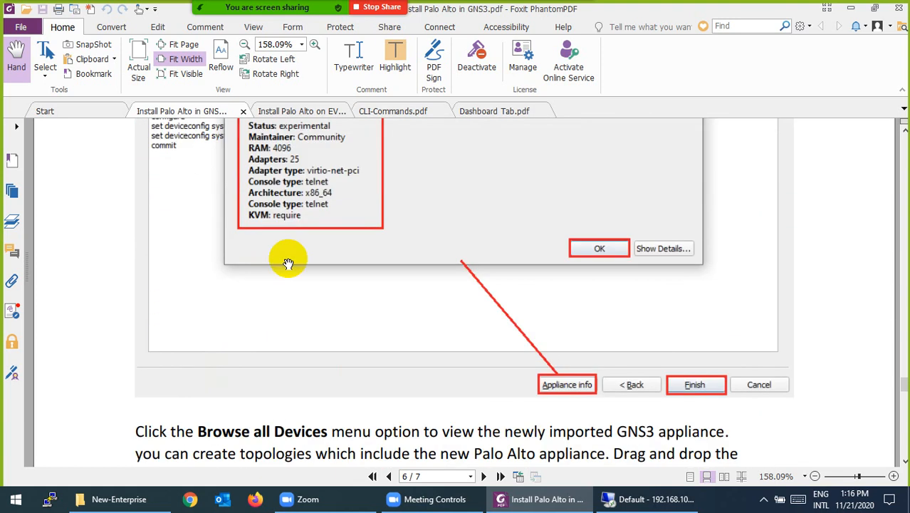
scroll(291, 255, down, 1)
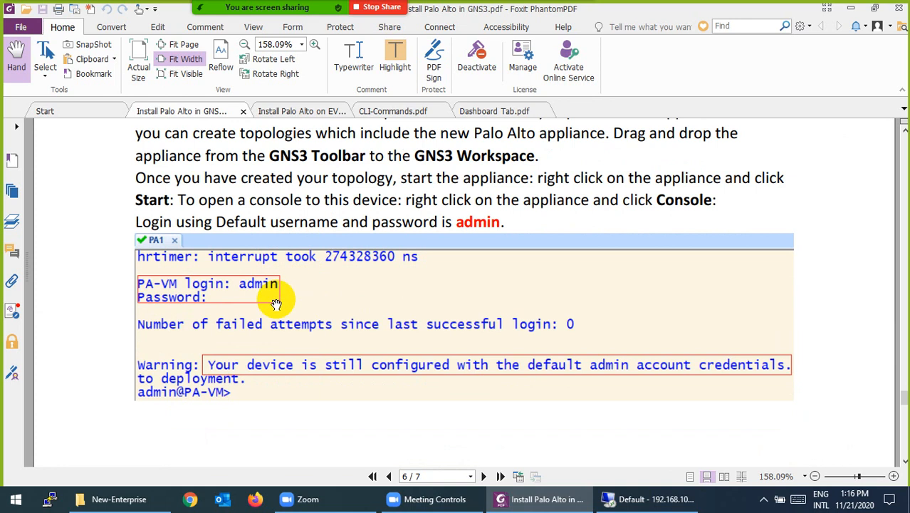
scroll(276, 304, down, 8)
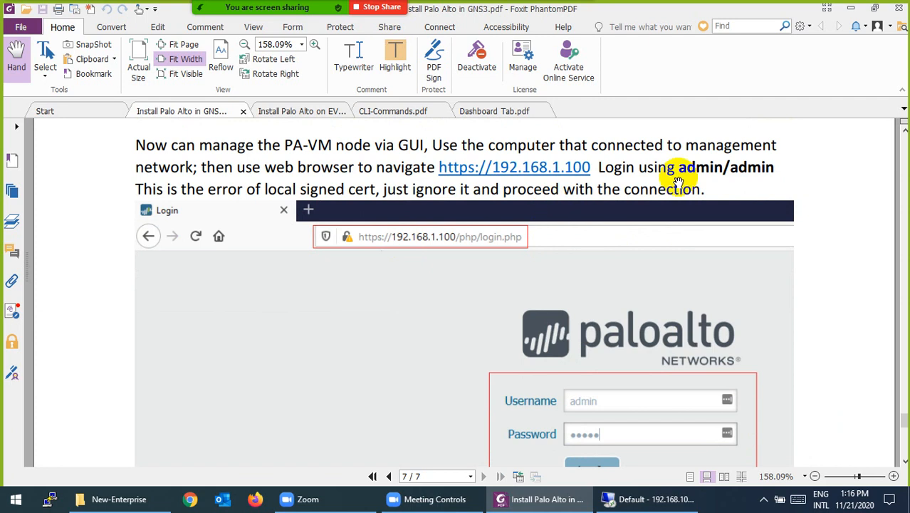
scroll(538, 187, down, 10)
scroll(498, 245, down, 5)
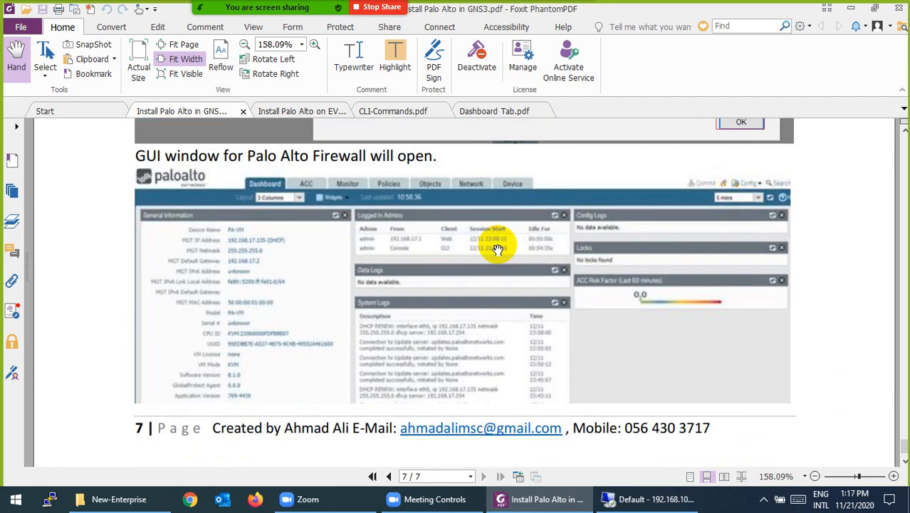
click(528, 507)
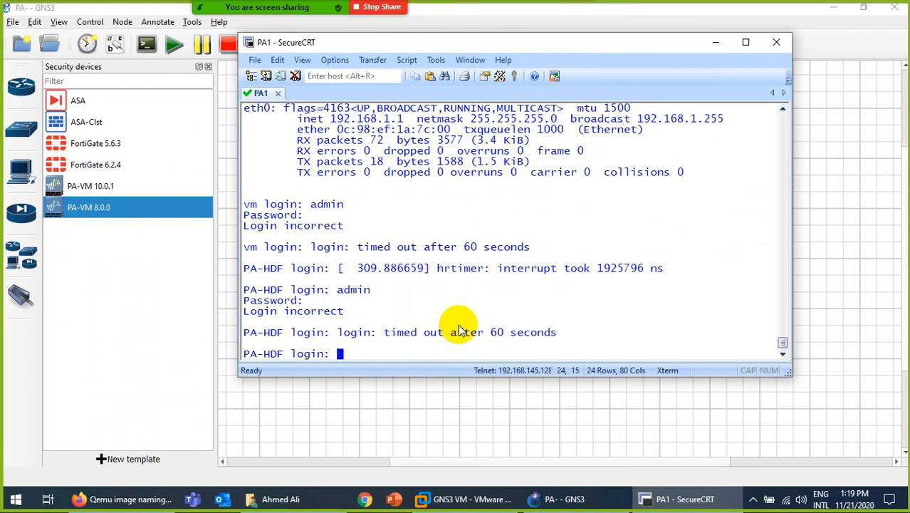
Attempt to log in as admin at the PA-HDF console prompt.
text(admin)
key(Return)
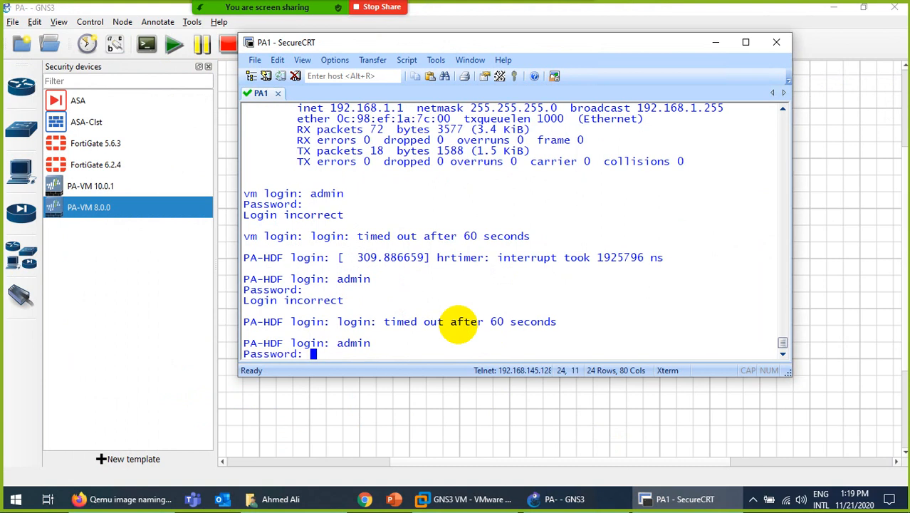
key(Return)
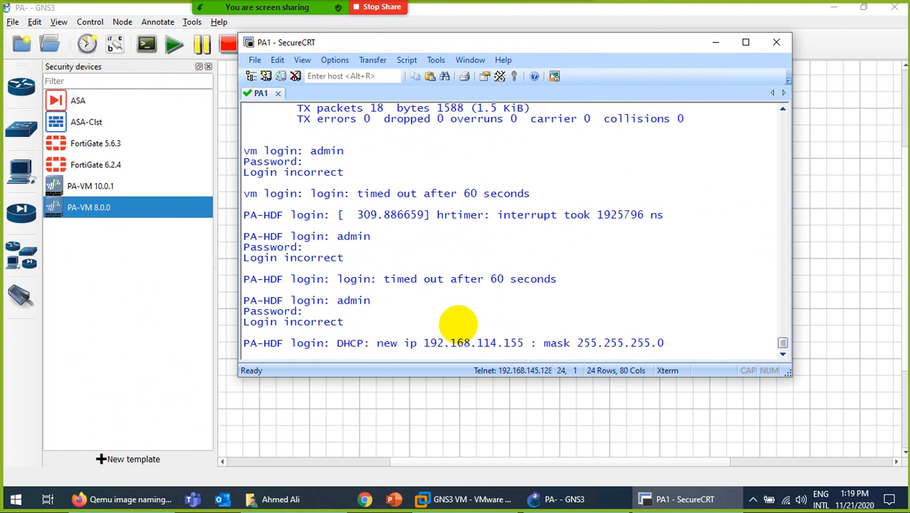
key(Return)
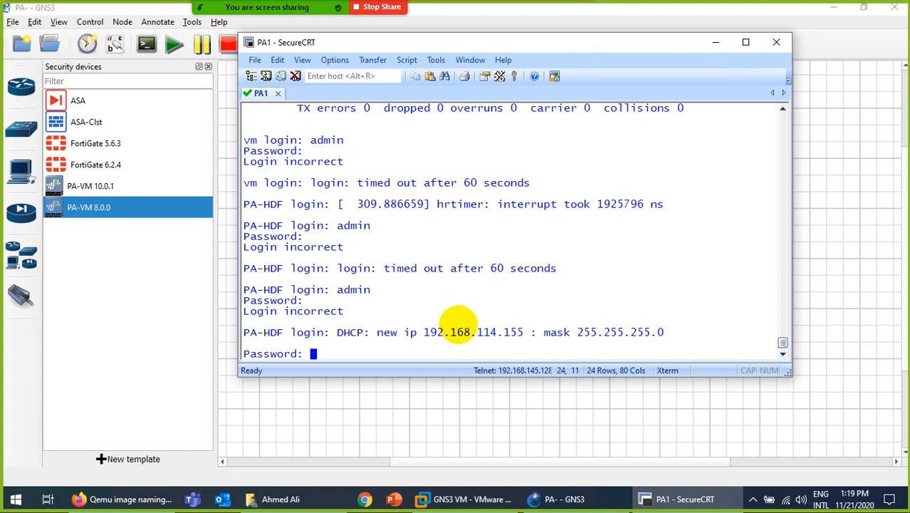
key(Return)
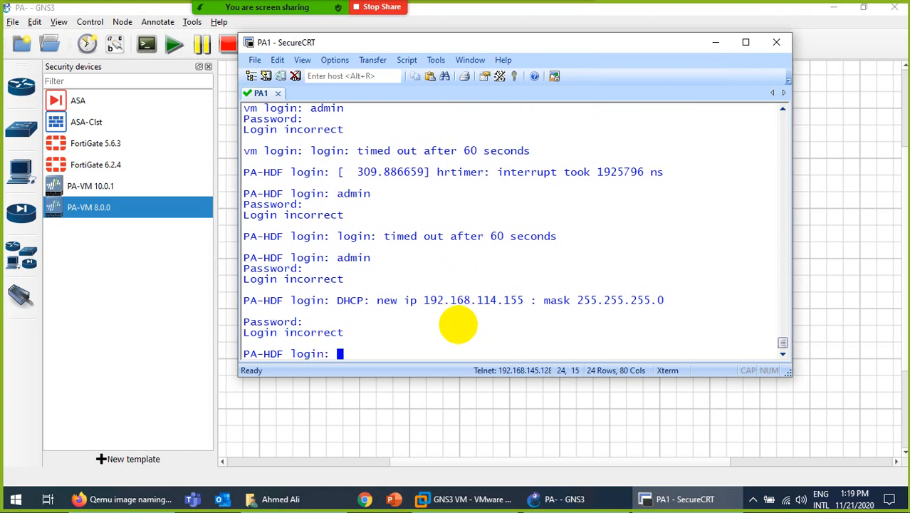
Log in as admin and work through the old, new and confirm password prompts.
text(admin)
key(Return)
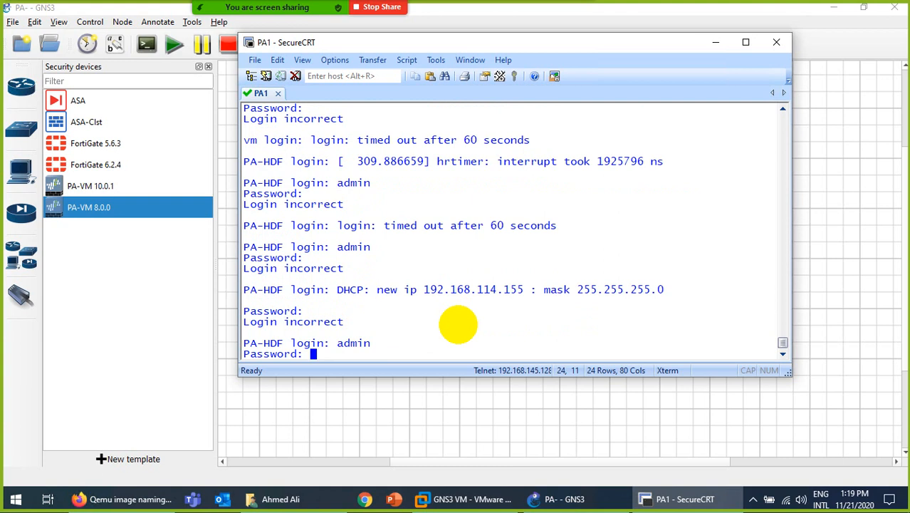
key(Return)
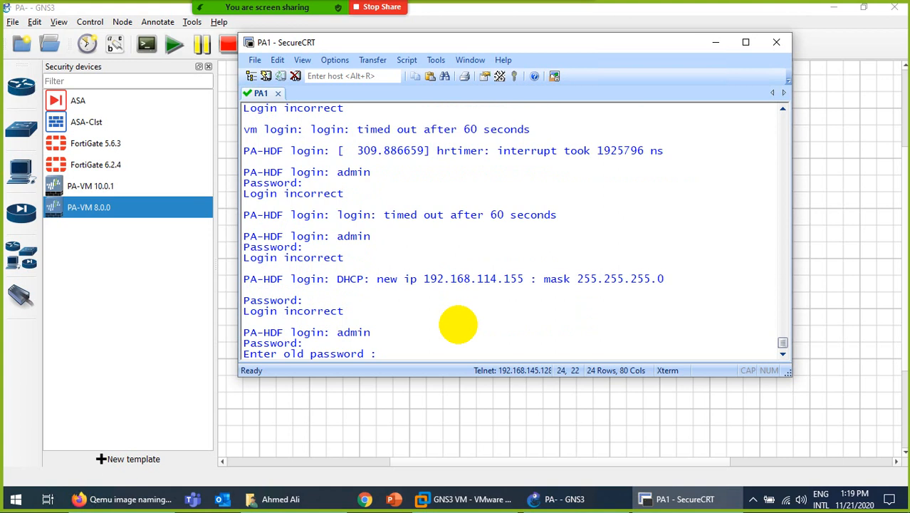
key(Return)
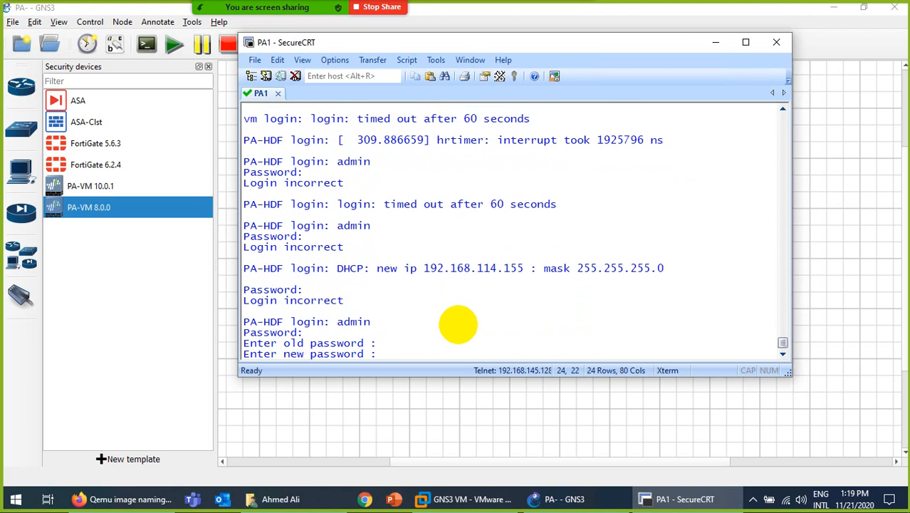
key(Return)
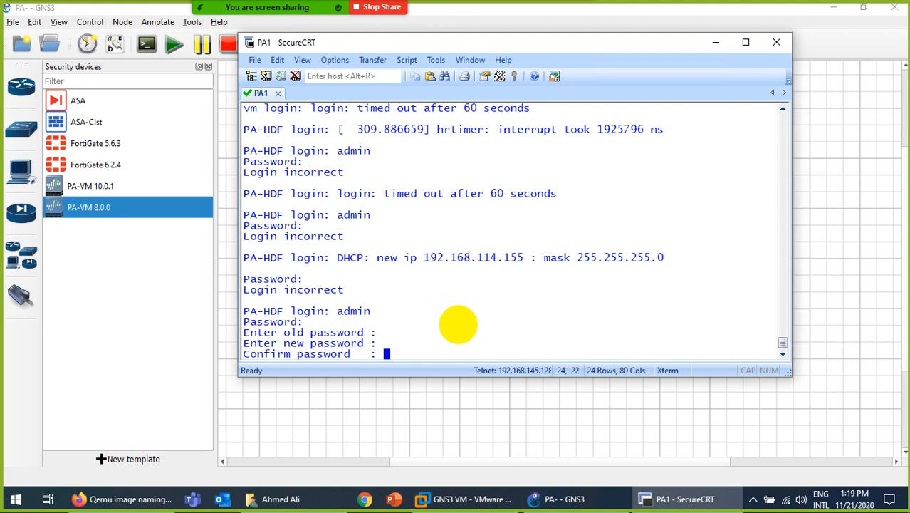
key(Return)
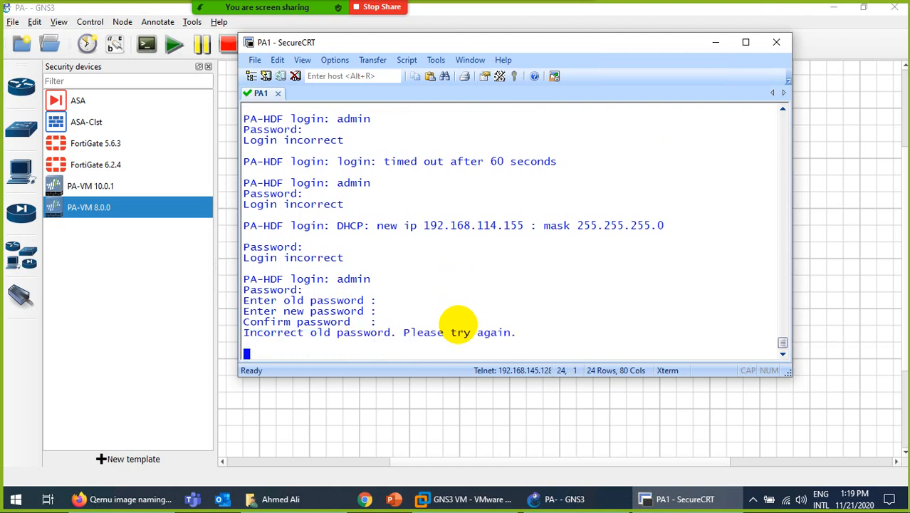
Log in again as admin and complete the forced password change.
text(admin)
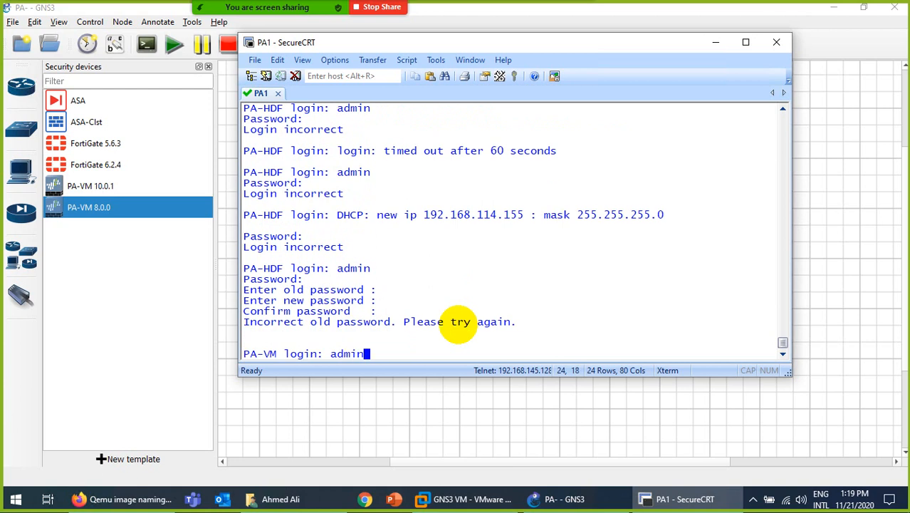
key(Return)
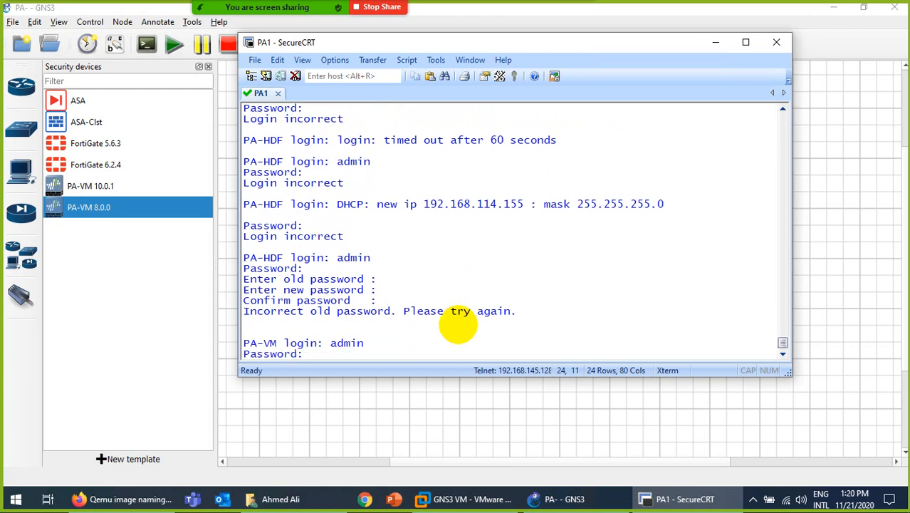
key(Return)
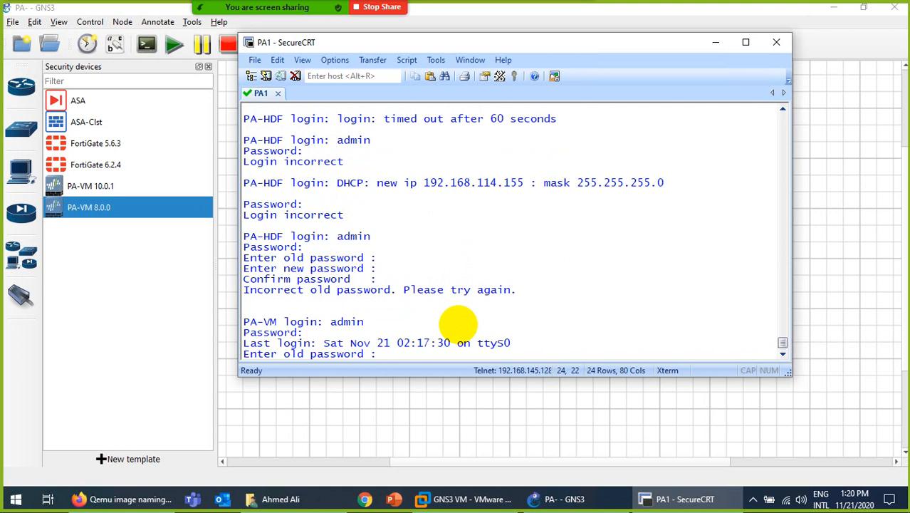
key(Return)
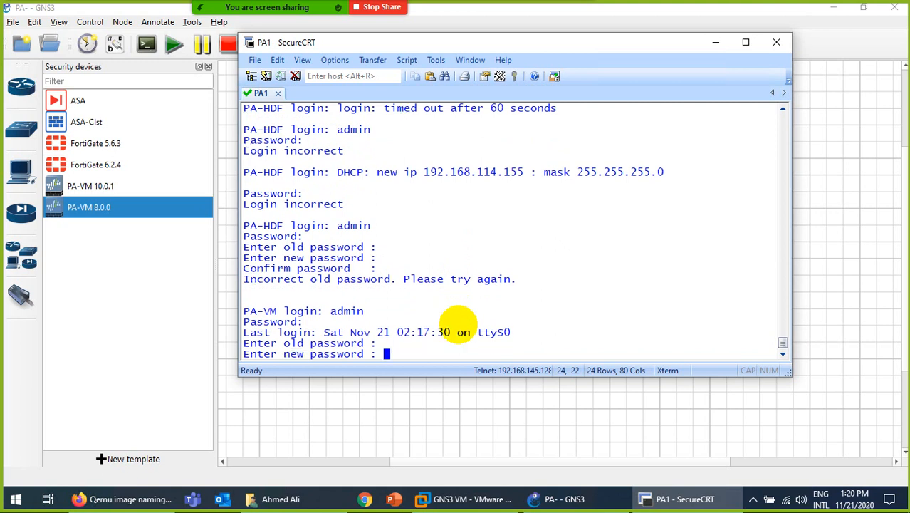
key(Return)
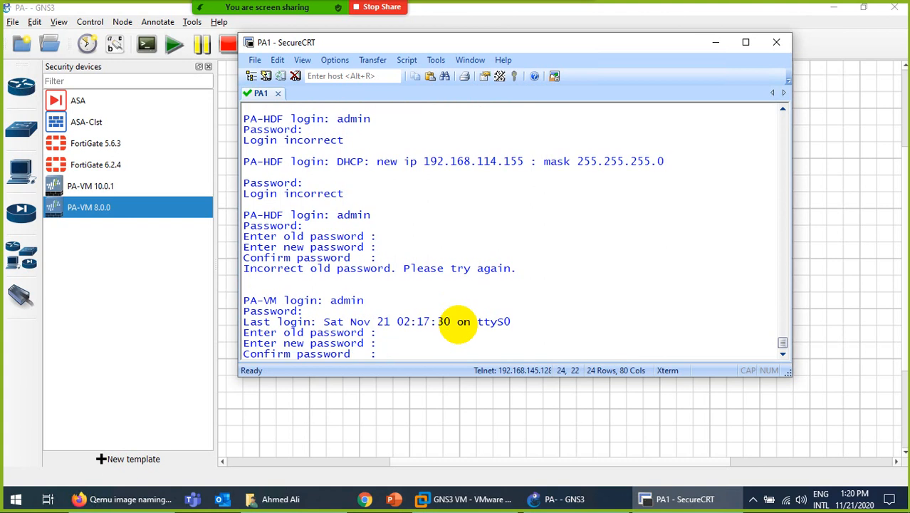
key(Return)
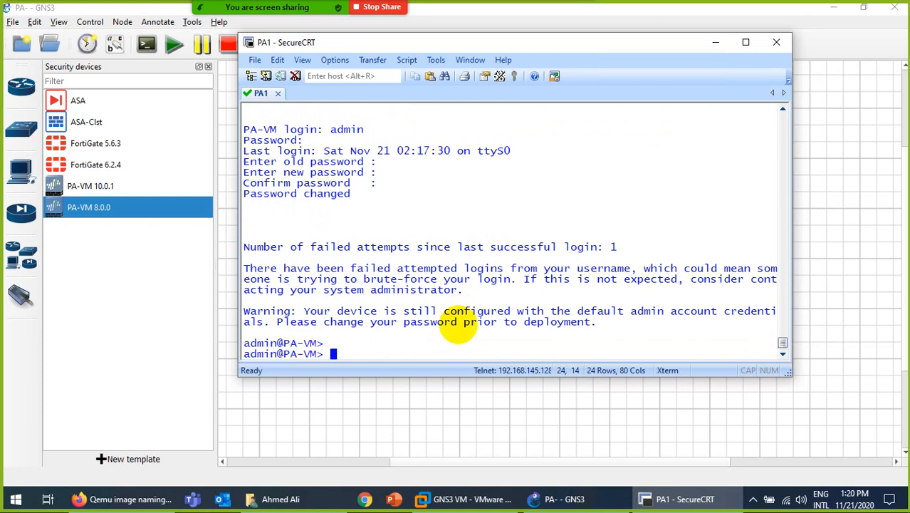
Run 'show interface management' and select the management IP 192.168.114.155.
text(show interface management)
key(Return)
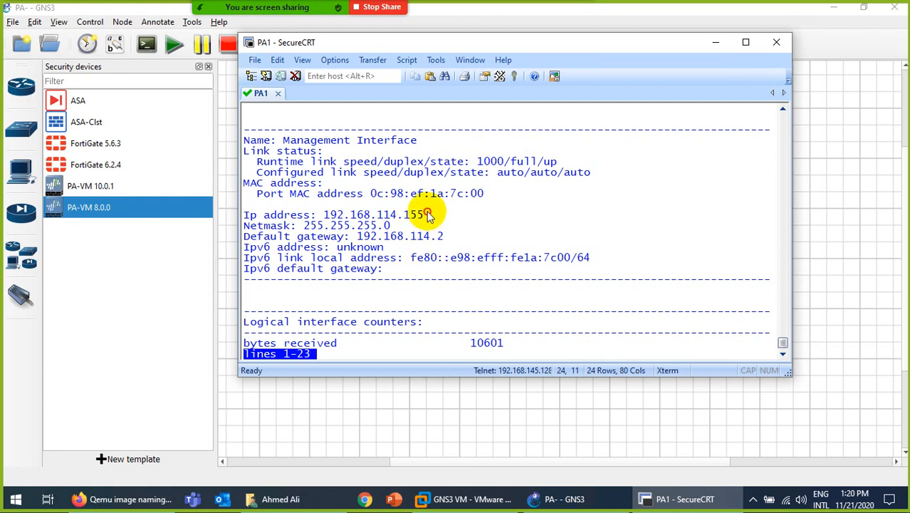
drag(426, 214, 323, 215)
key(ctrl+c)
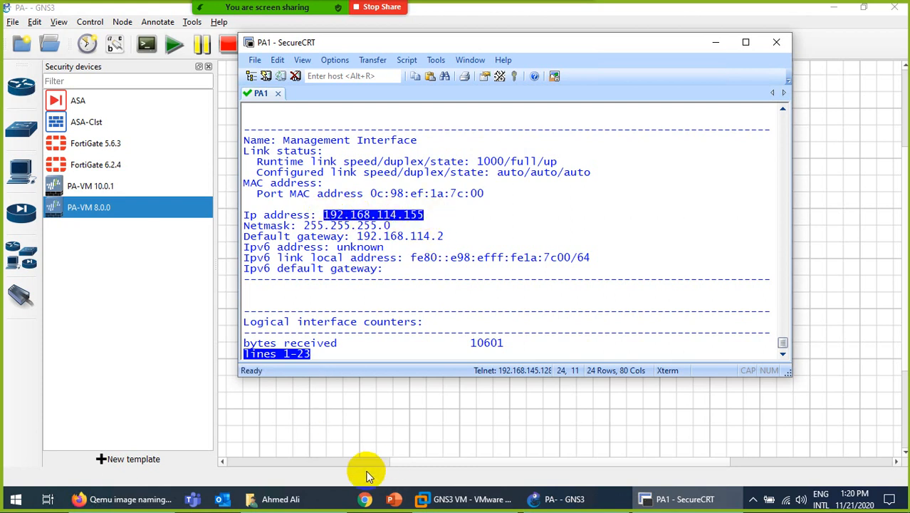
click(136, 499)
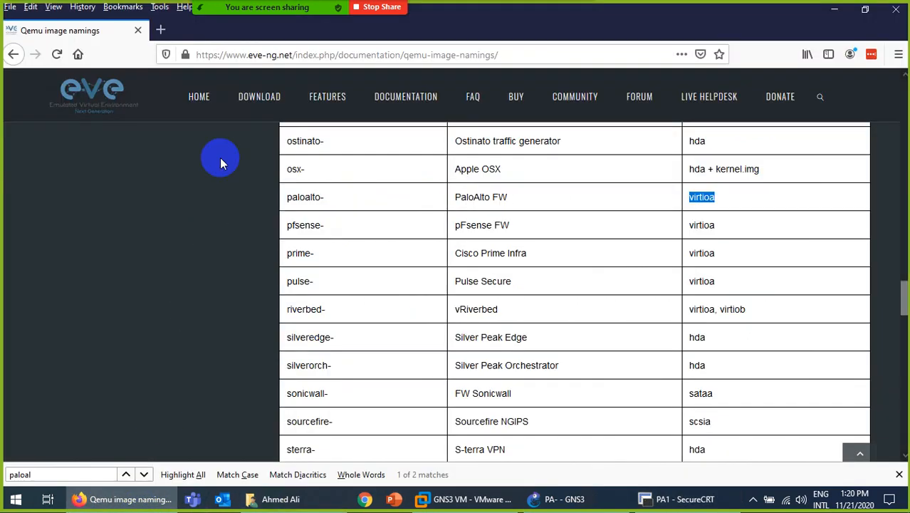
click(235, 56)
text(https://)
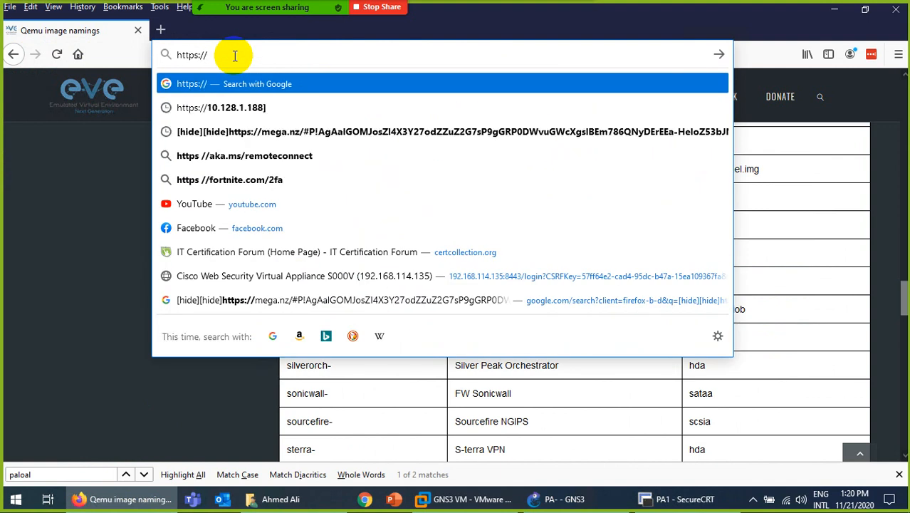
key(ctrl+v)
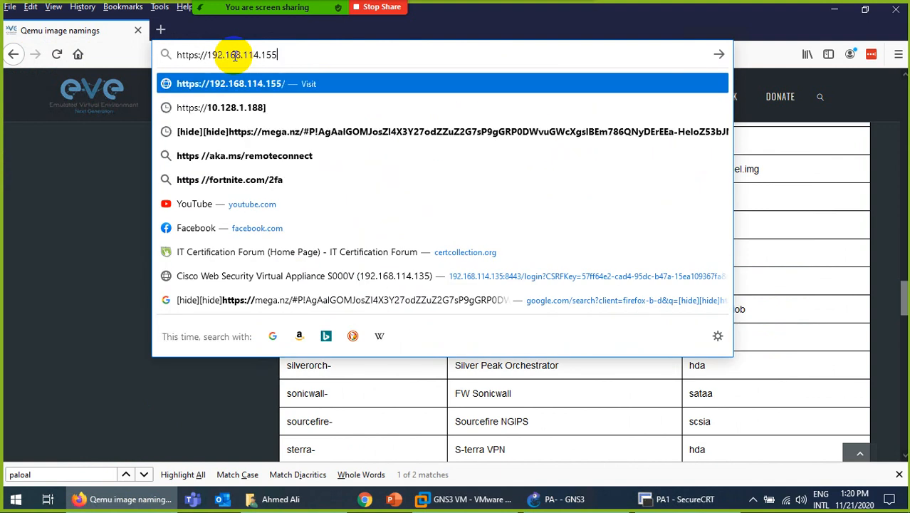
key(Return)
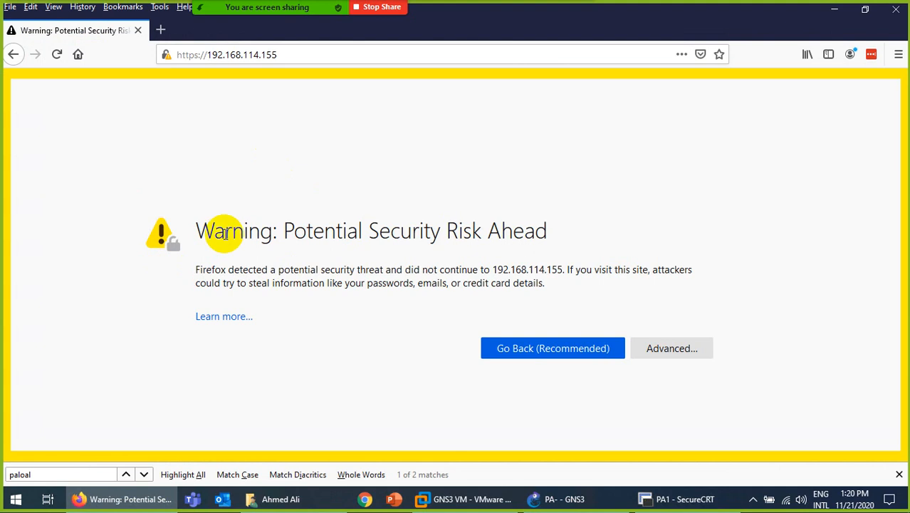
Accept the self-signed certificate risk under Advanced to load the Palo Alto login page.
click(654, 348)
scroll(318, 332, down, 3)
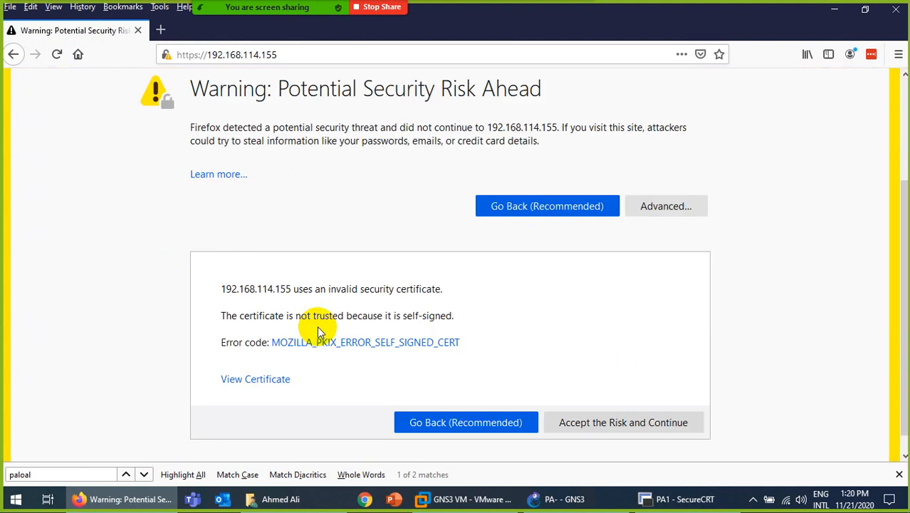
click(594, 404)
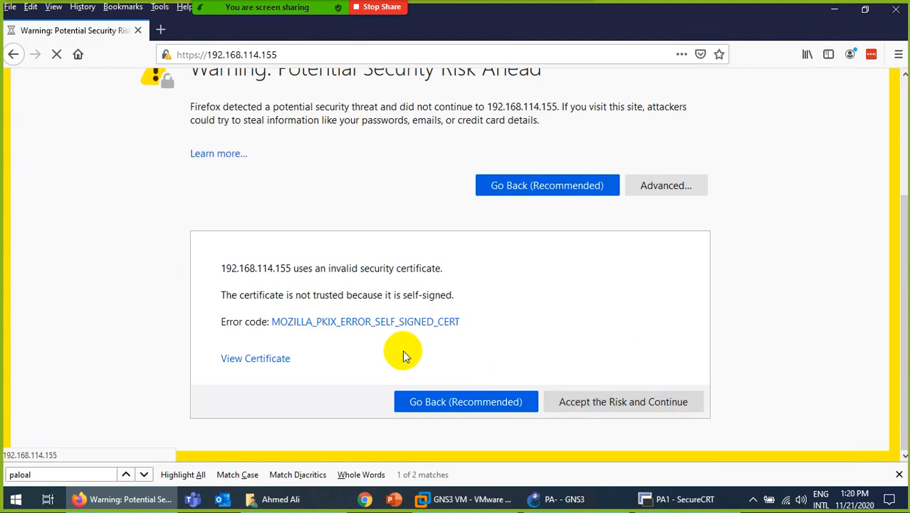
click(619, 402)
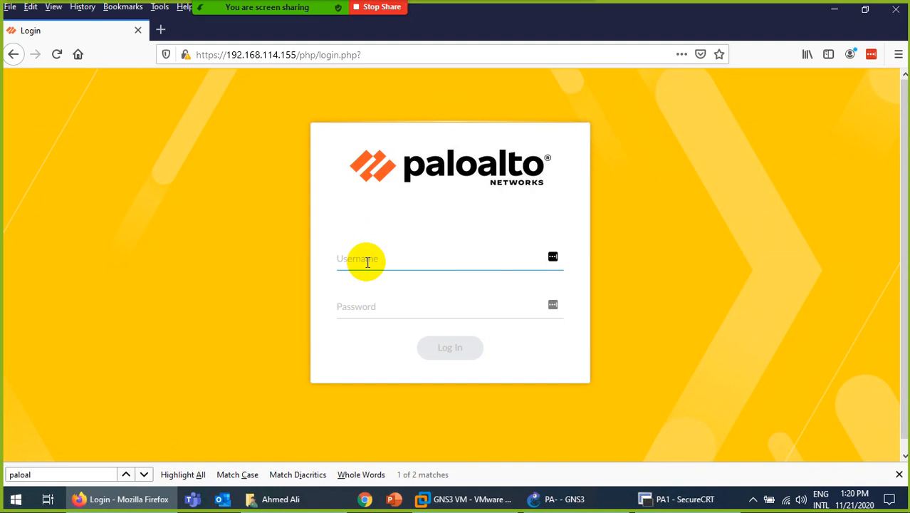
Try signing in twice with admin credentials, declining Firefox's save-login prompt each time.
text(ad)
key(Tab)
text(admin)
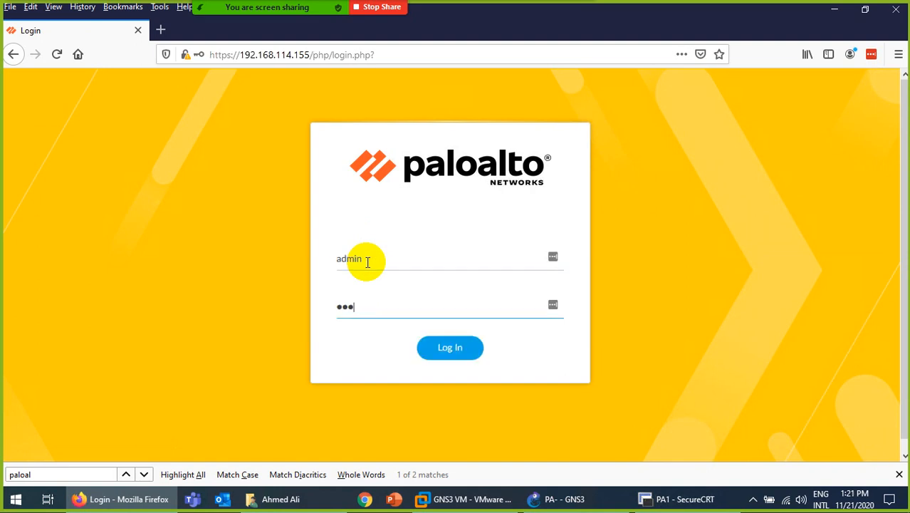
key(Return)
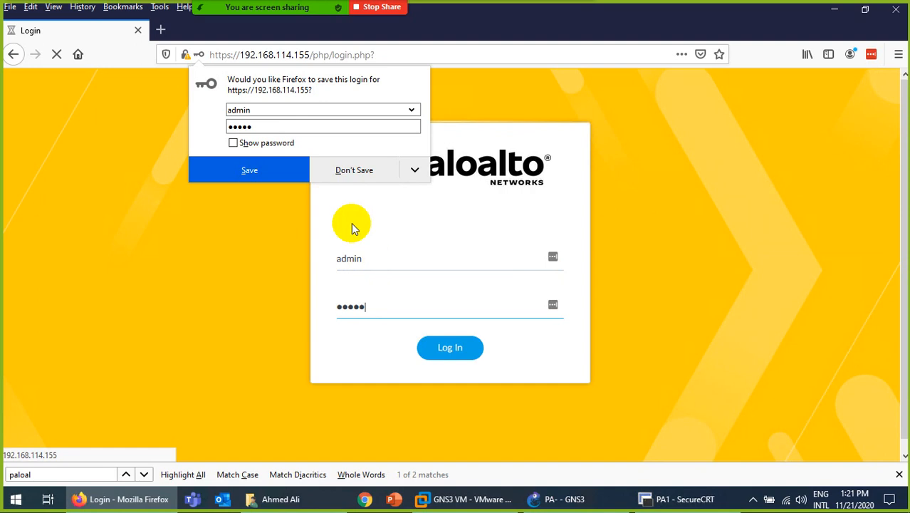
click(337, 168)
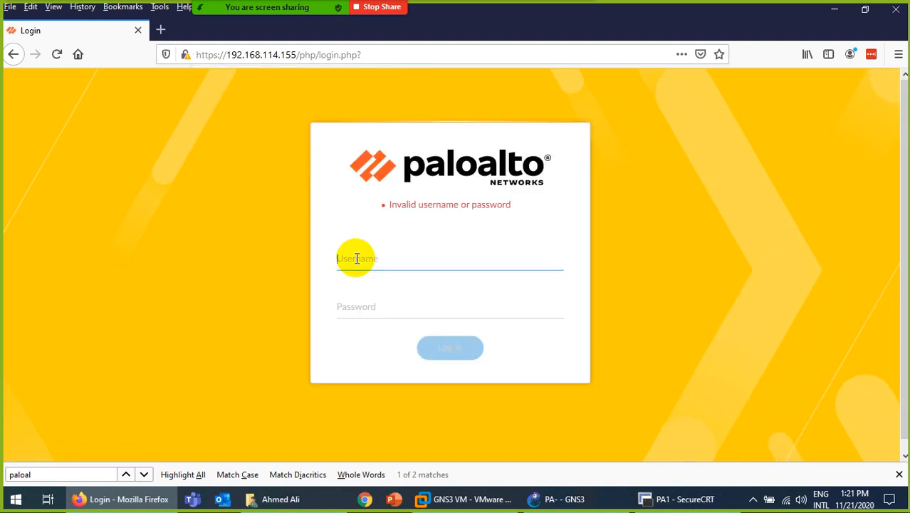
text(admi)
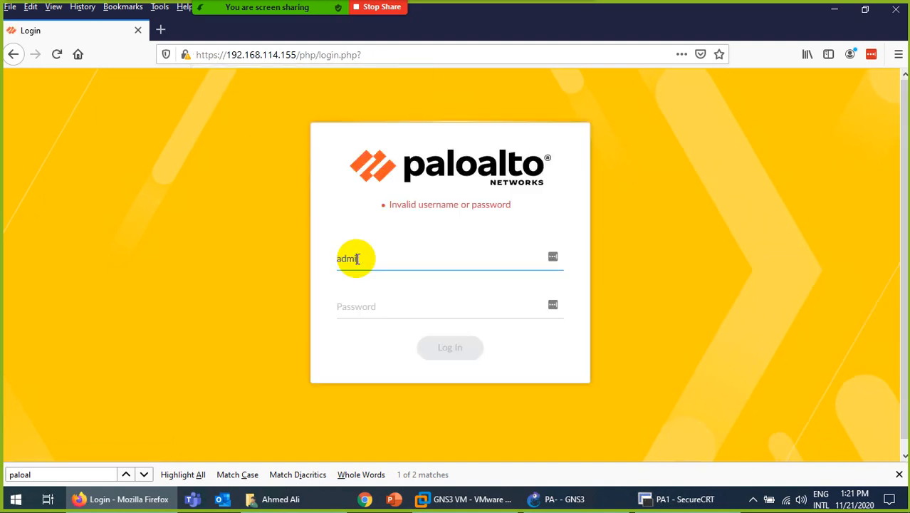
text(n)
key(Tab)
text(ad)
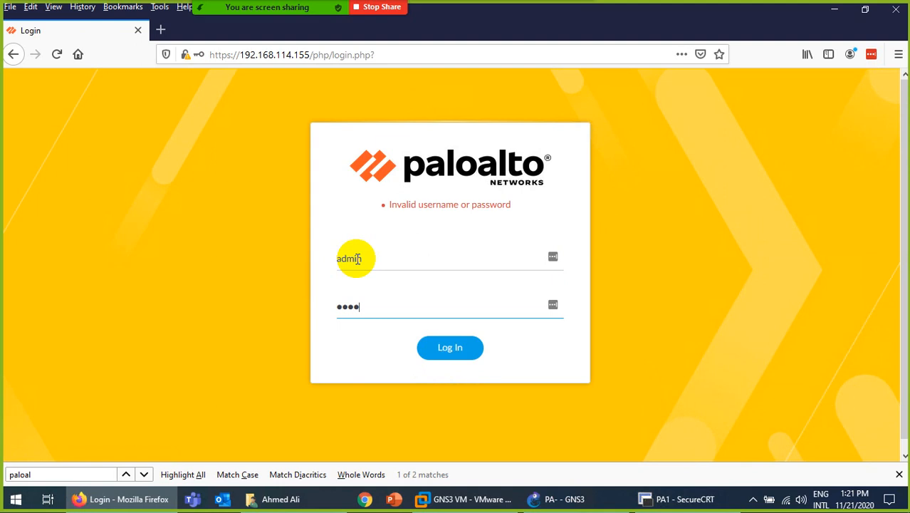
click(378, 295)
click(451, 348)
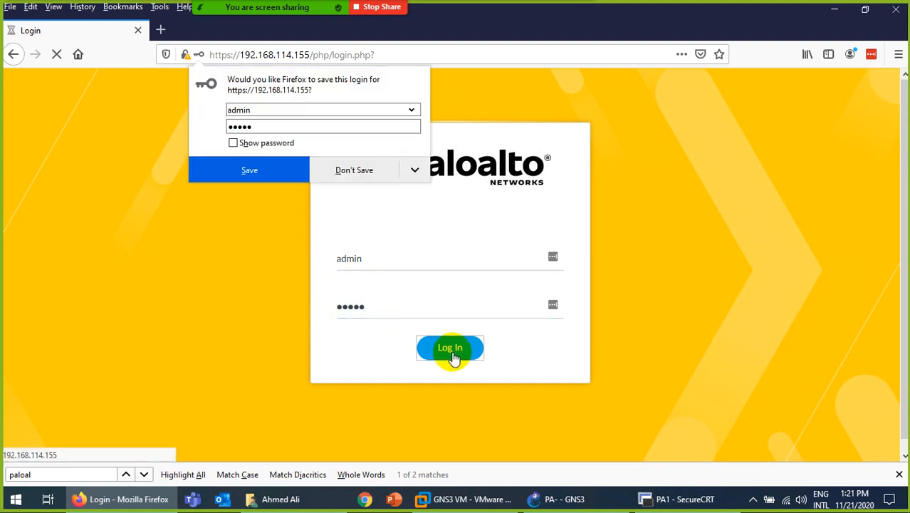
click(341, 170)
Try signing in with the changed password, then close the Find bar and resubmit.
text(admin)
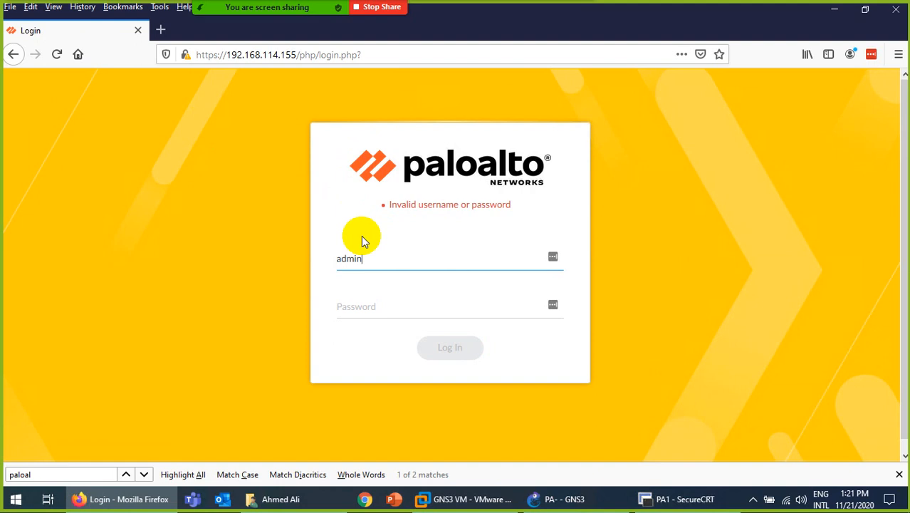
key(Tab)
text(admin12)
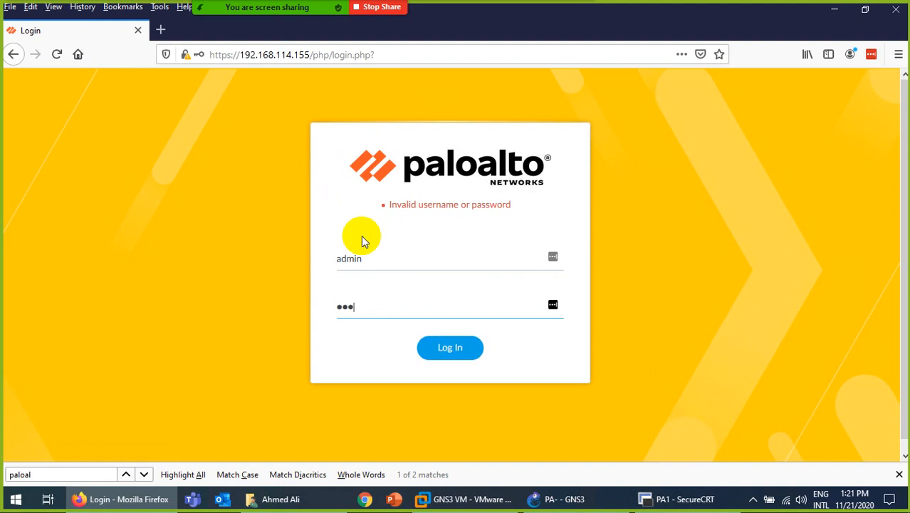
text(34)
key(Return)
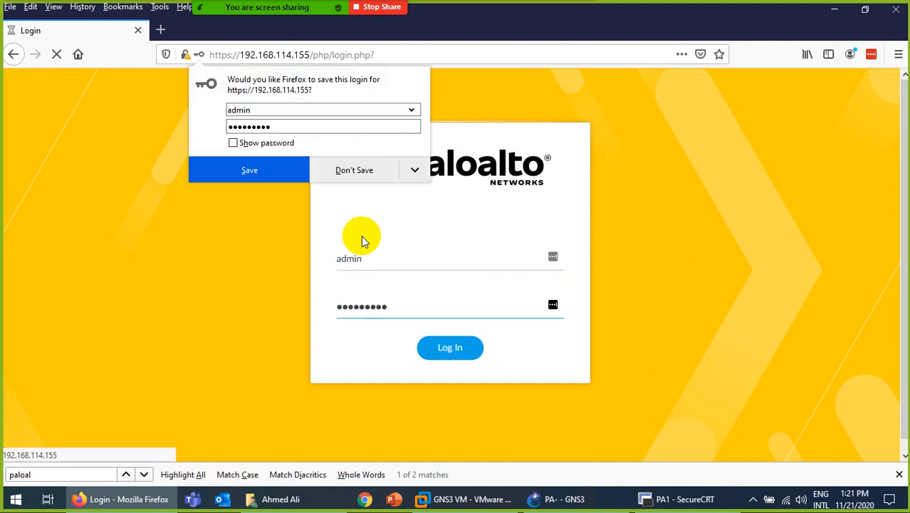
click(361, 179)
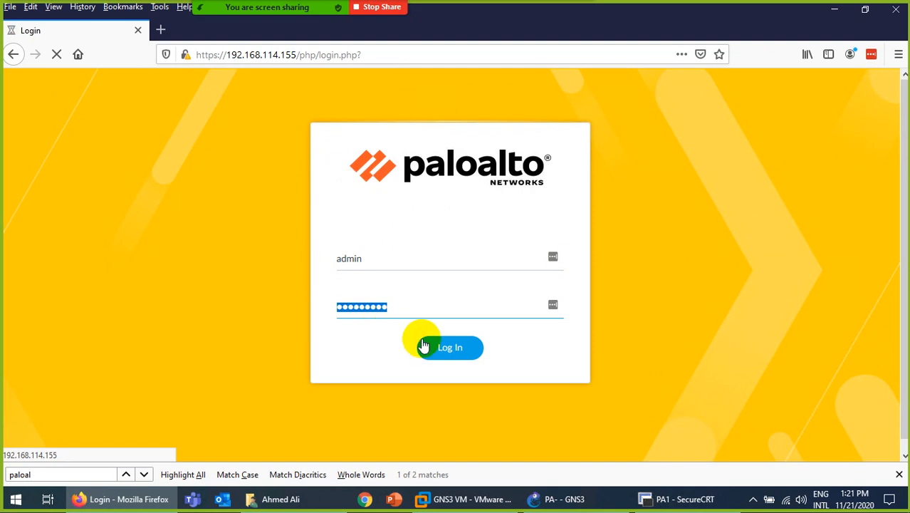
click(449, 350)
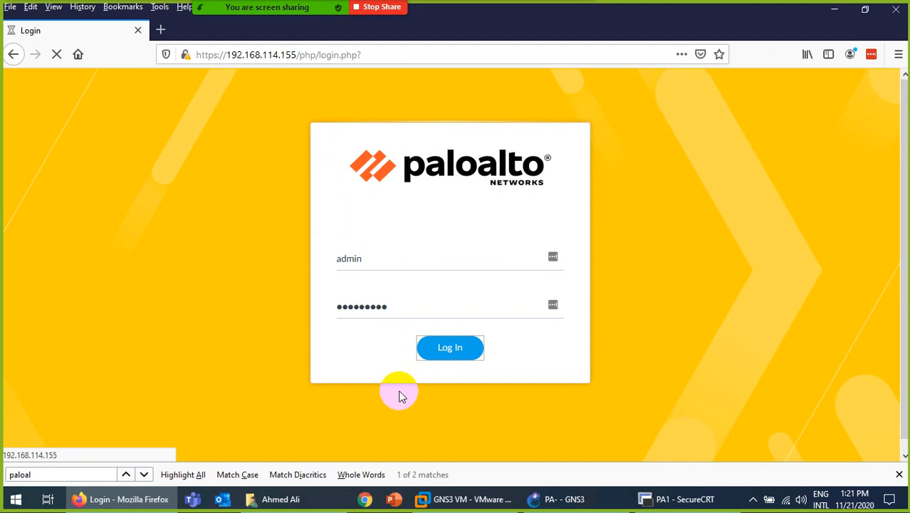
click(899, 475)
click(479, 366)
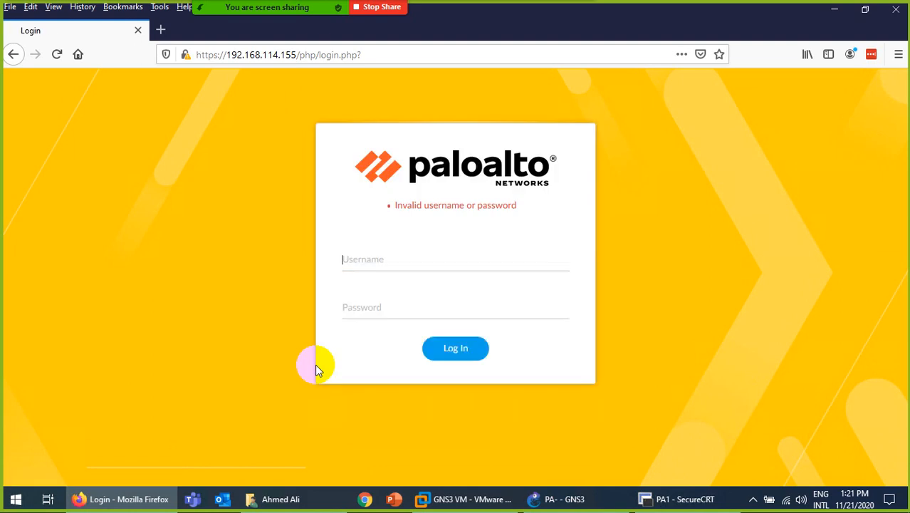
Sign in with the default admin username and password, declining to save the login.
text(admin)
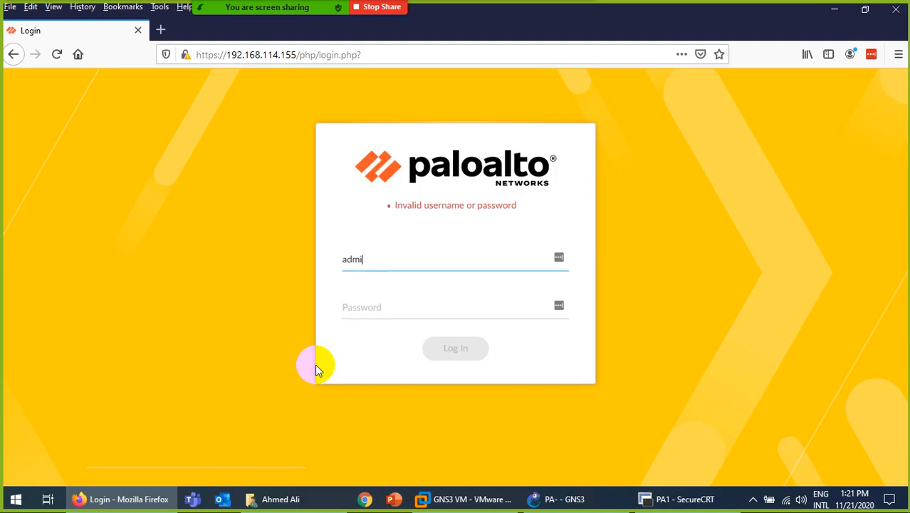
key(Tab)
text(admin)
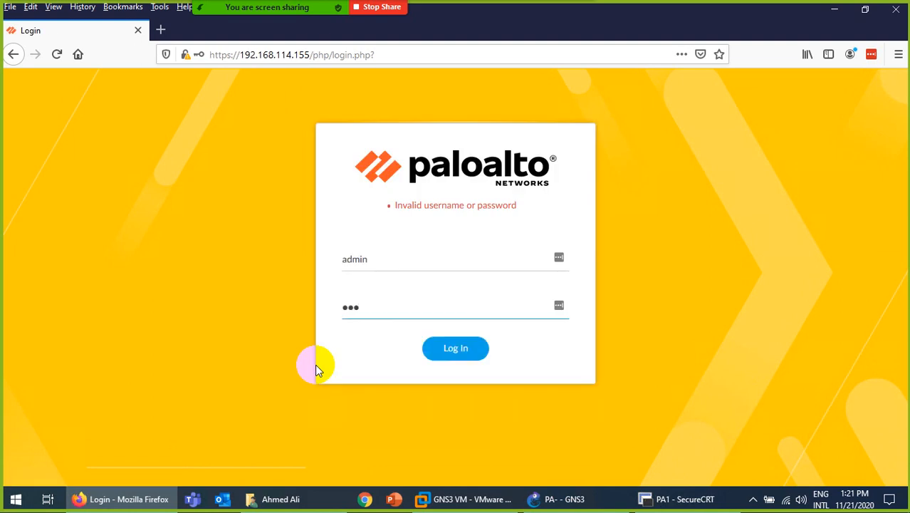
key(Return)
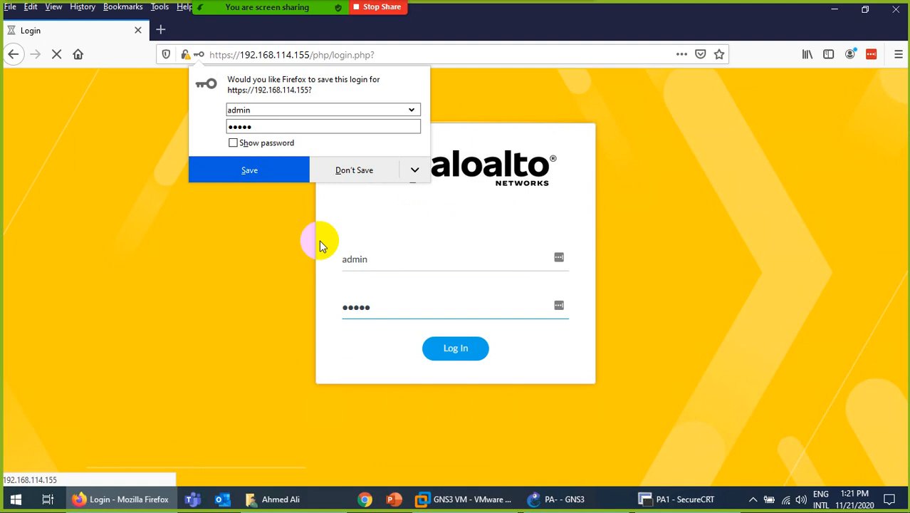
click(354, 170)
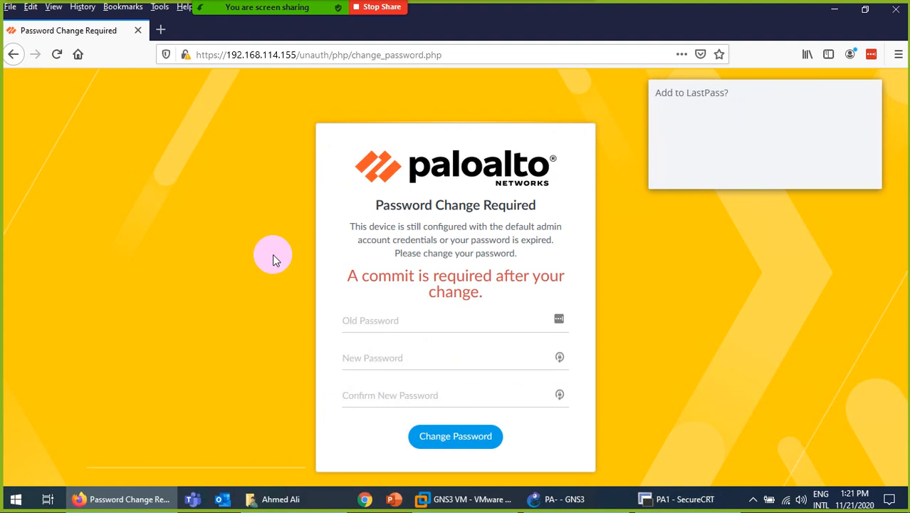
Fill in the old and new passwords, submit the change, and decline saving it in Firefox.
click(395, 321)
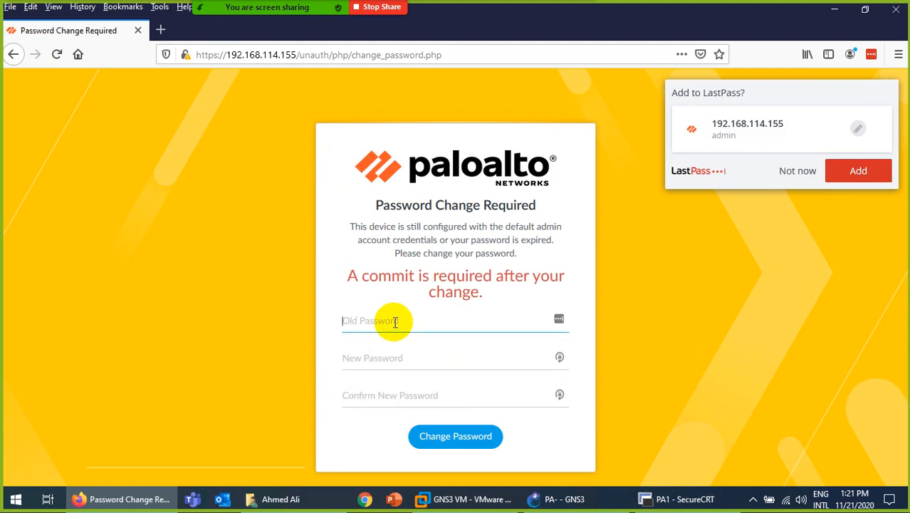
text(admin)
key(Tab)
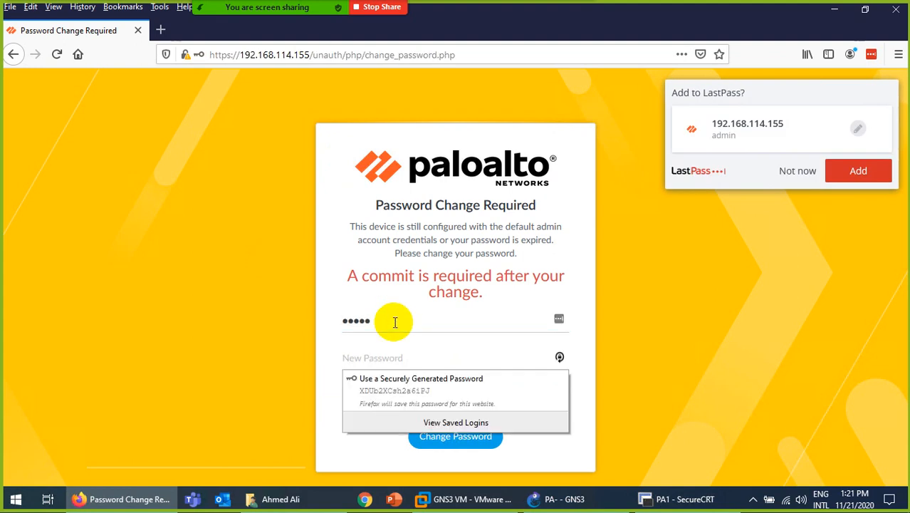
text(ad)
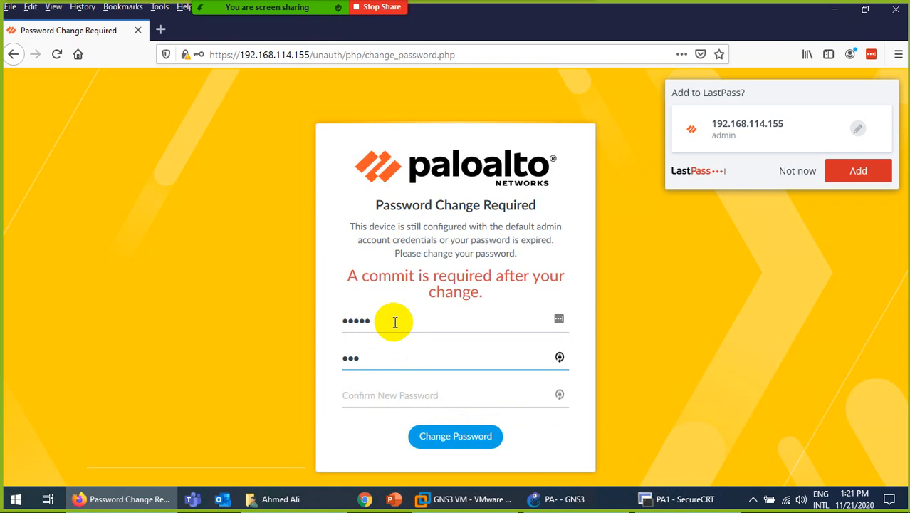
text(min1234)
key(Tab)
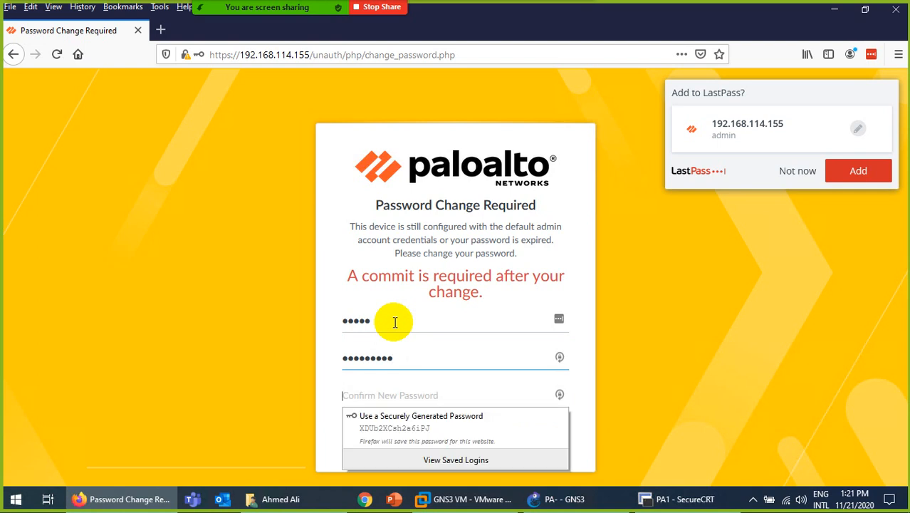
text(adm)
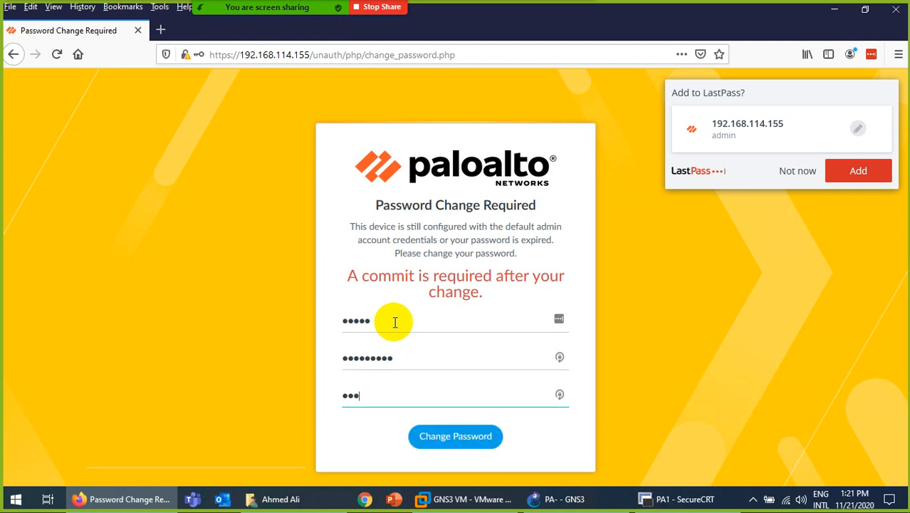
text(in1234)
key(Return)
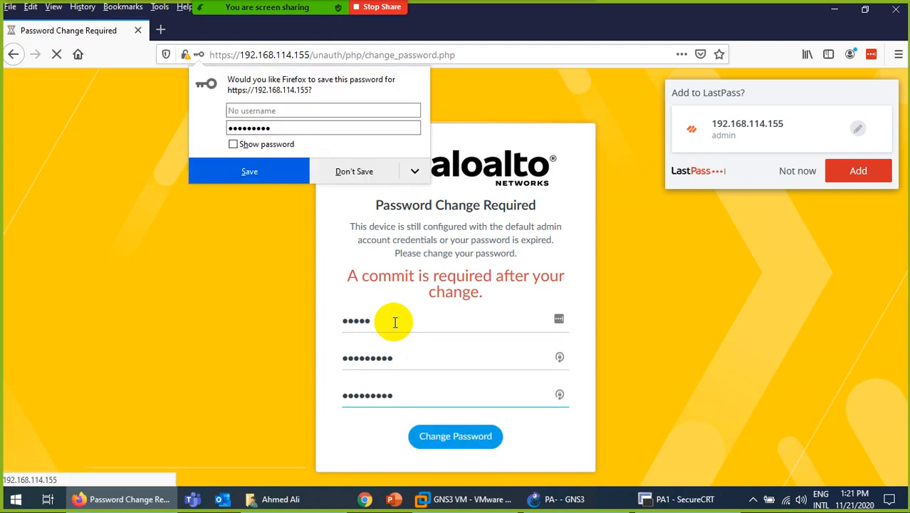
click(344, 171)
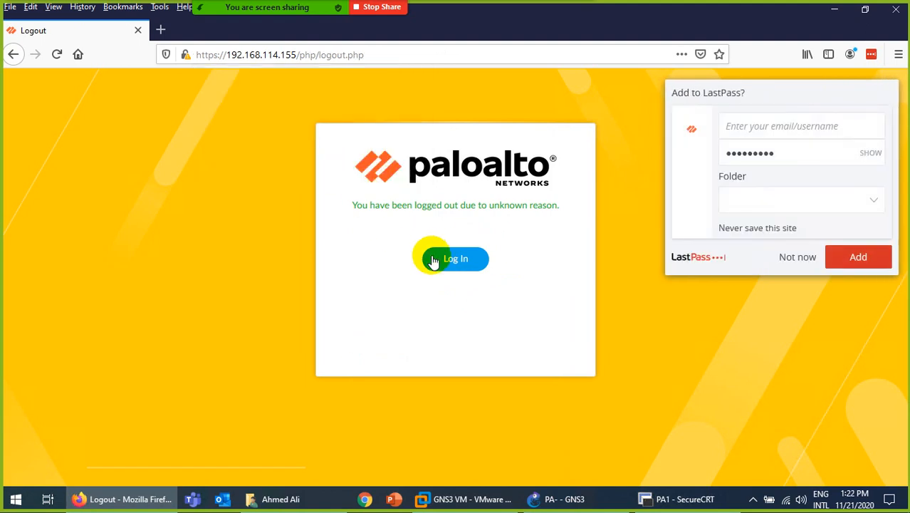
Log back in as admin with the new password, declining to save the login in the browser and LastPass.
click(434, 260)
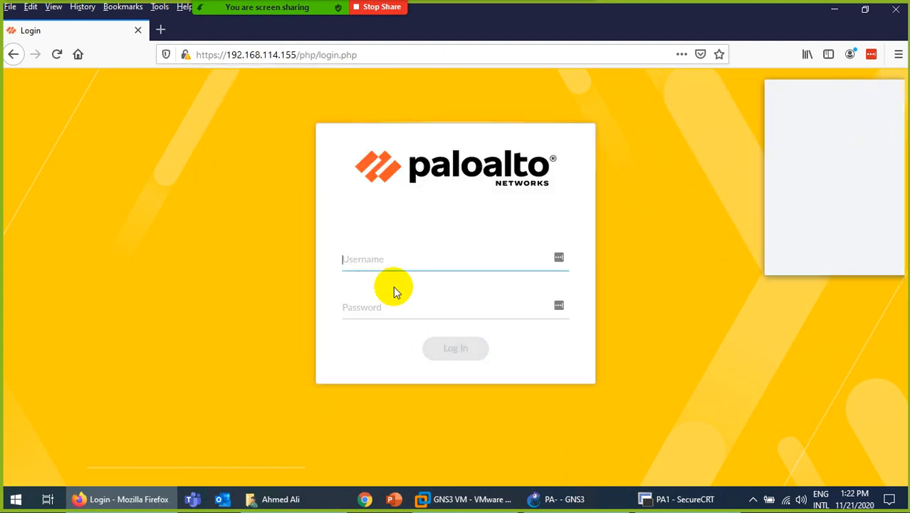
text(admin)
key(Tab)
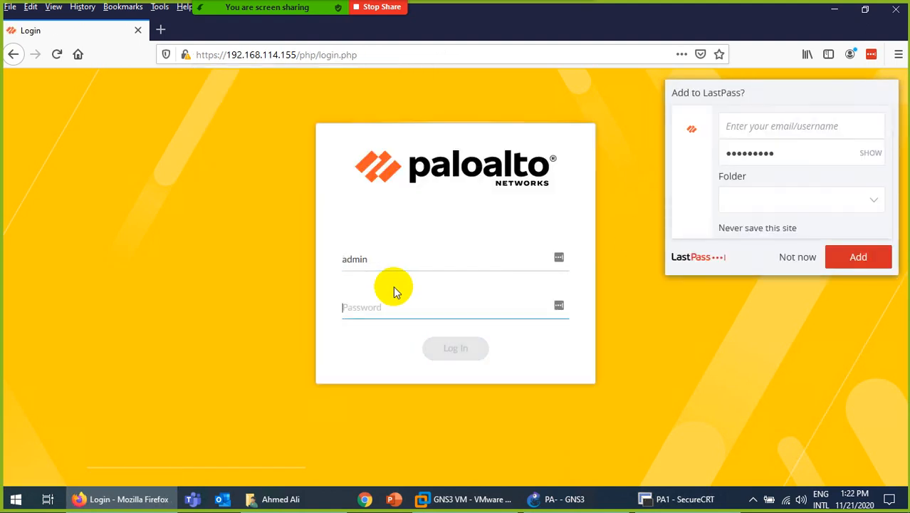
text(ad)
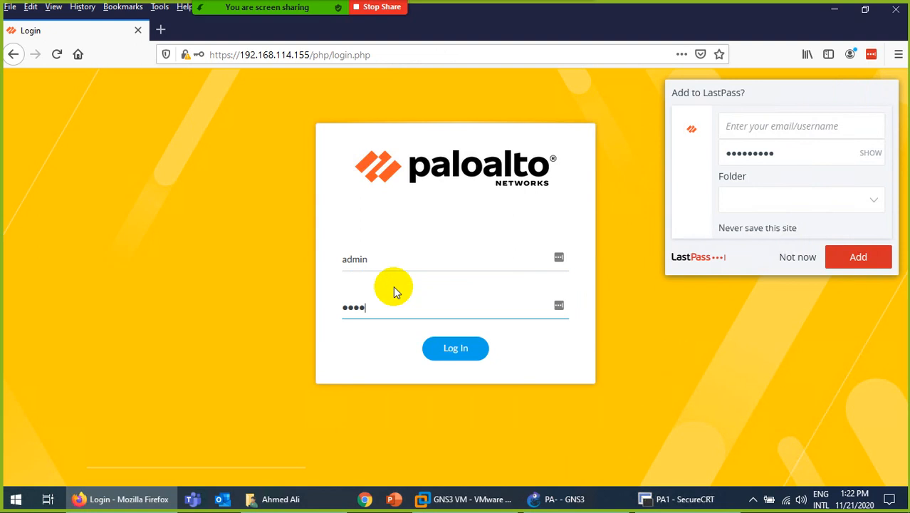
text(•••••••)
key(Return)
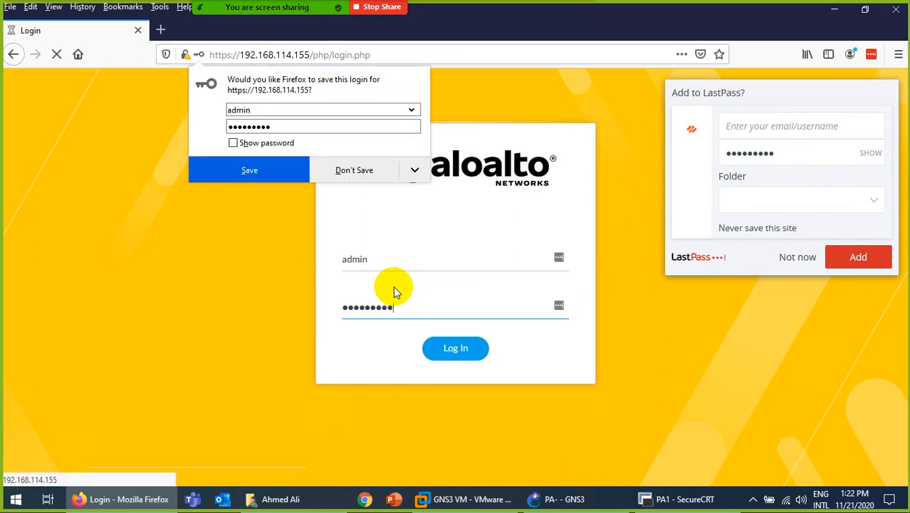
click(354, 169)
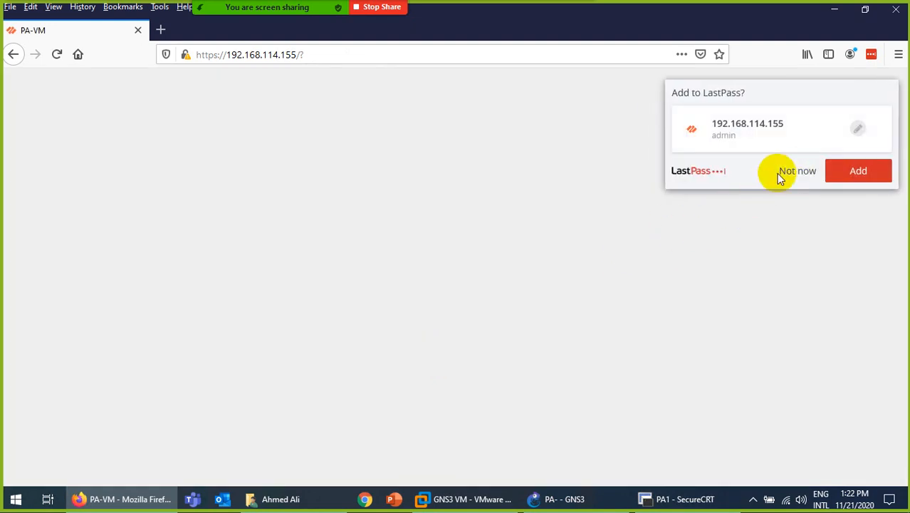
click(795, 171)
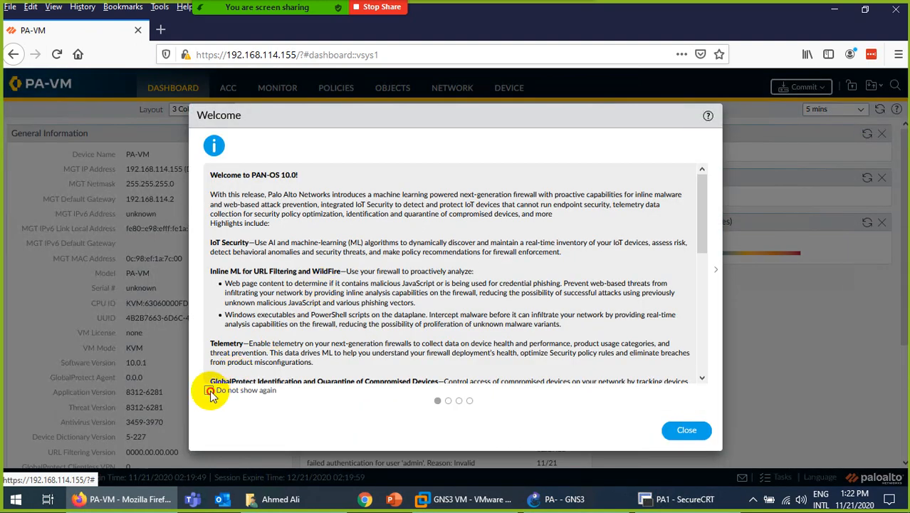
Dismiss the welcome notice permanently, postpone telemetry, and highlight Software Version 10.0.1 on the dashboard.
click(209, 390)
click(687, 430)
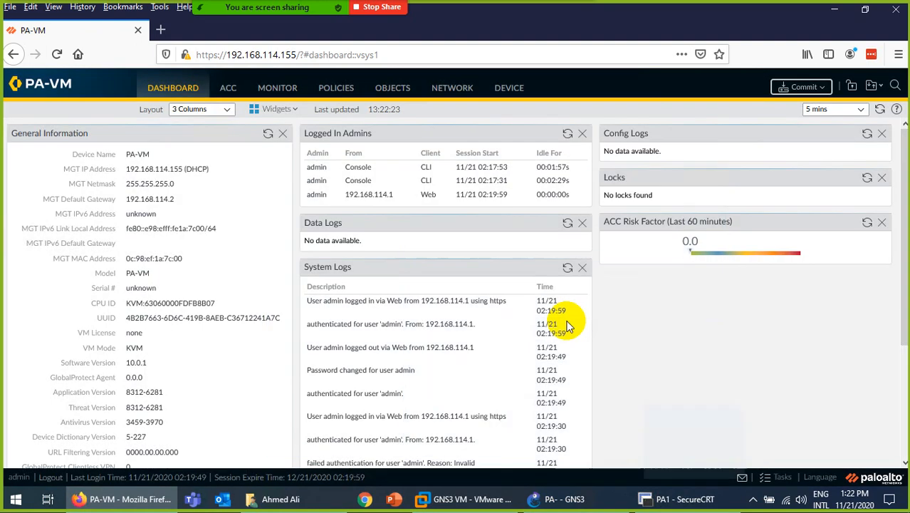
click(559, 341)
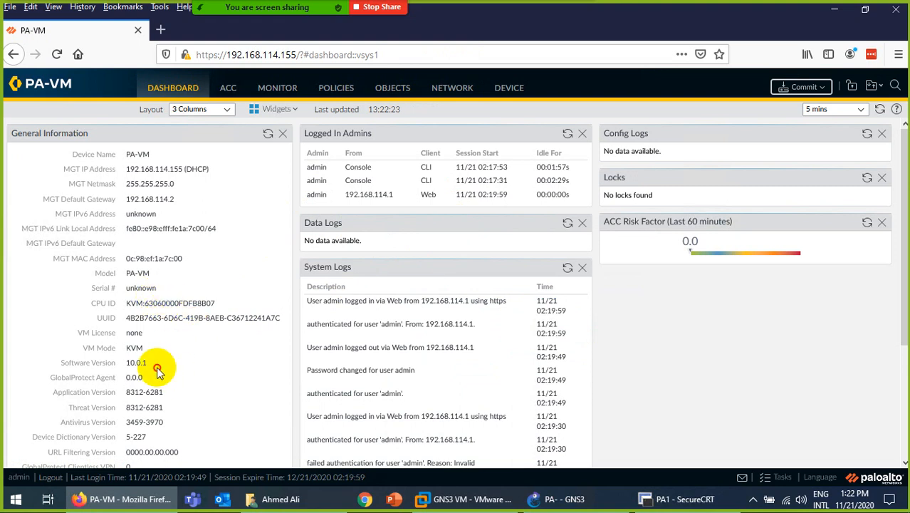
drag(91, 363, 146, 374)
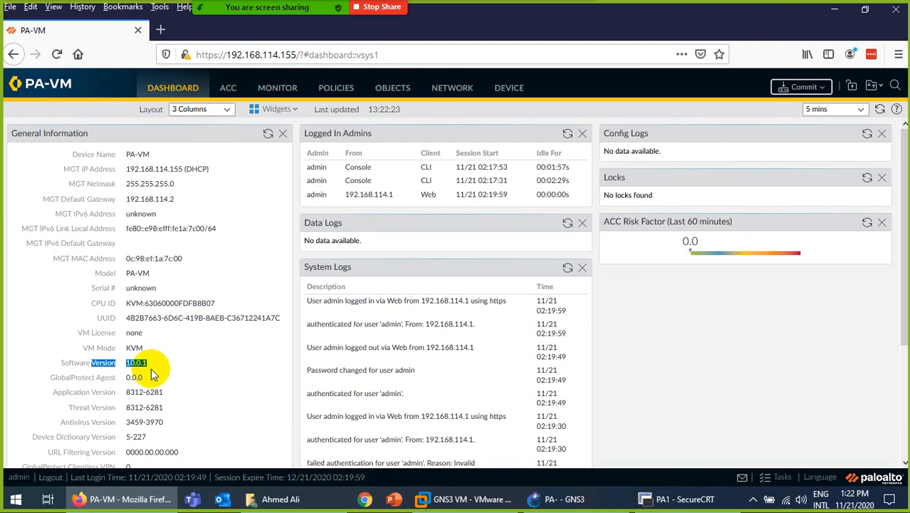
Minimize the remote desktop session and bring the Install Palo Alto in GNS3 PDF forward.
mouse_move(545, 4)
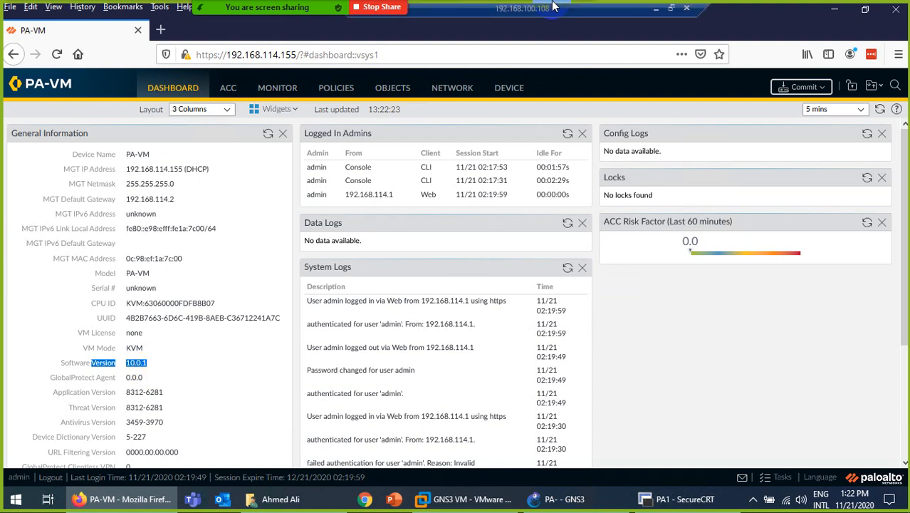
click(656, 11)
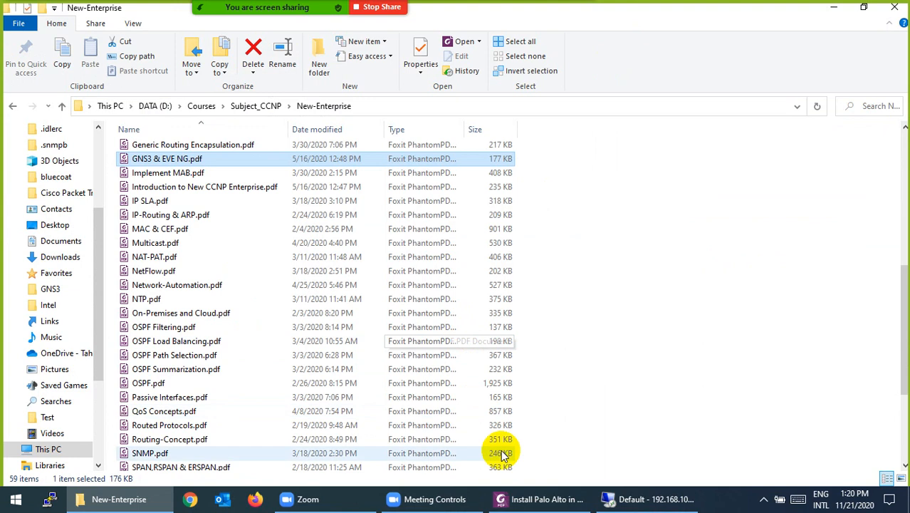
click(534, 499)
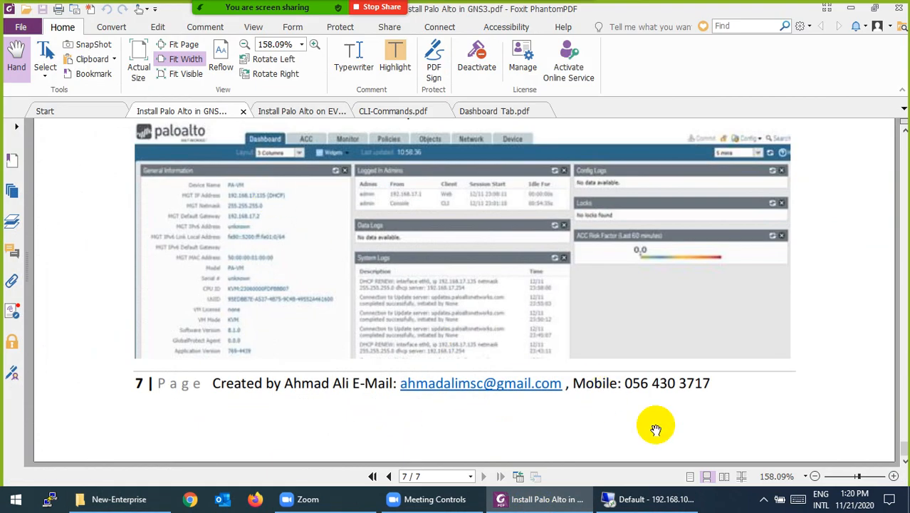
click(765, 499)
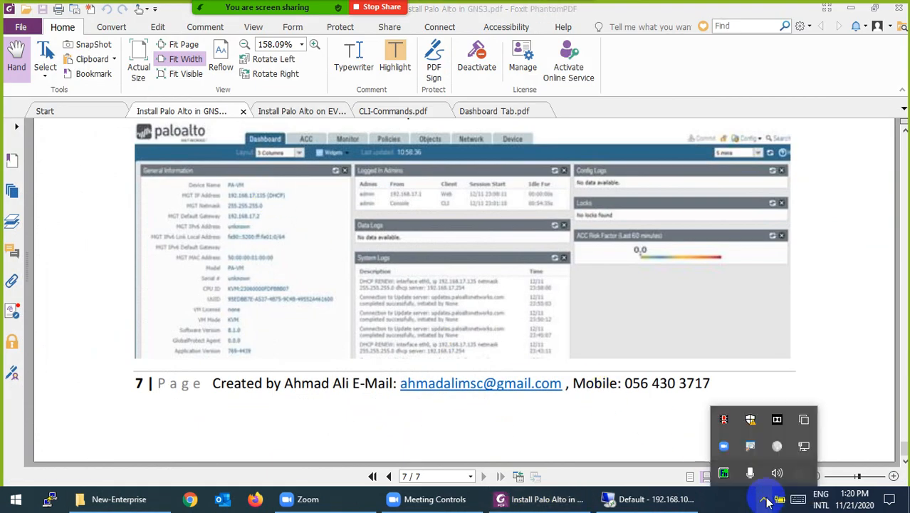